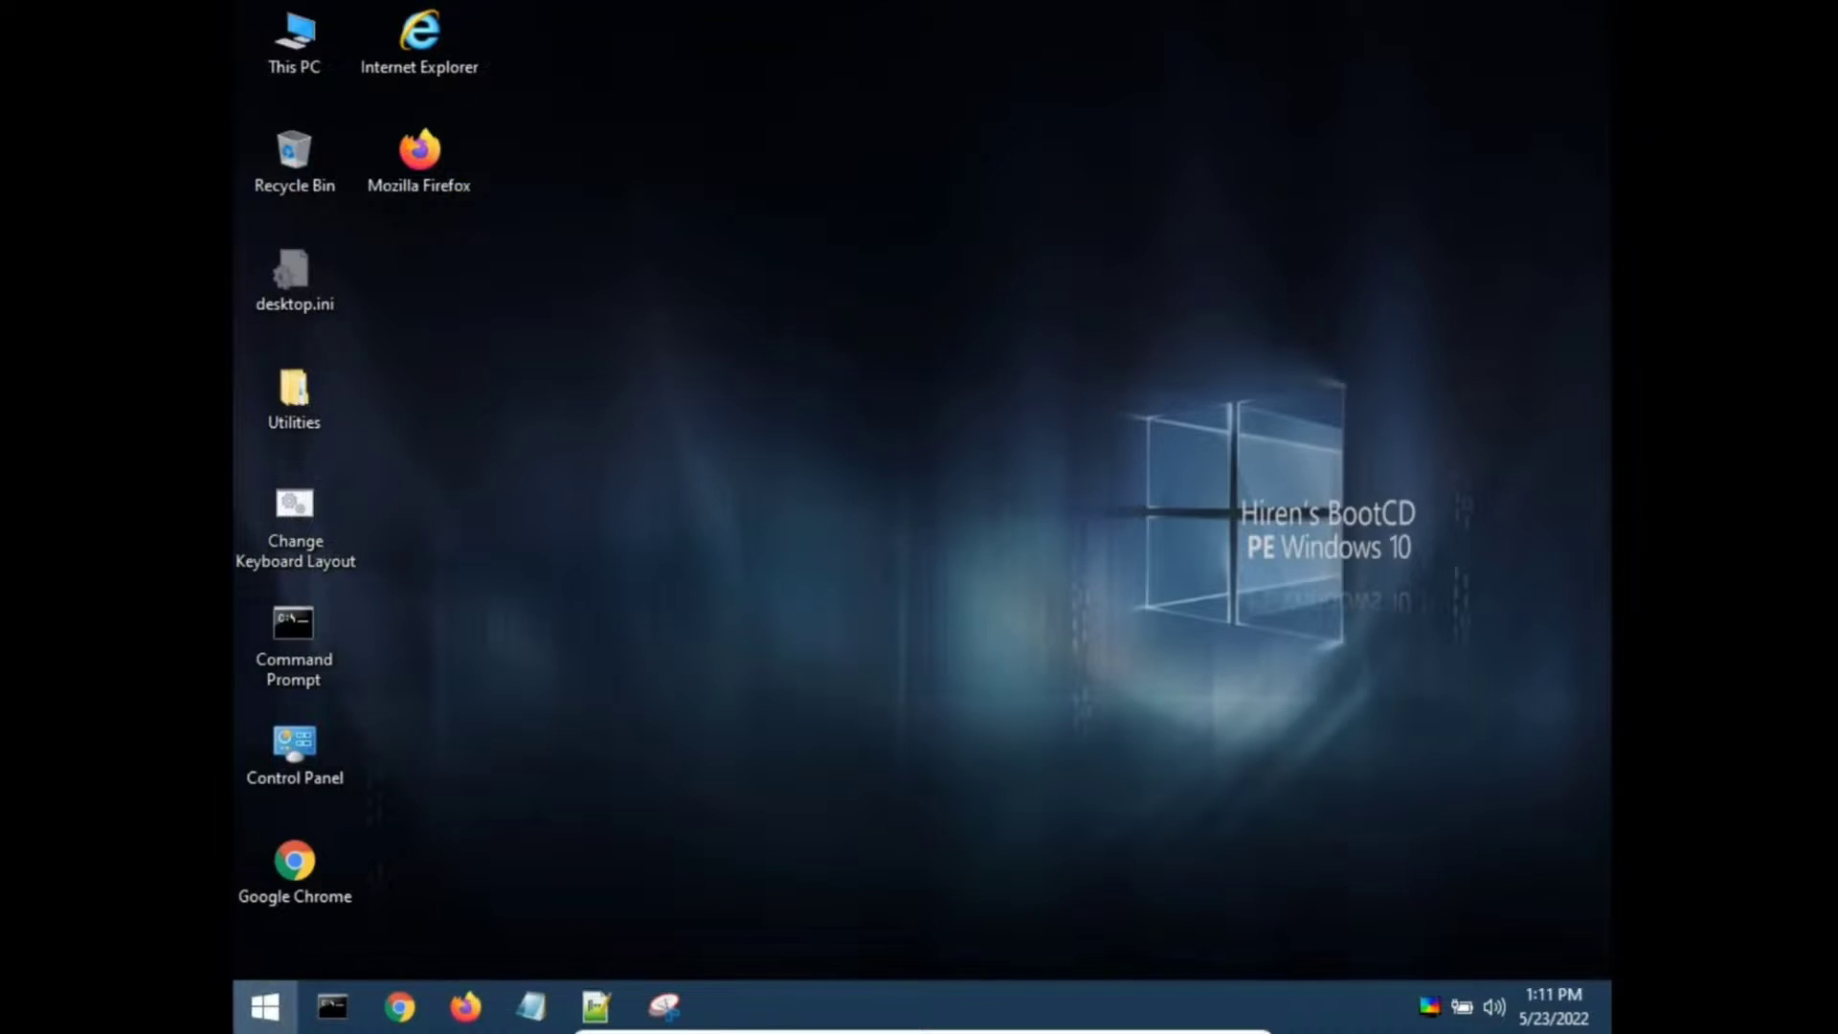
# Step: View the basic system information for This PC, dismissing the PE Network Manager profile selector and closing the System window
pyautogui.click(265, 1006)
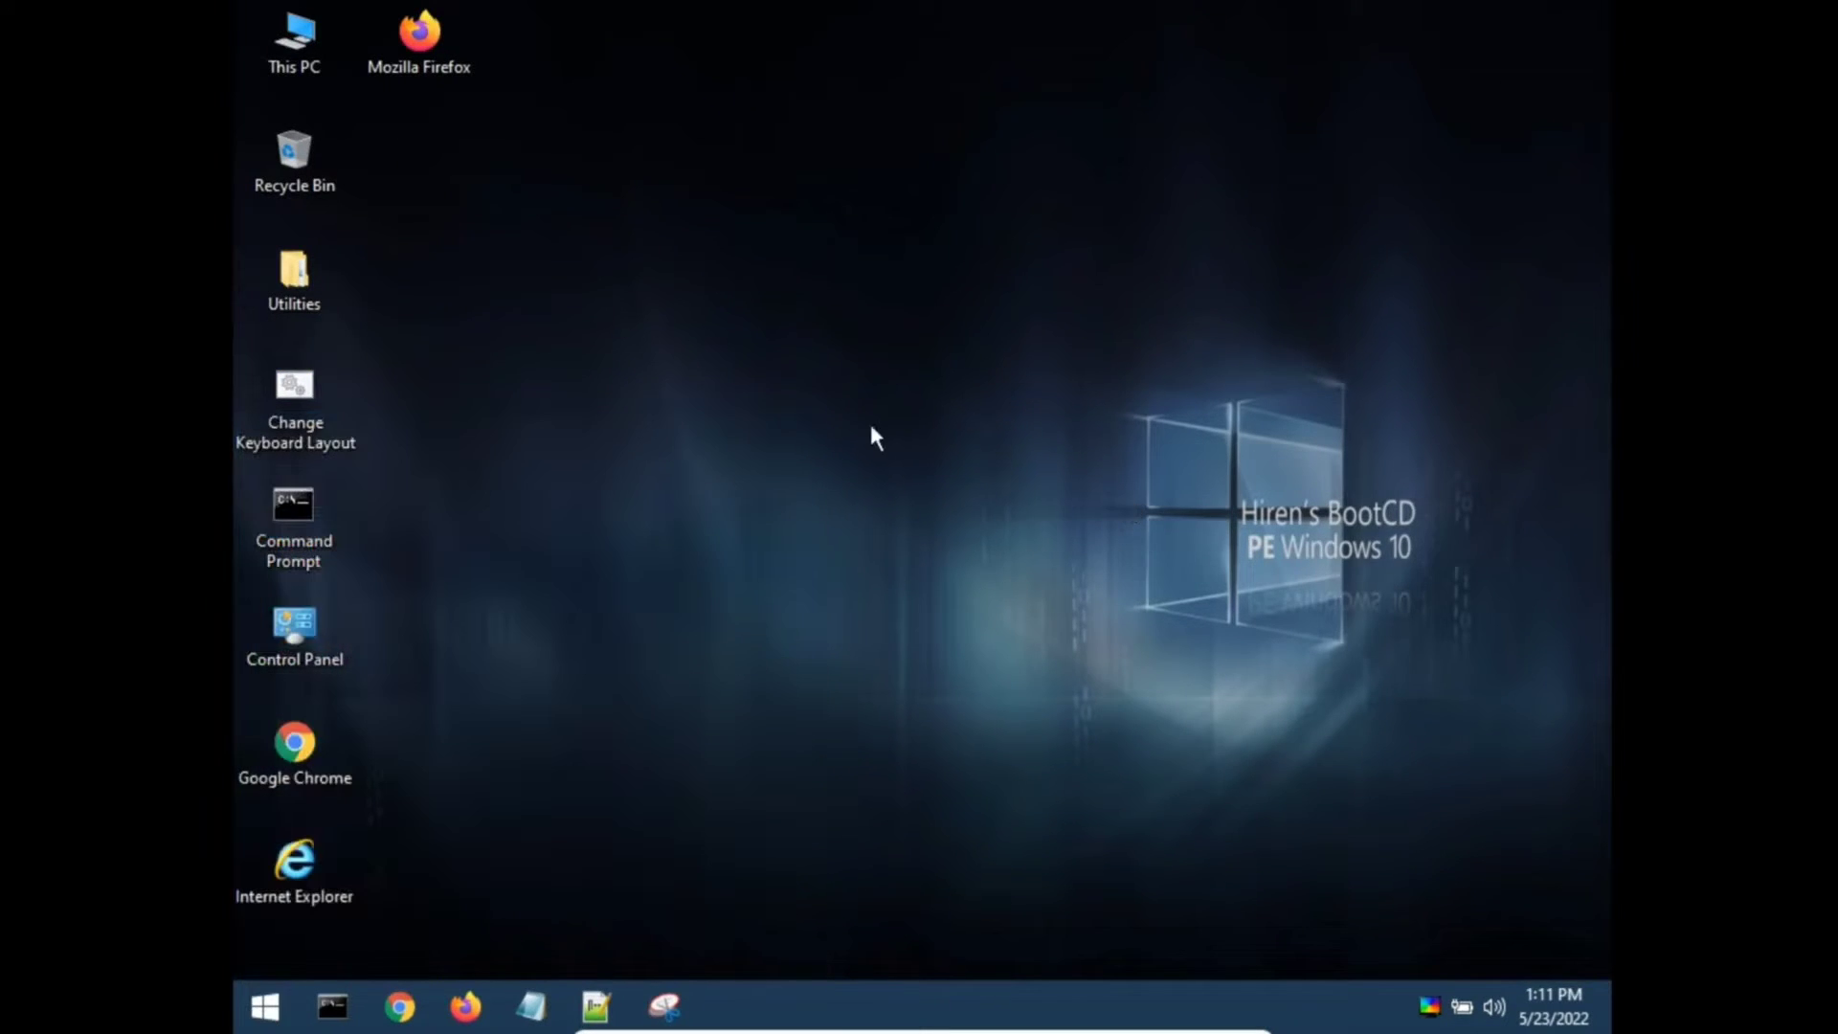
pyautogui.rightClick(286, 21)
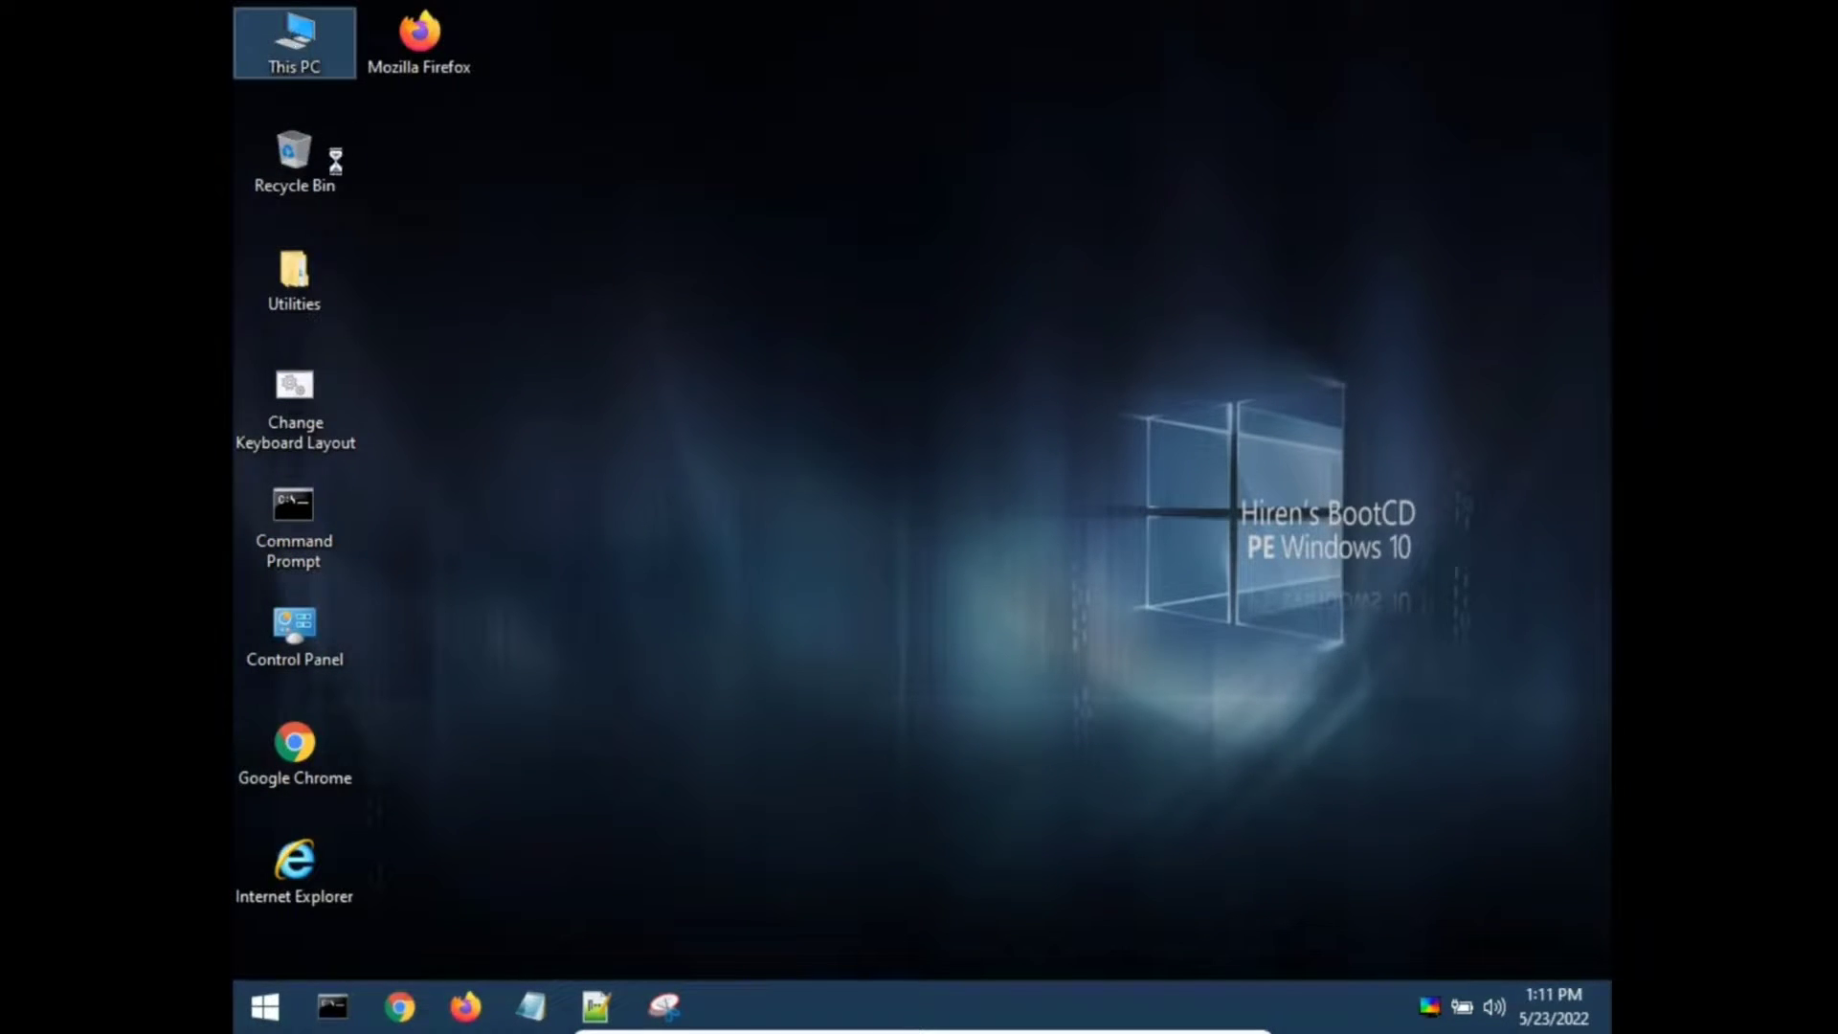
pyautogui.click(359, 364)
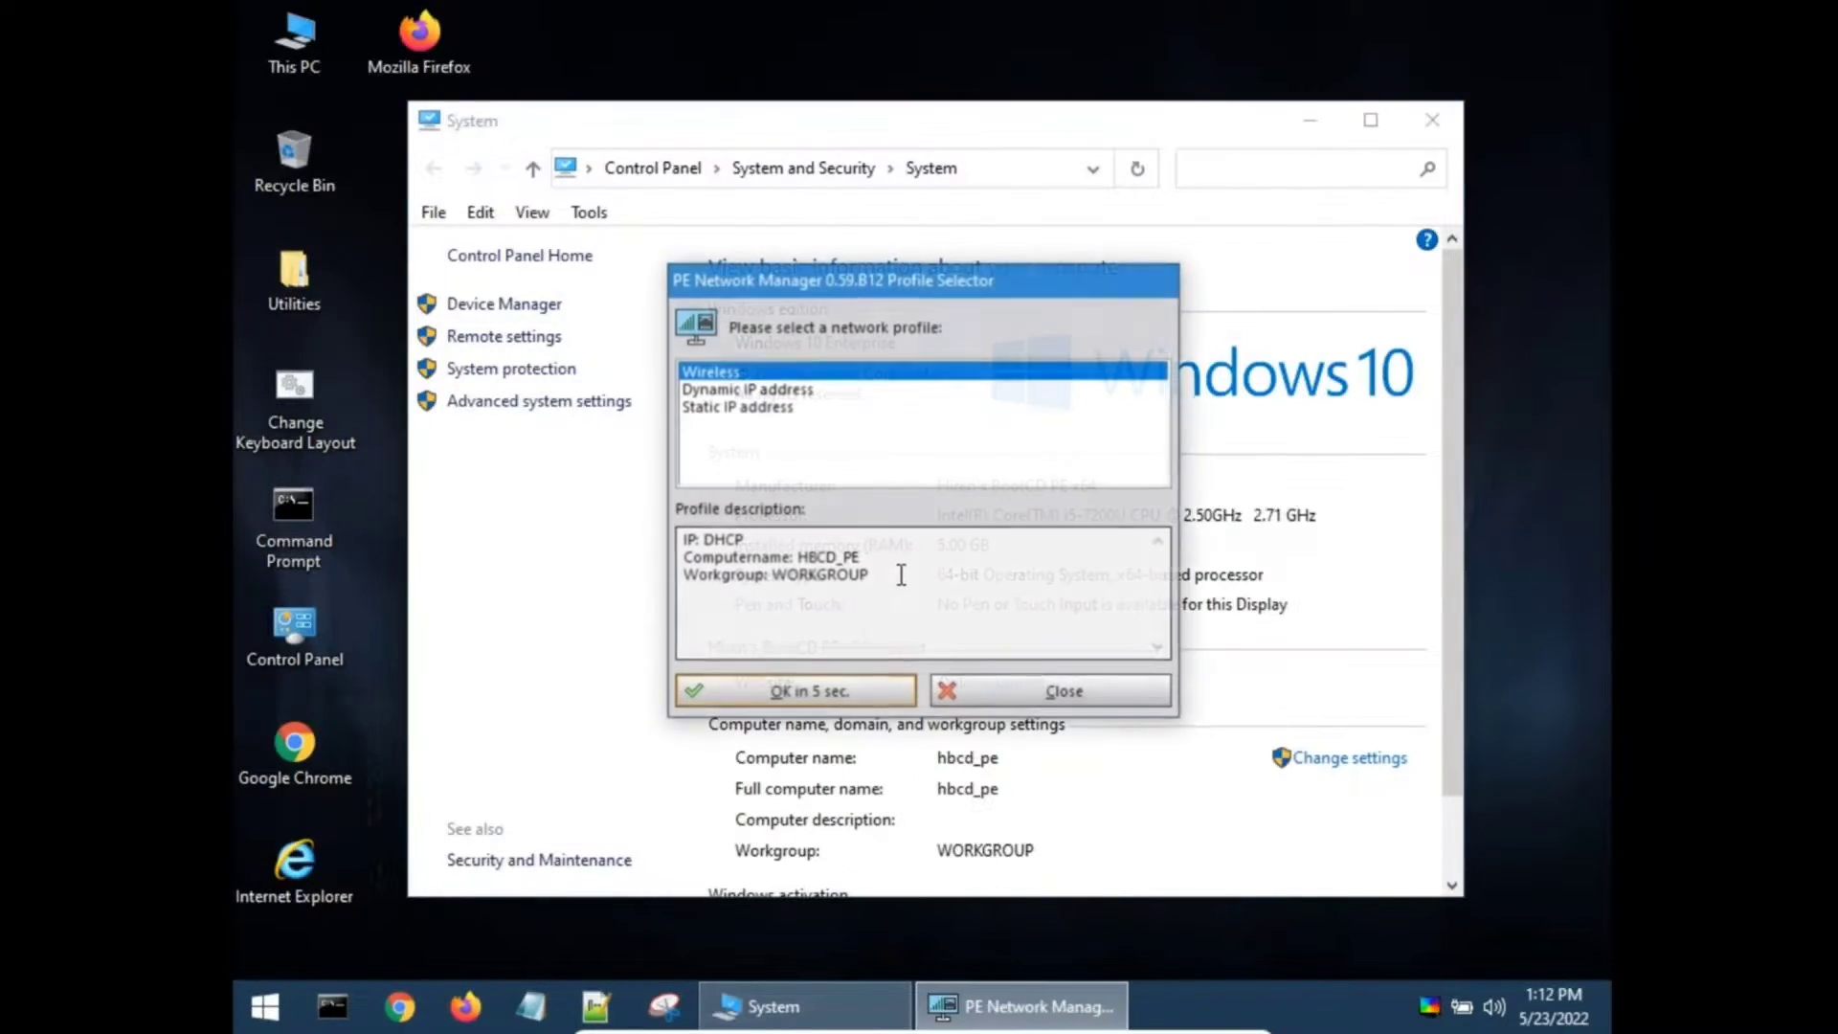
pyautogui.click(1010, 706)
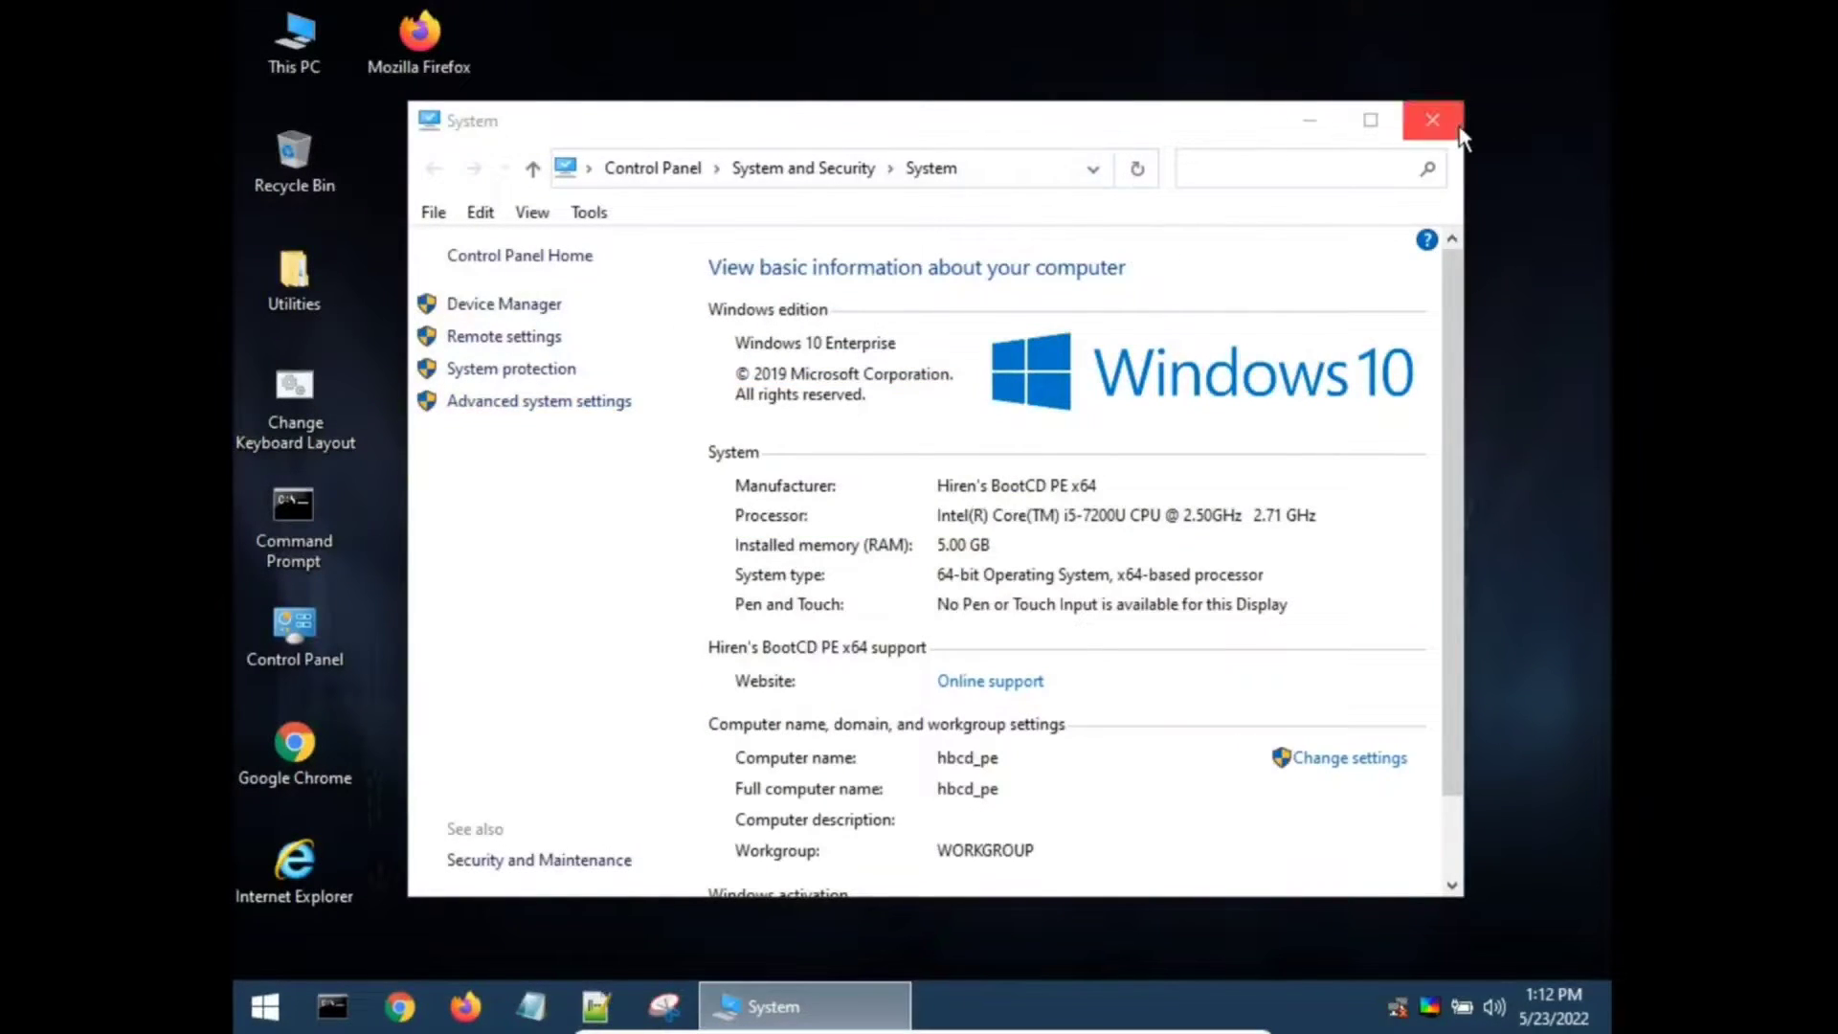
pyautogui.click(1430, 118)
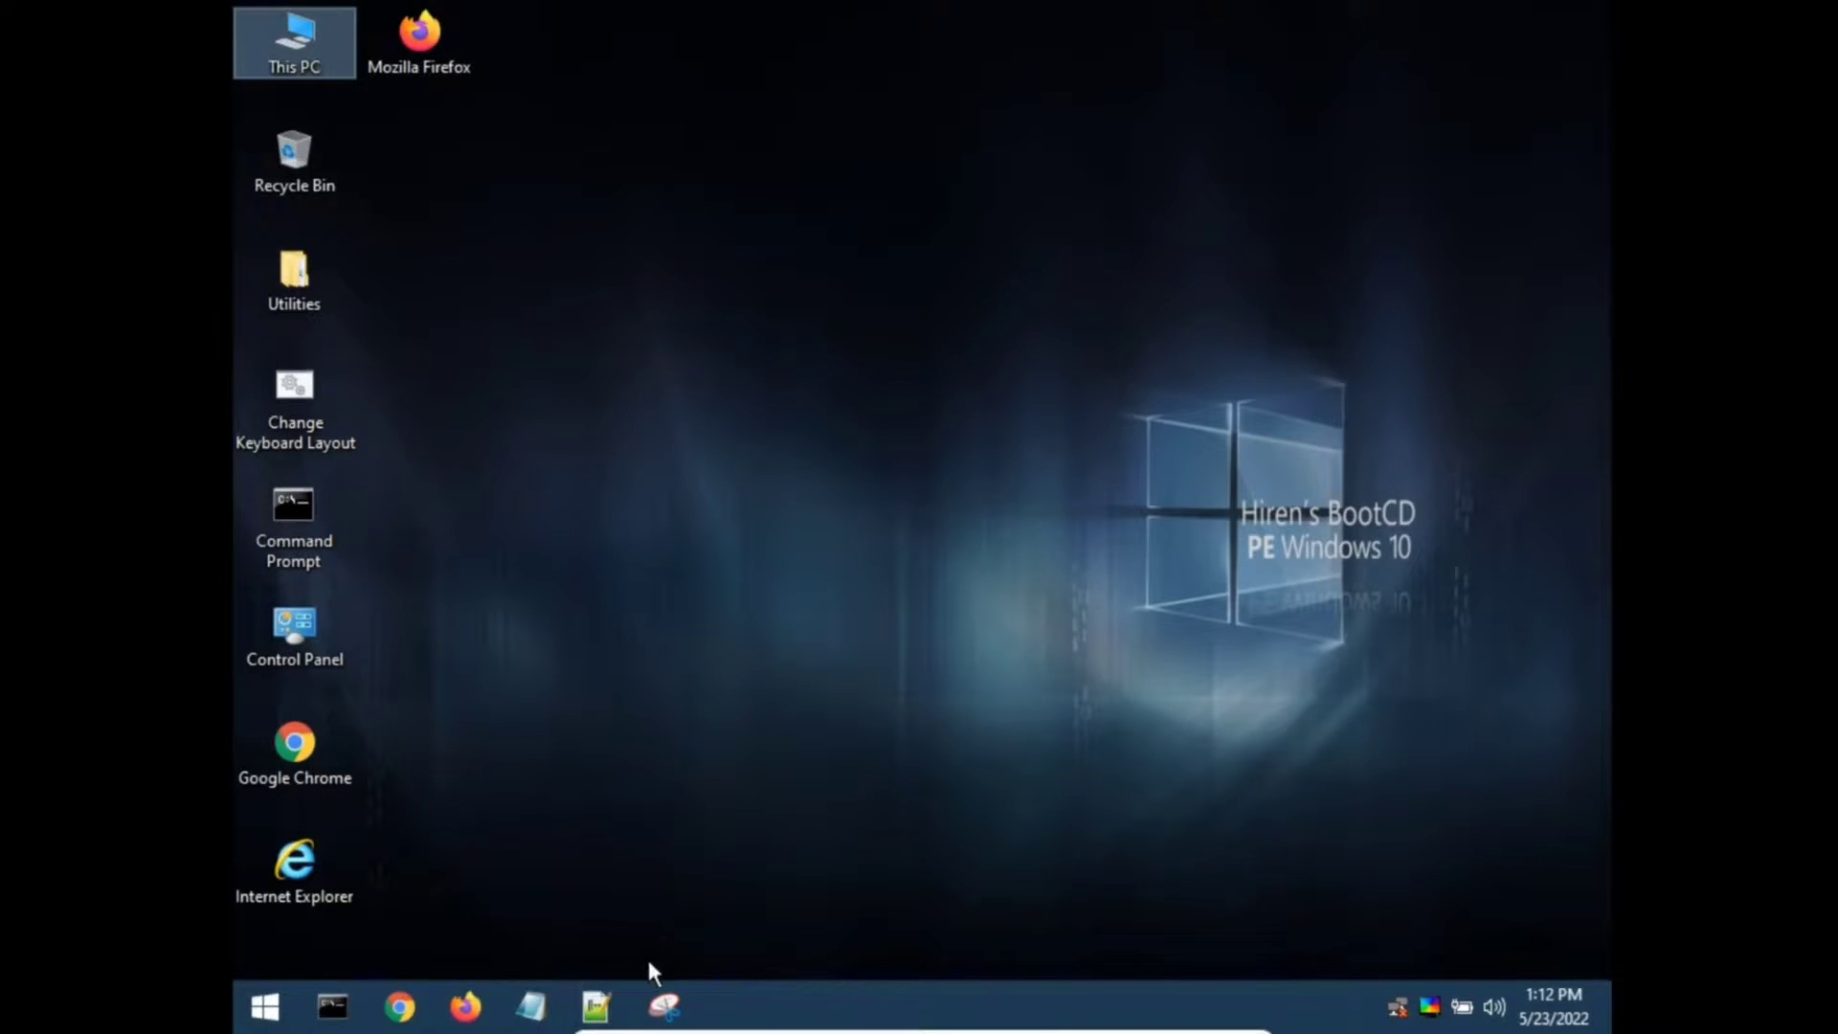
pyautogui.click(265, 1006)
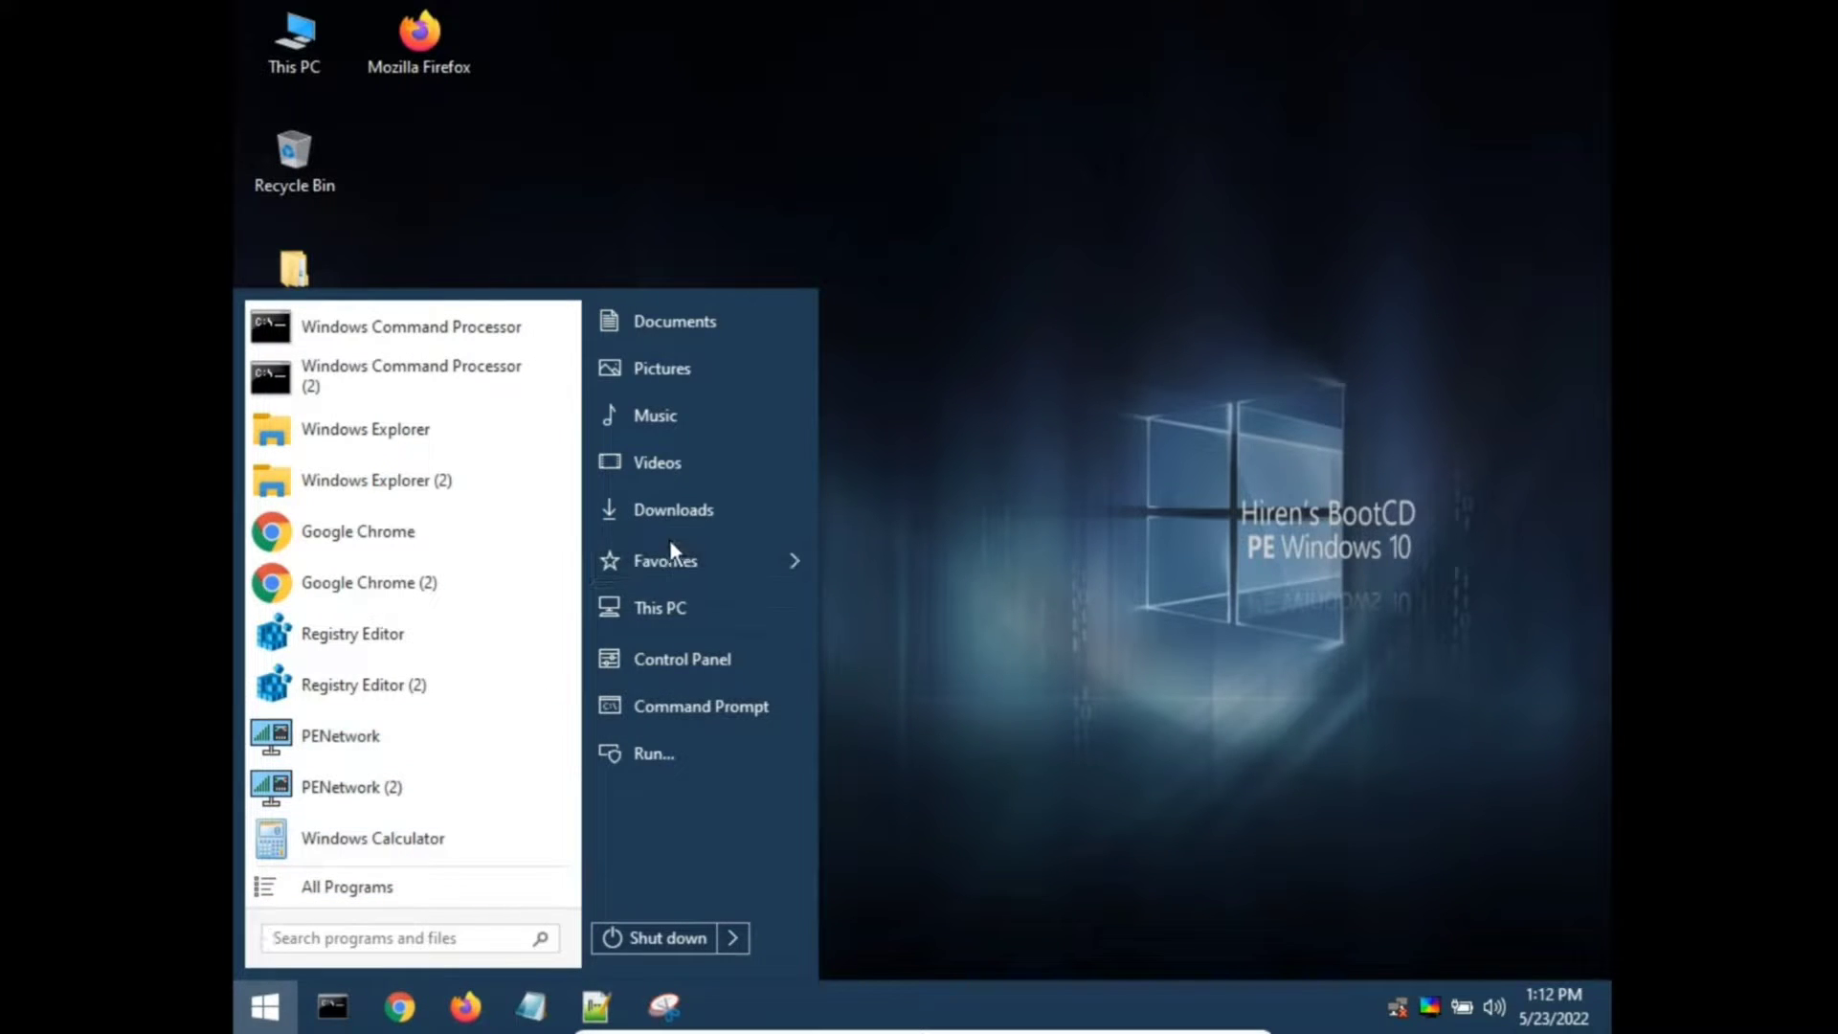
pyautogui.click(992, 500)
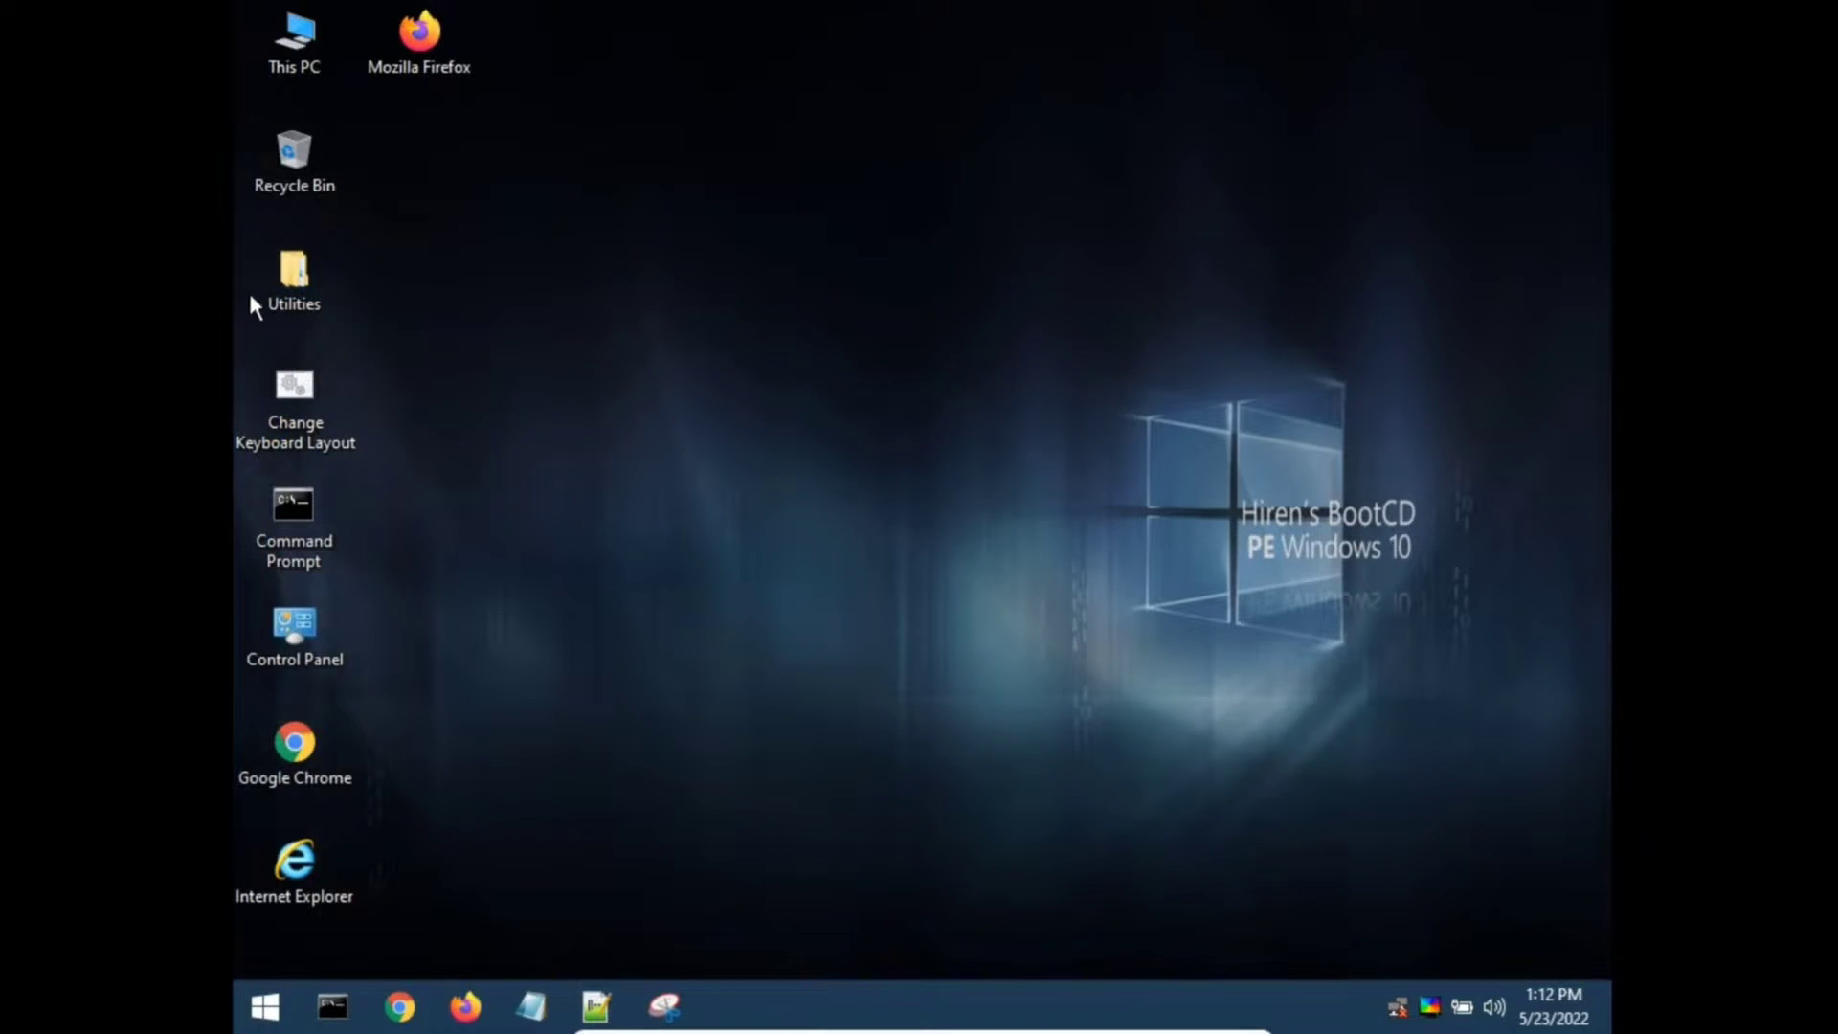
# Step: View the Ease of Access Center from the Accessibility folder in Utilities and close it
pyautogui.doubleClick(262, 291)
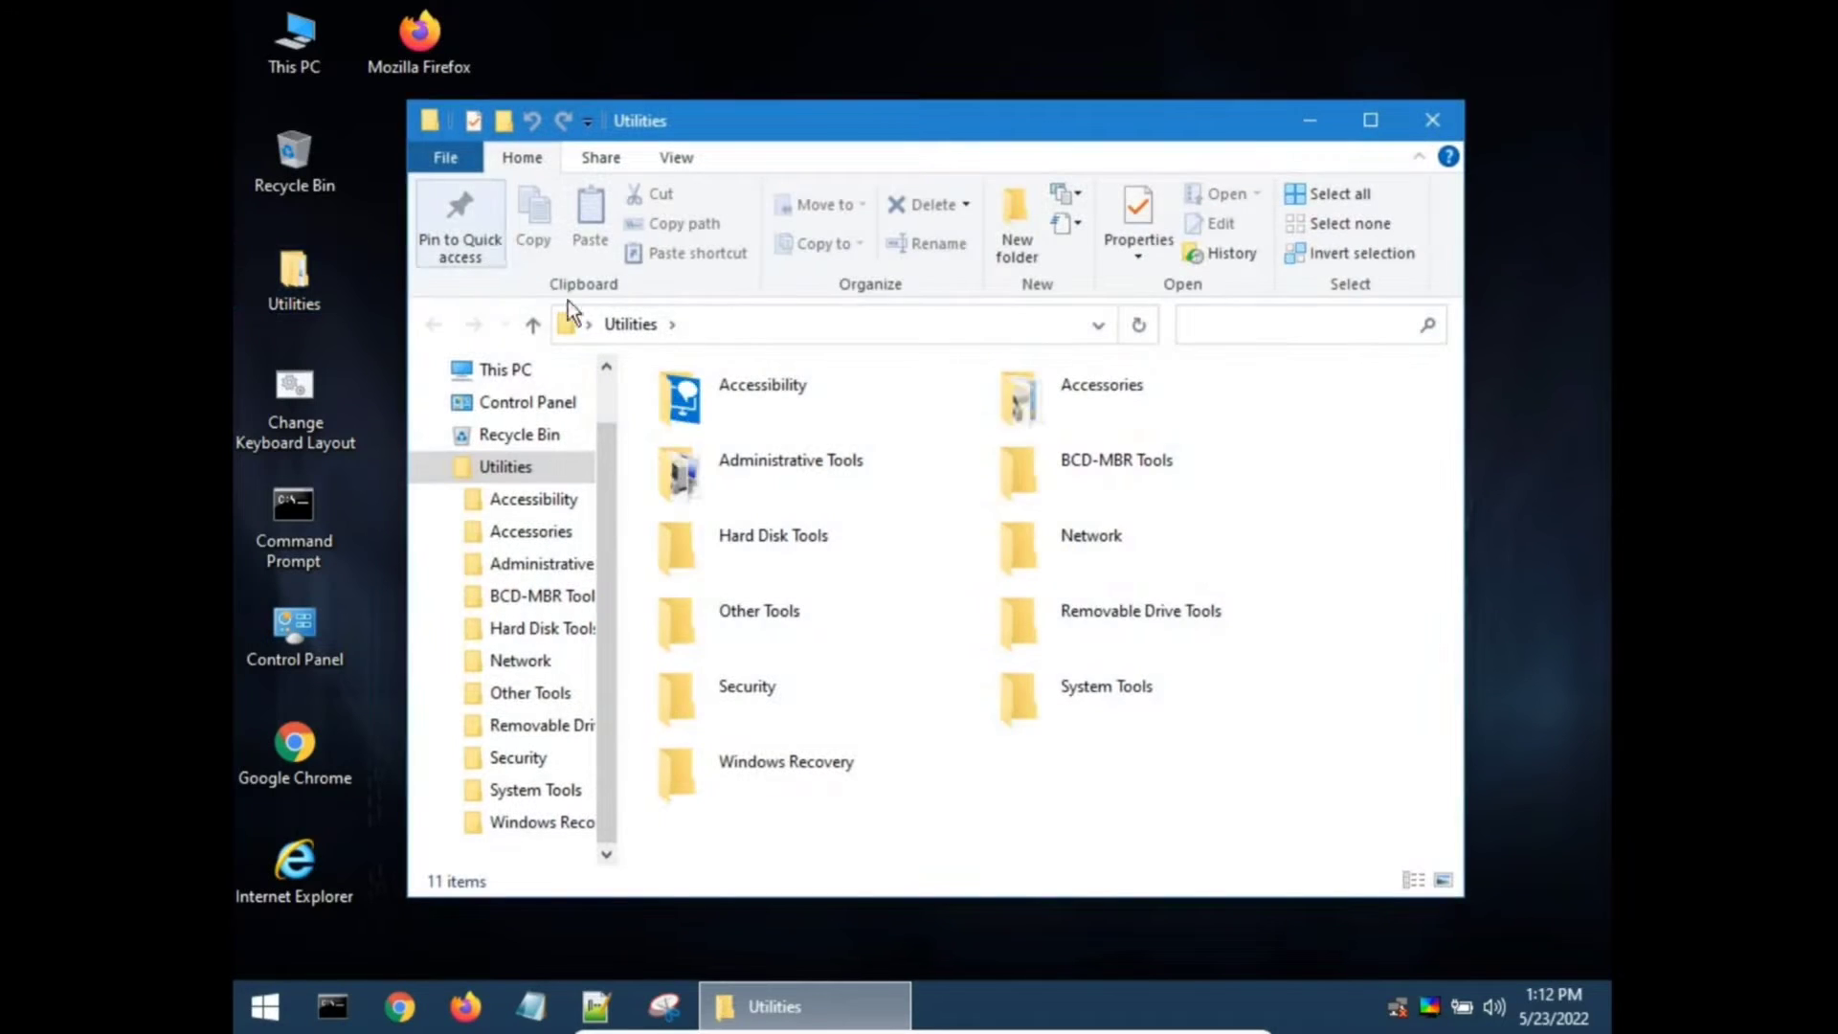
pyautogui.doubleClick(857, 382)
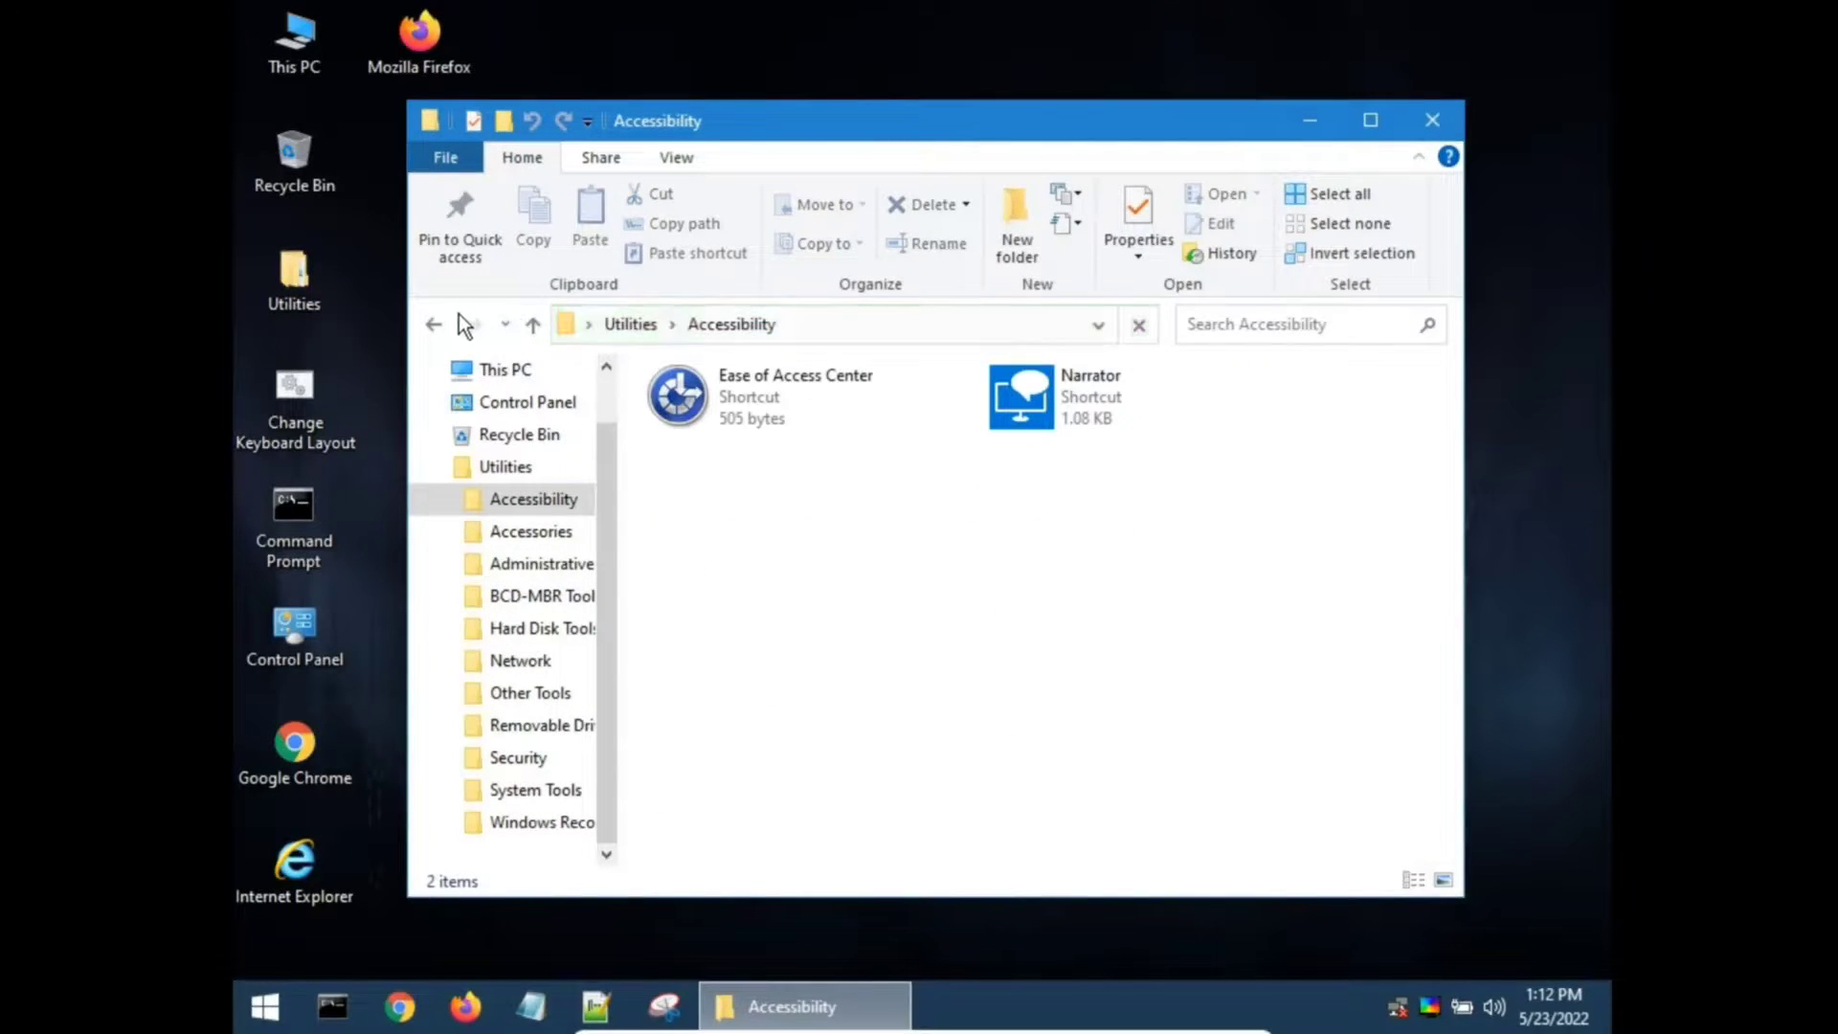
pyautogui.click(903, 396)
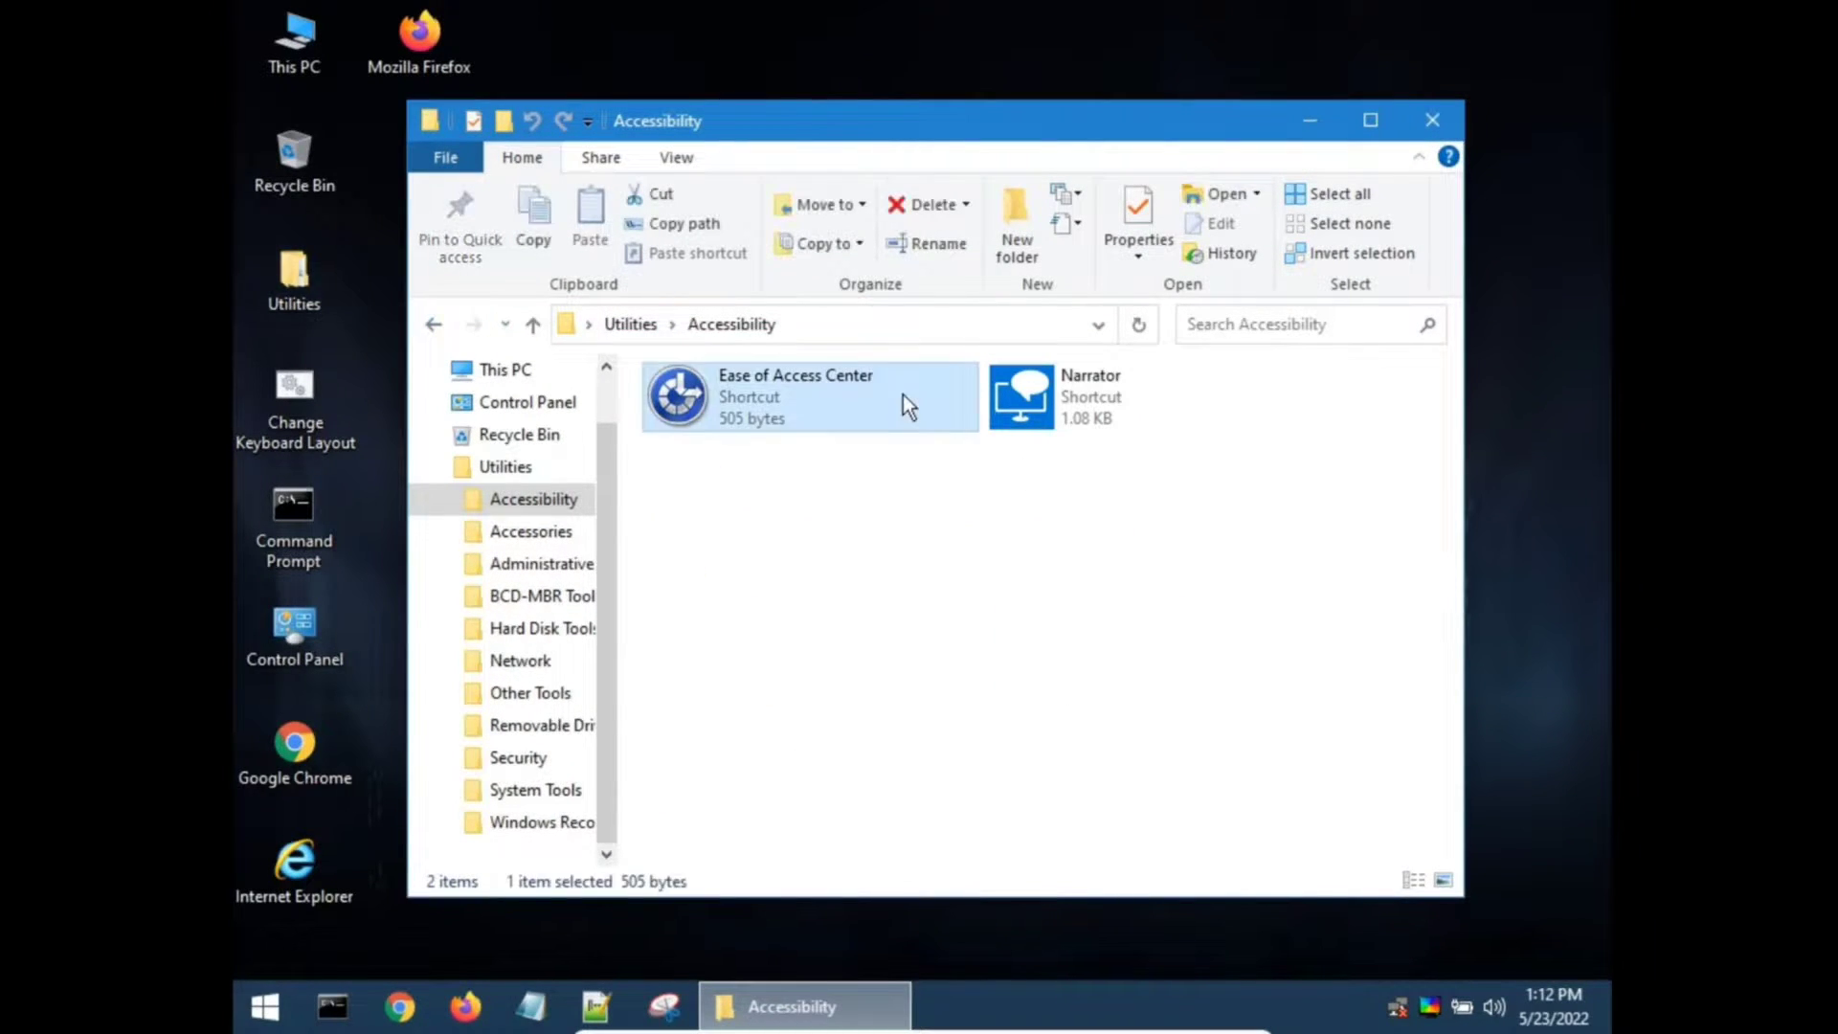
pyautogui.doubleClick(904, 395)
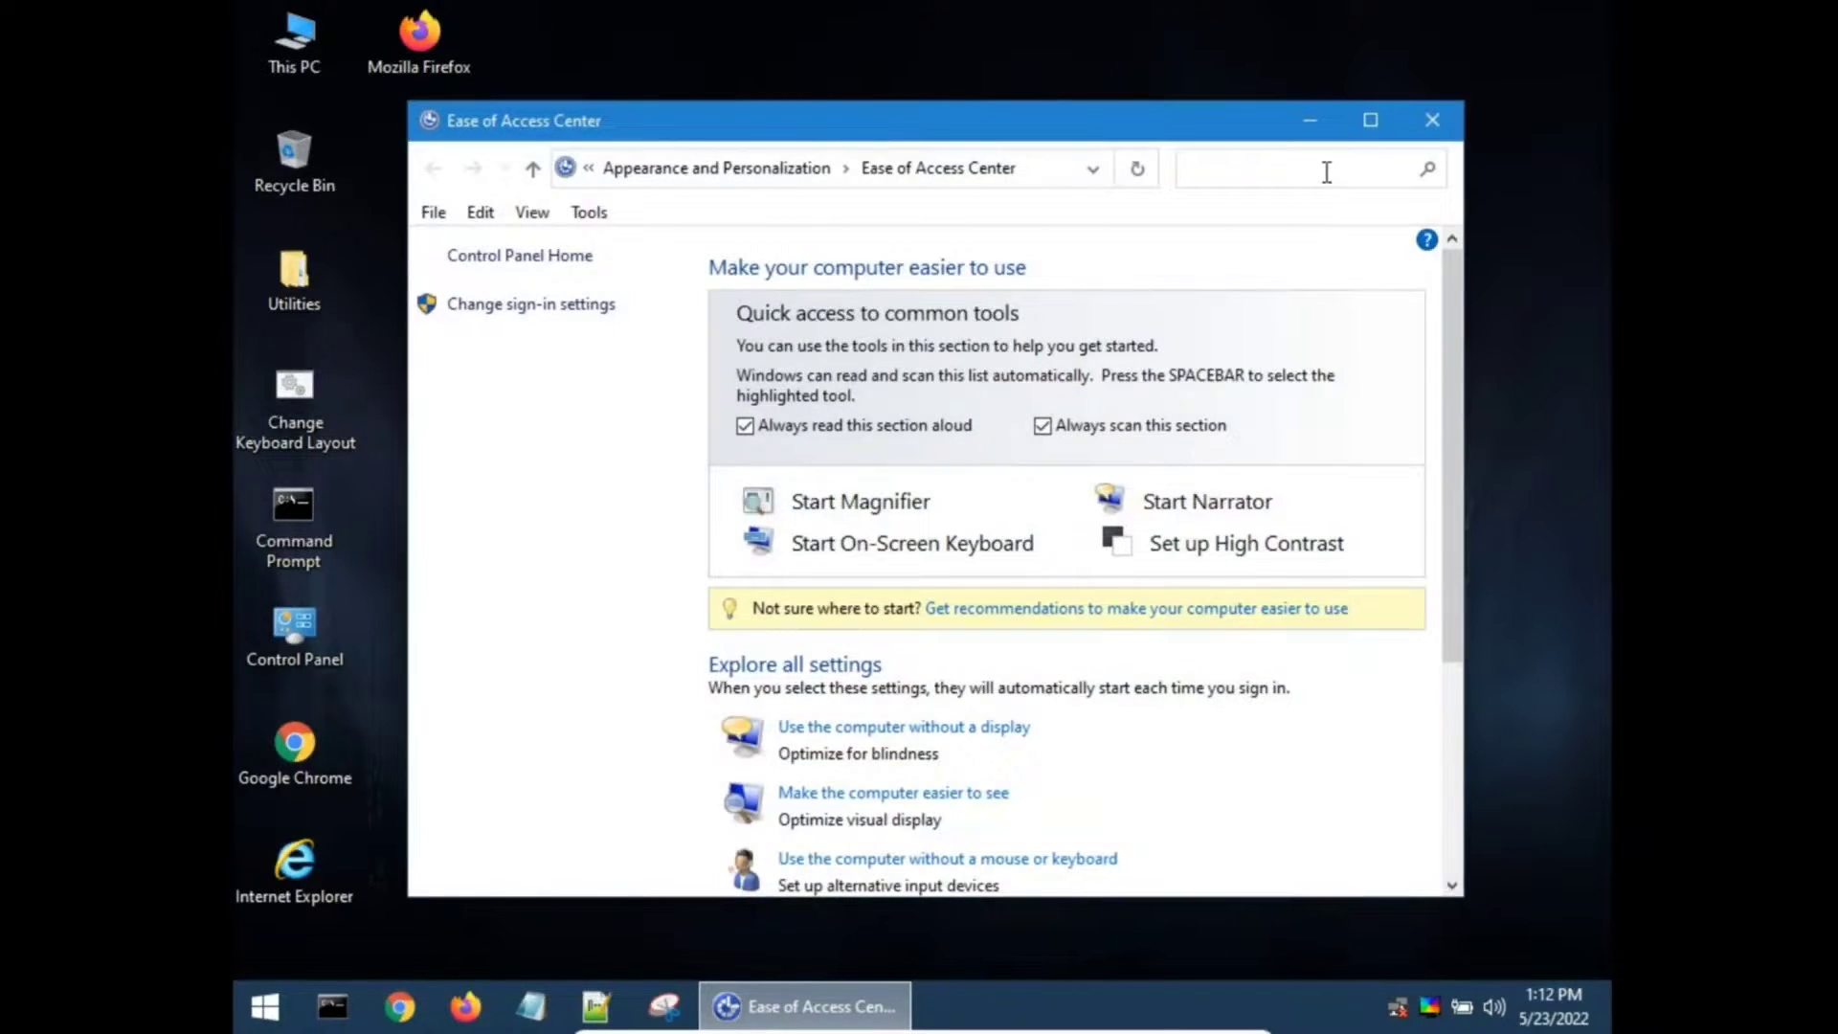
pyautogui.click(1426, 116)
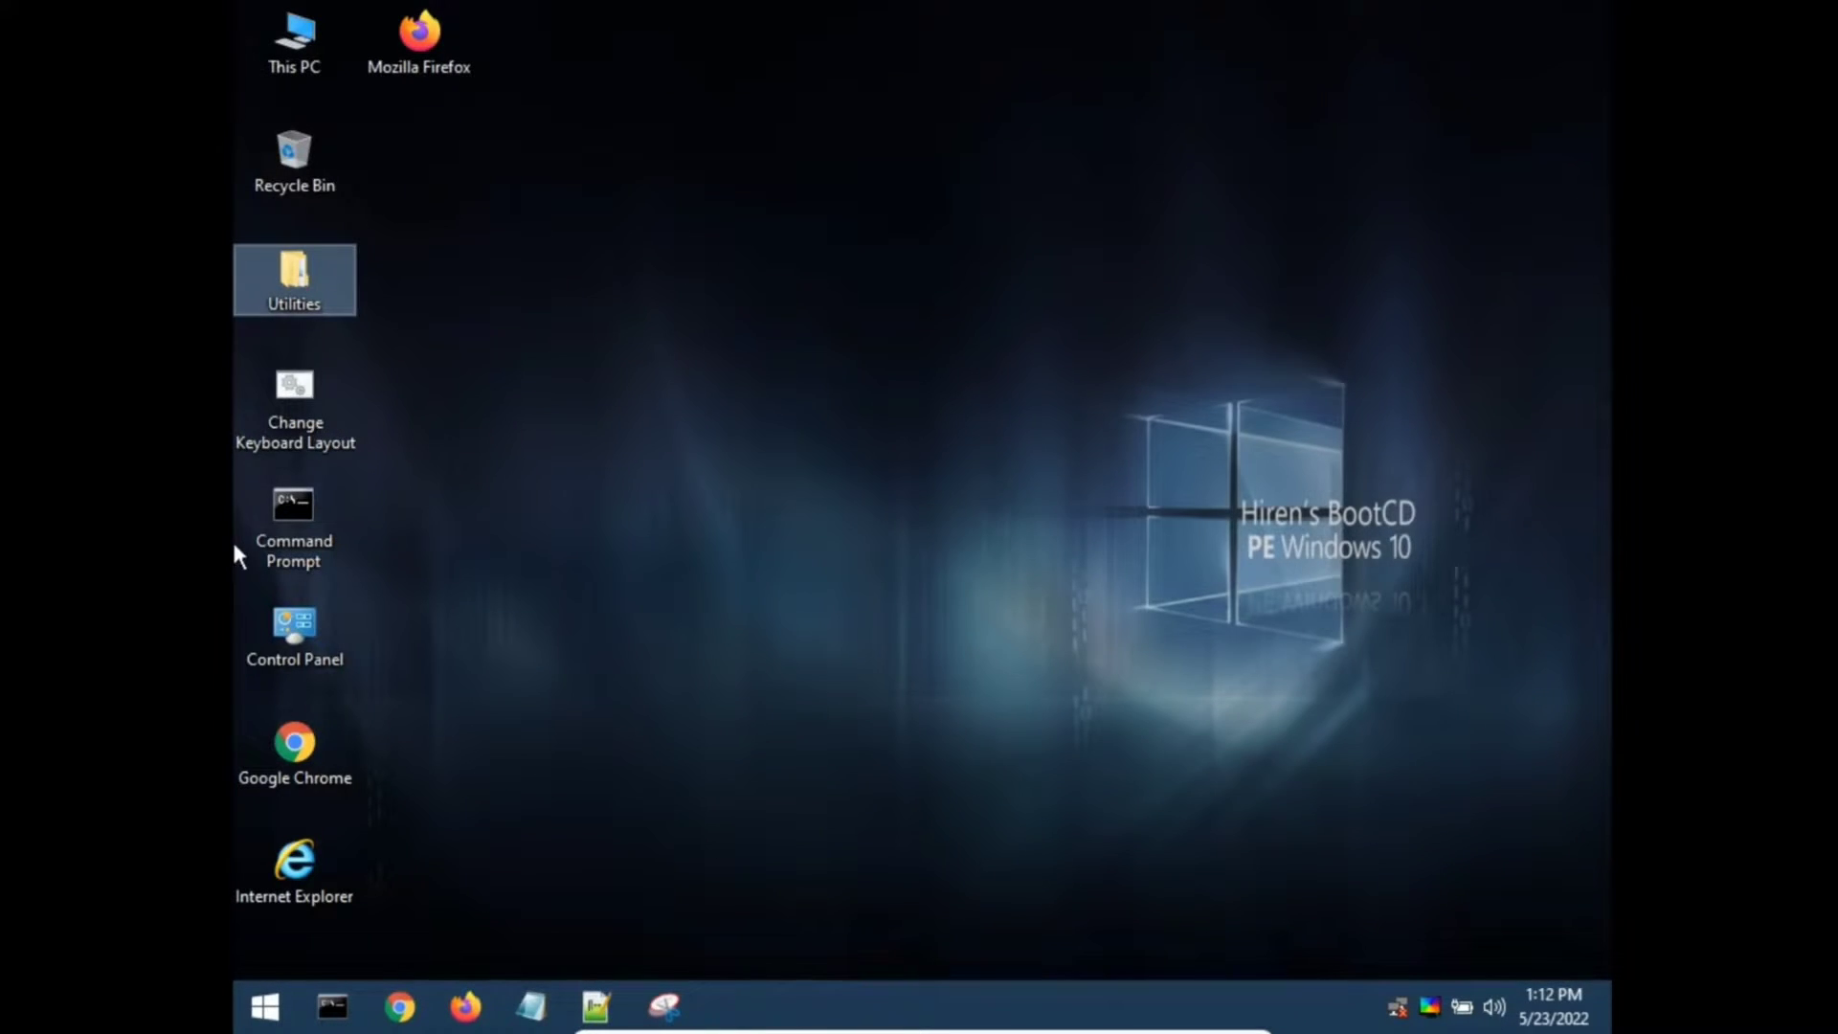
# Step: Browse the Accessories folder in Utilities and view This PC through its Explorer shortcut, closing that window again
pyautogui.doubleClick(291, 297)
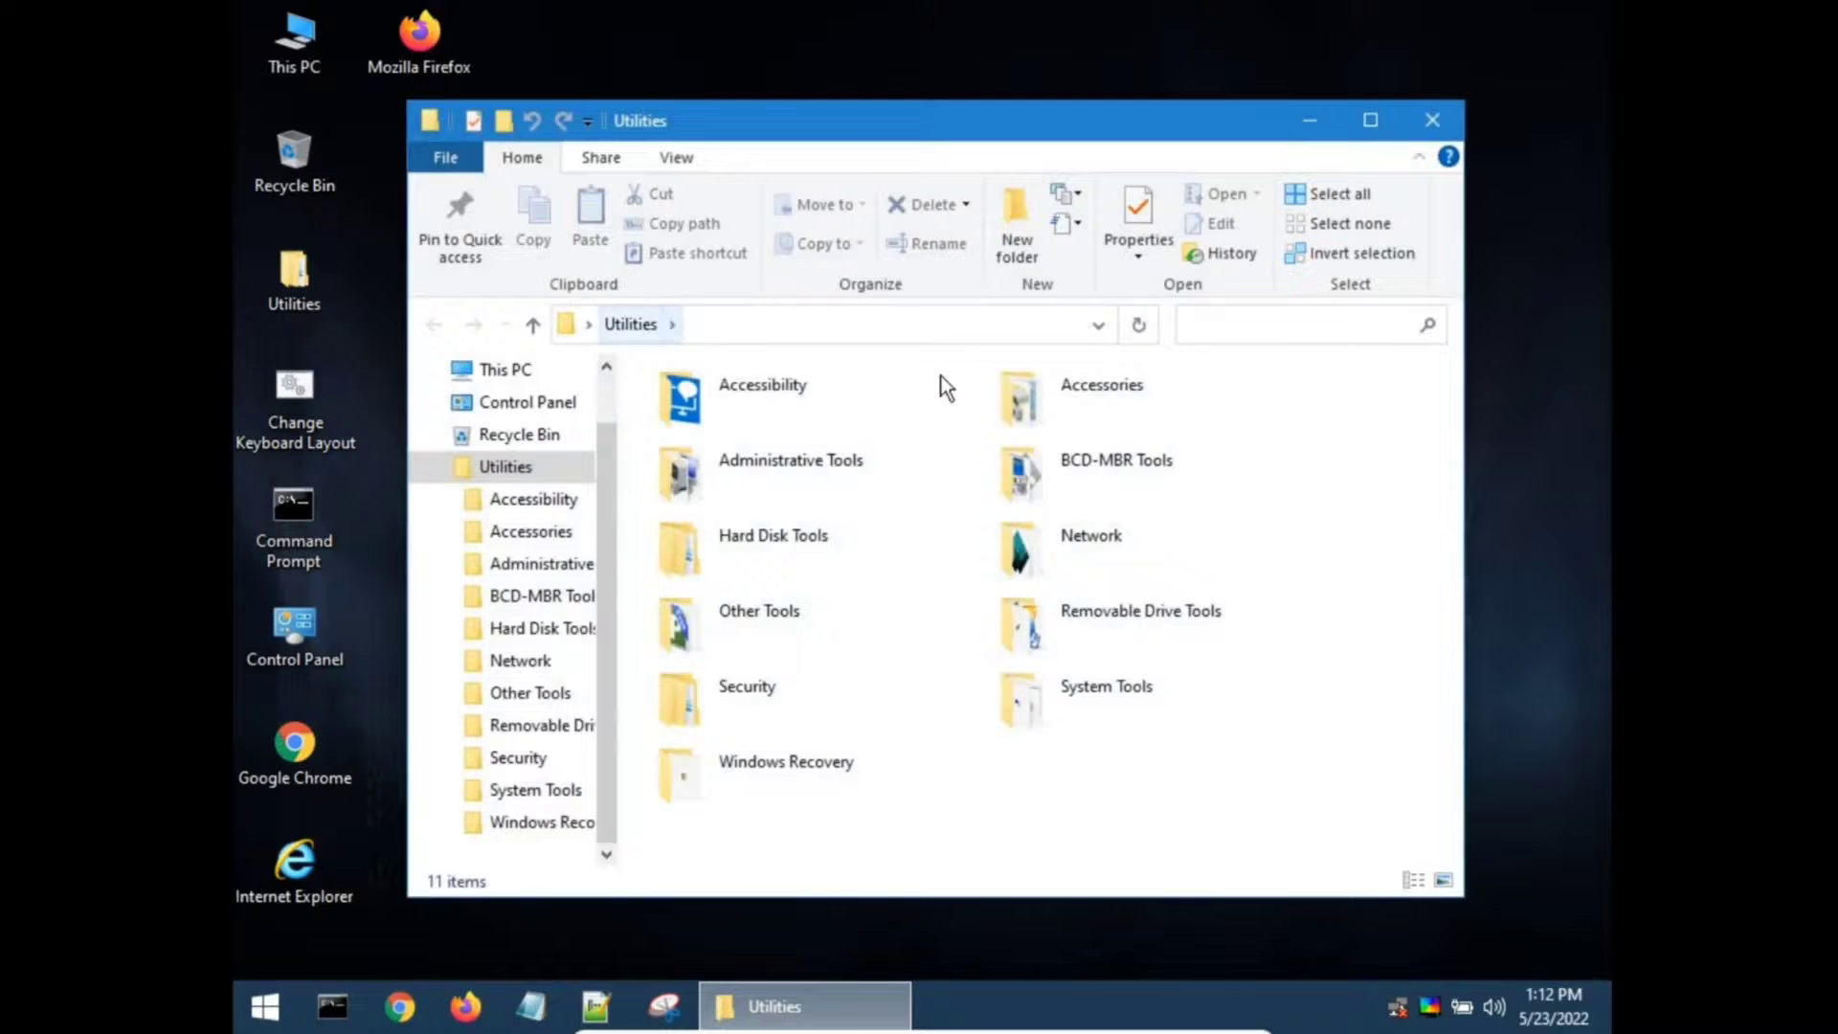
pyautogui.click(1065, 376)
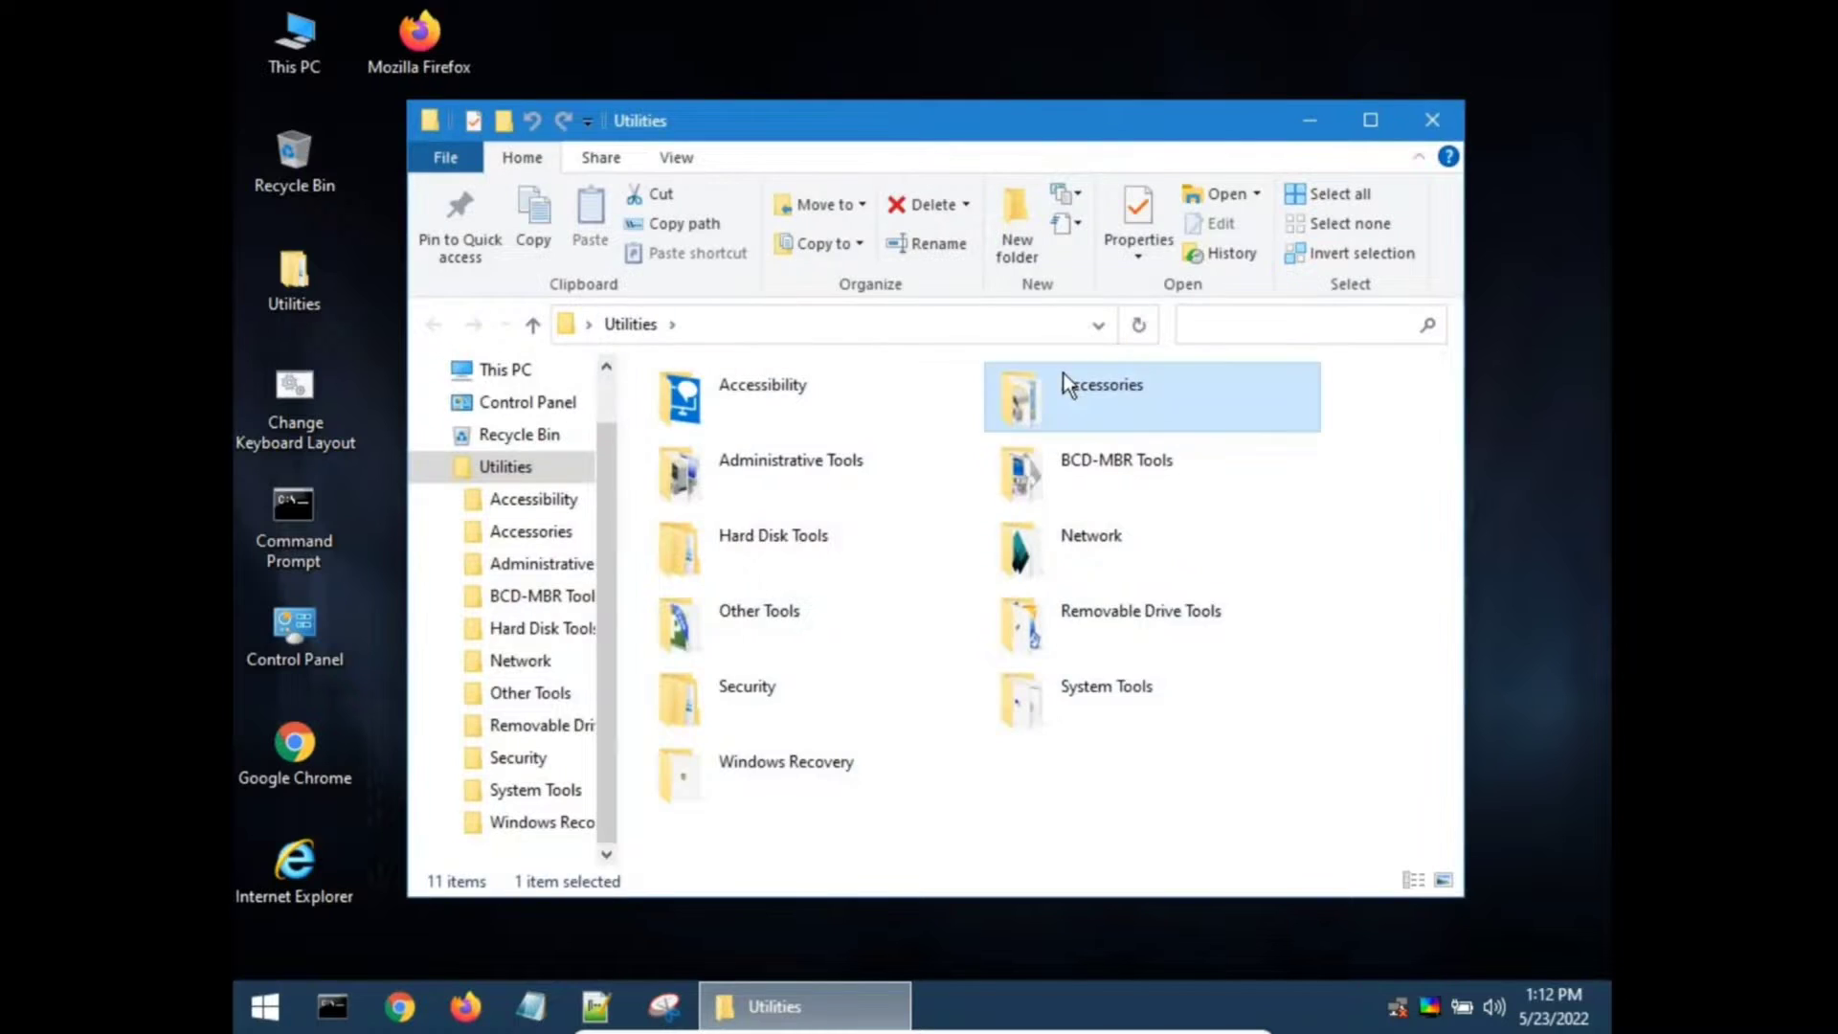
pyautogui.doubleClick(1065, 373)
pyautogui.click(769, 384)
pyautogui.click(753, 440)
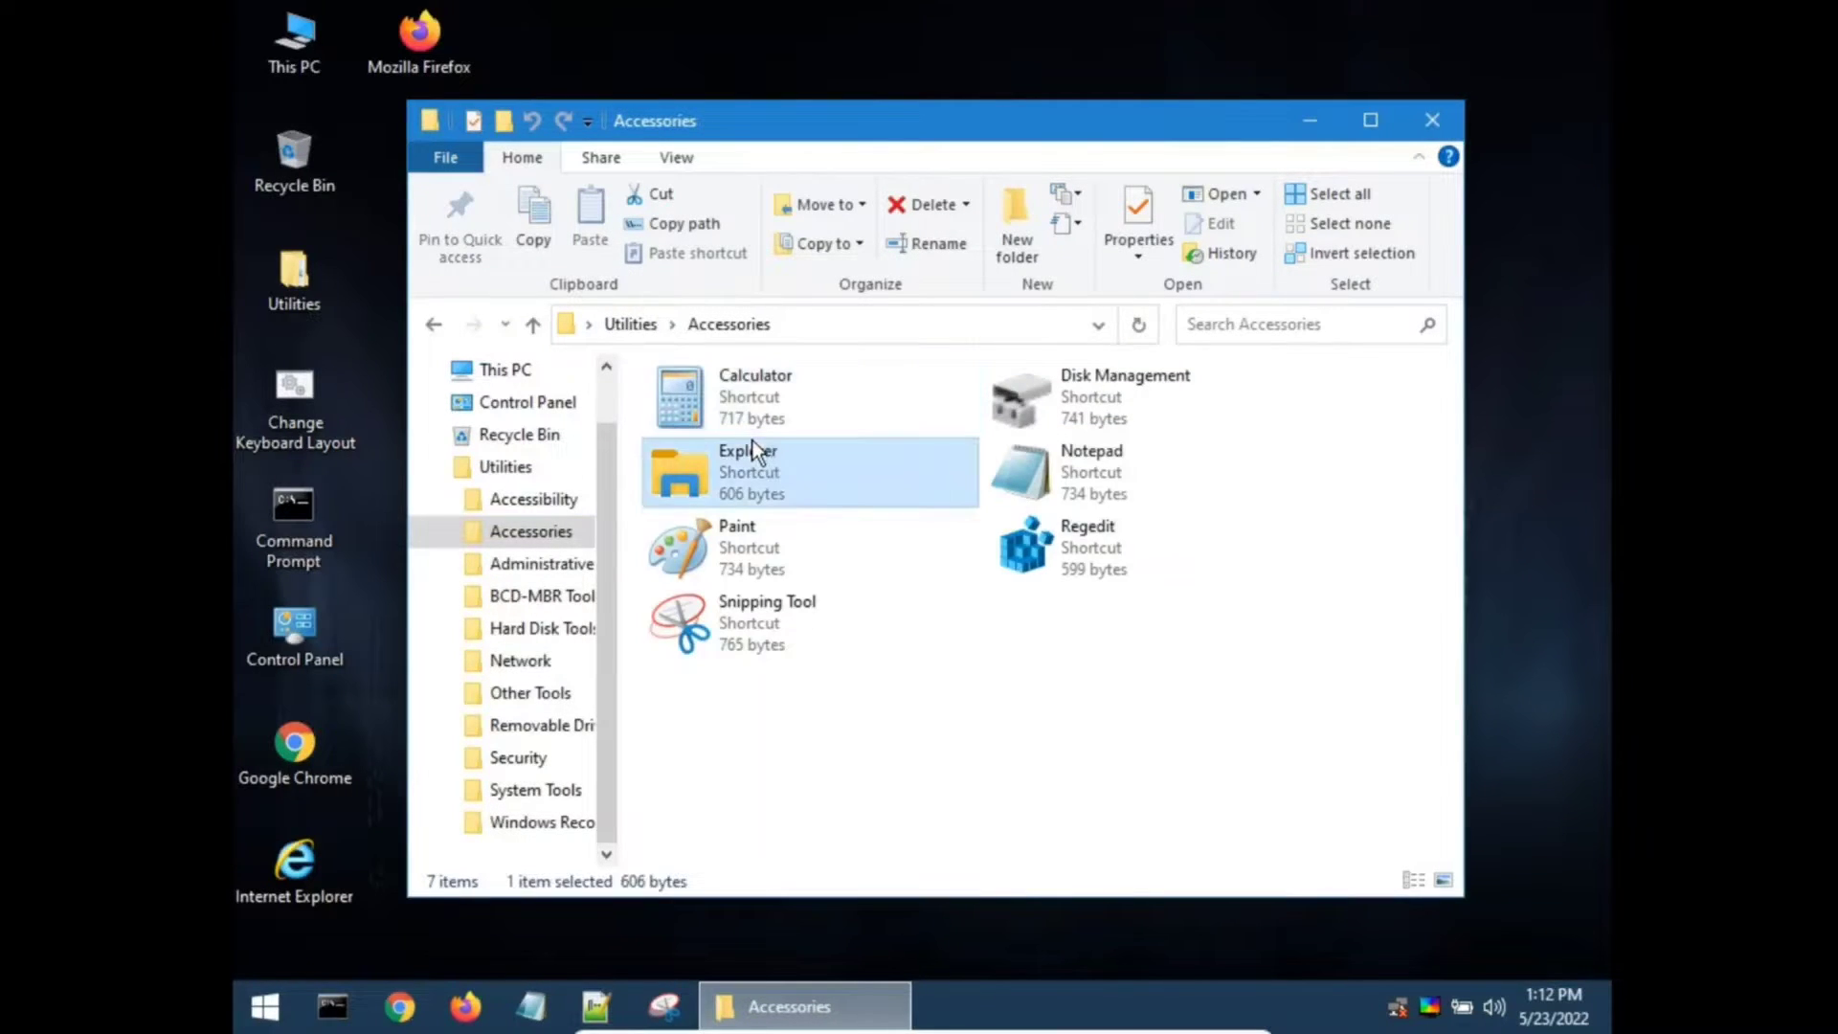
pyautogui.doubleClick(752, 441)
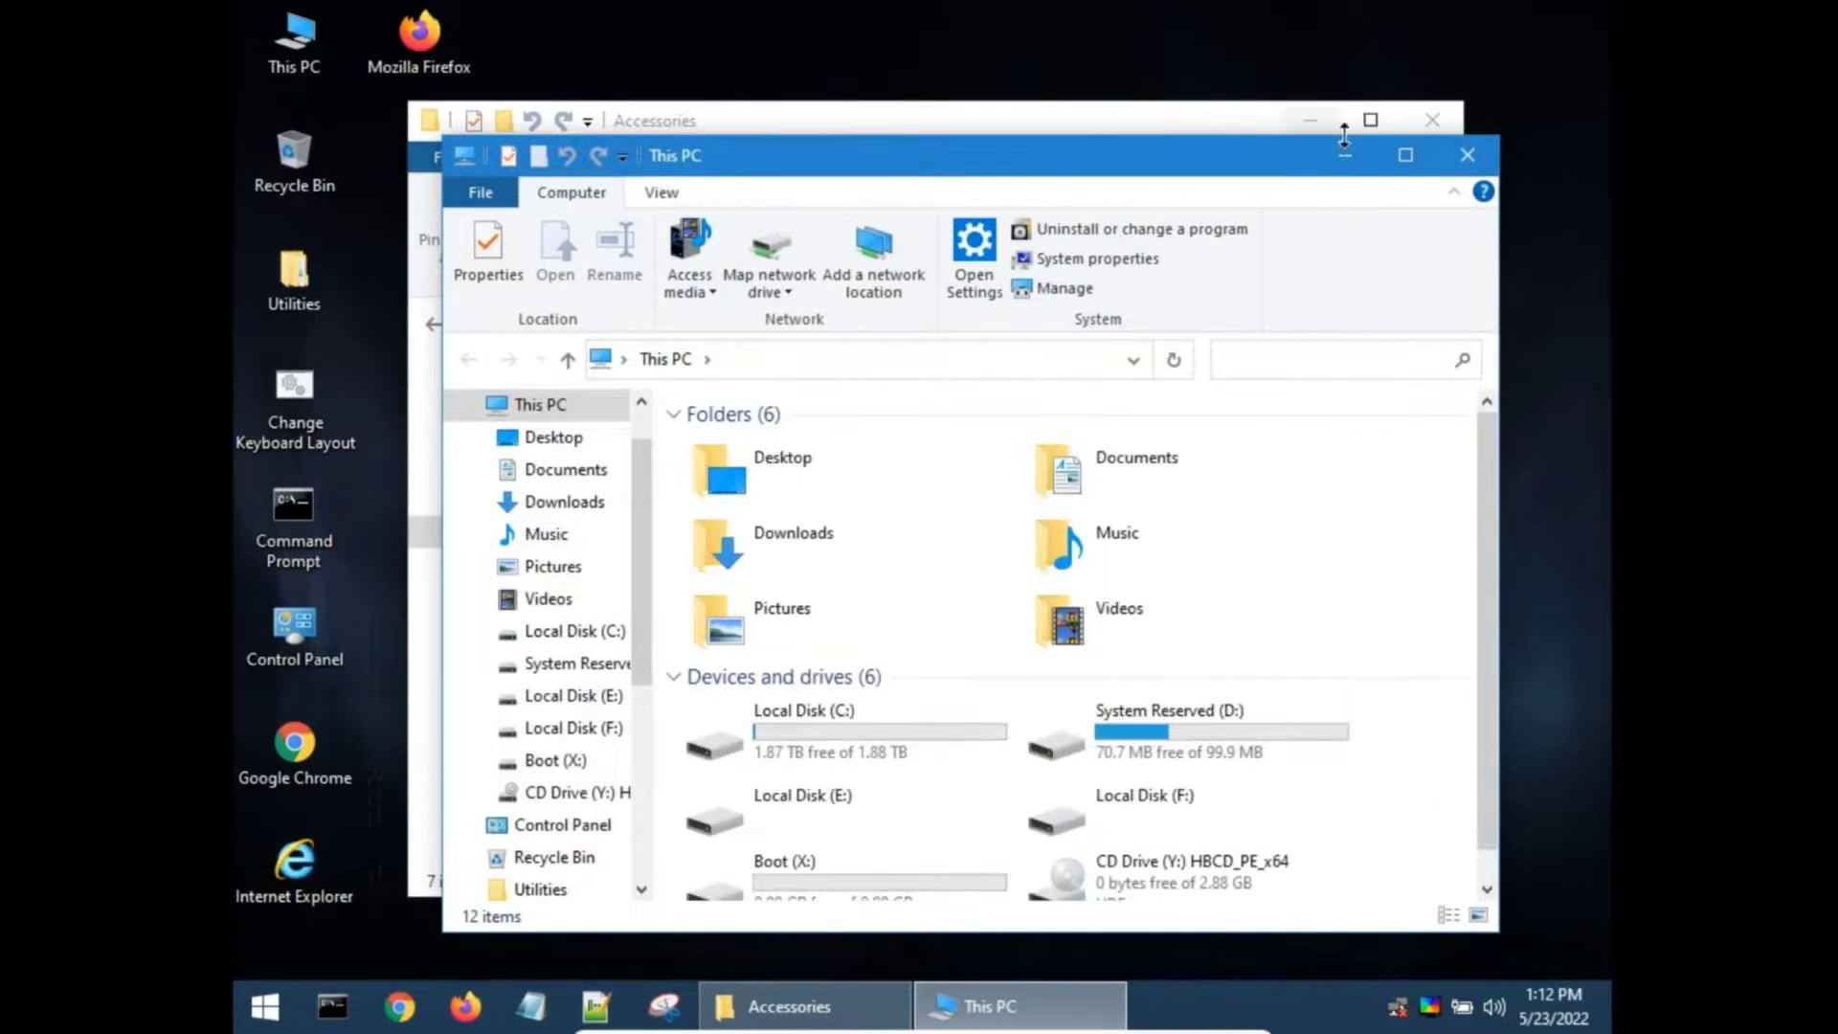
pyautogui.click(1449, 157)
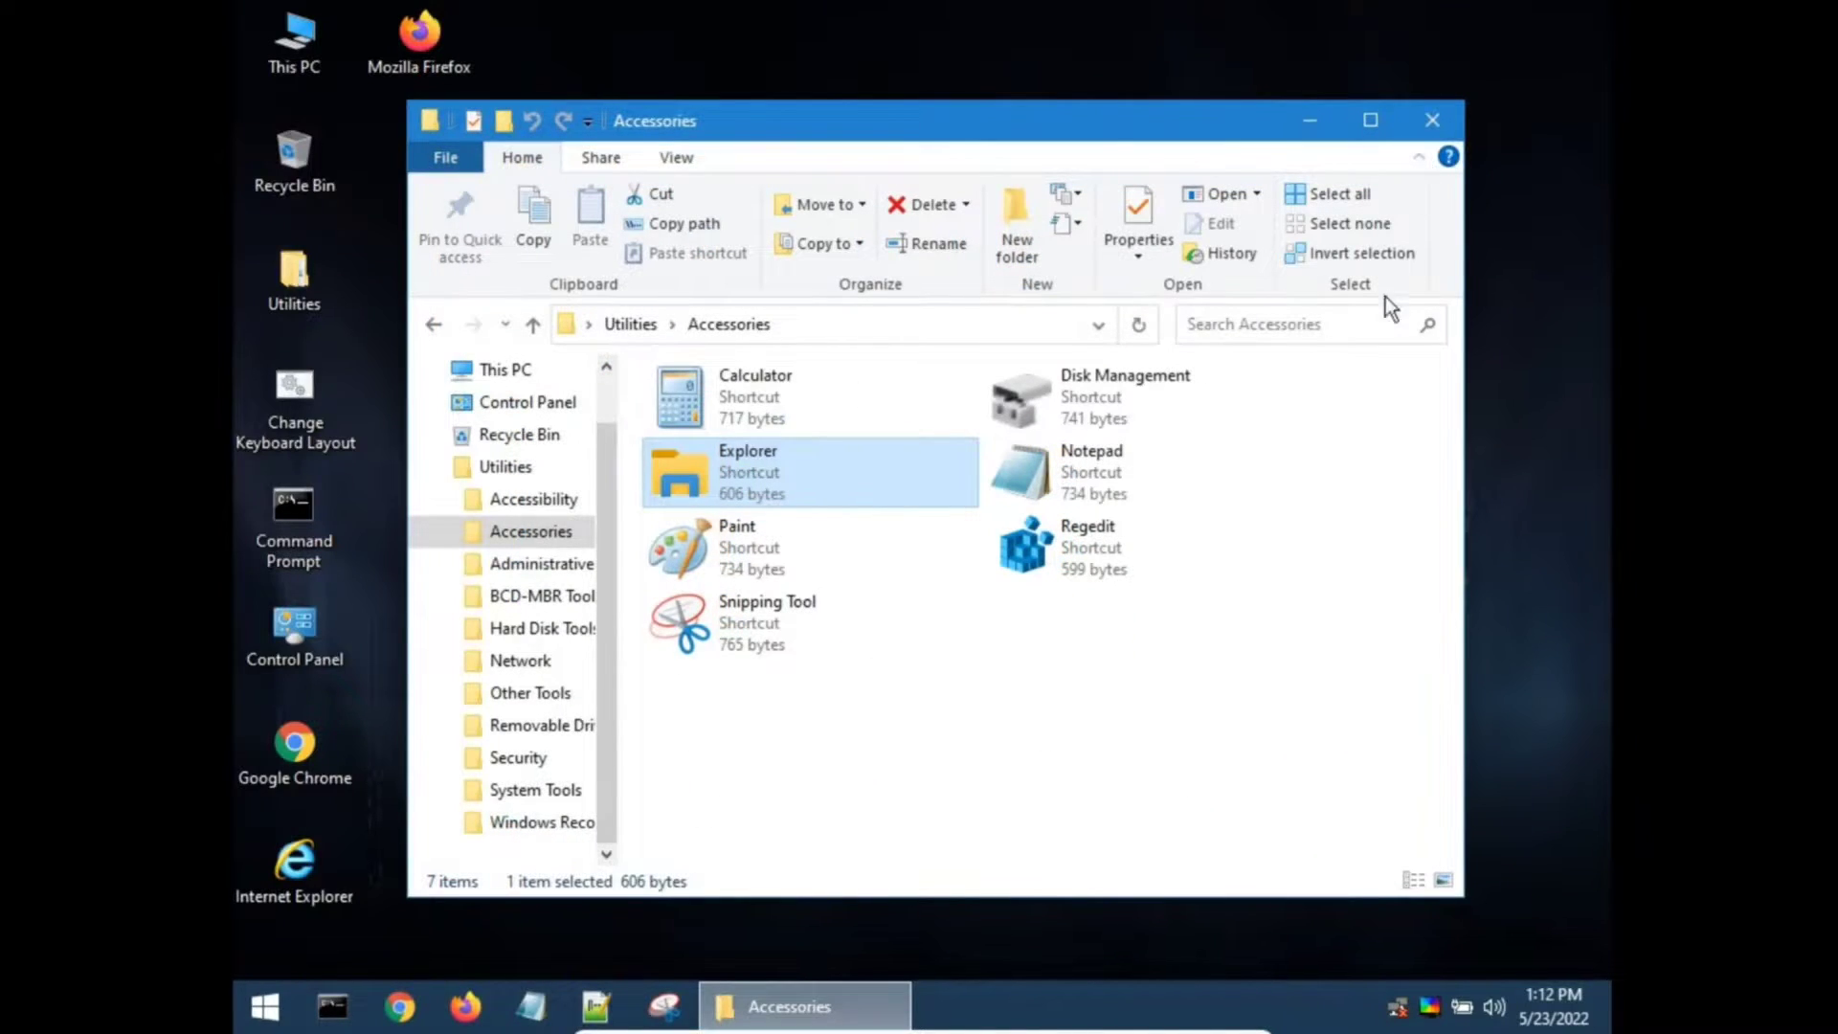
# Step: Launch Regedit and Paint from the Accessories folder and close each program again
pyautogui.doubleClick(1117, 542)
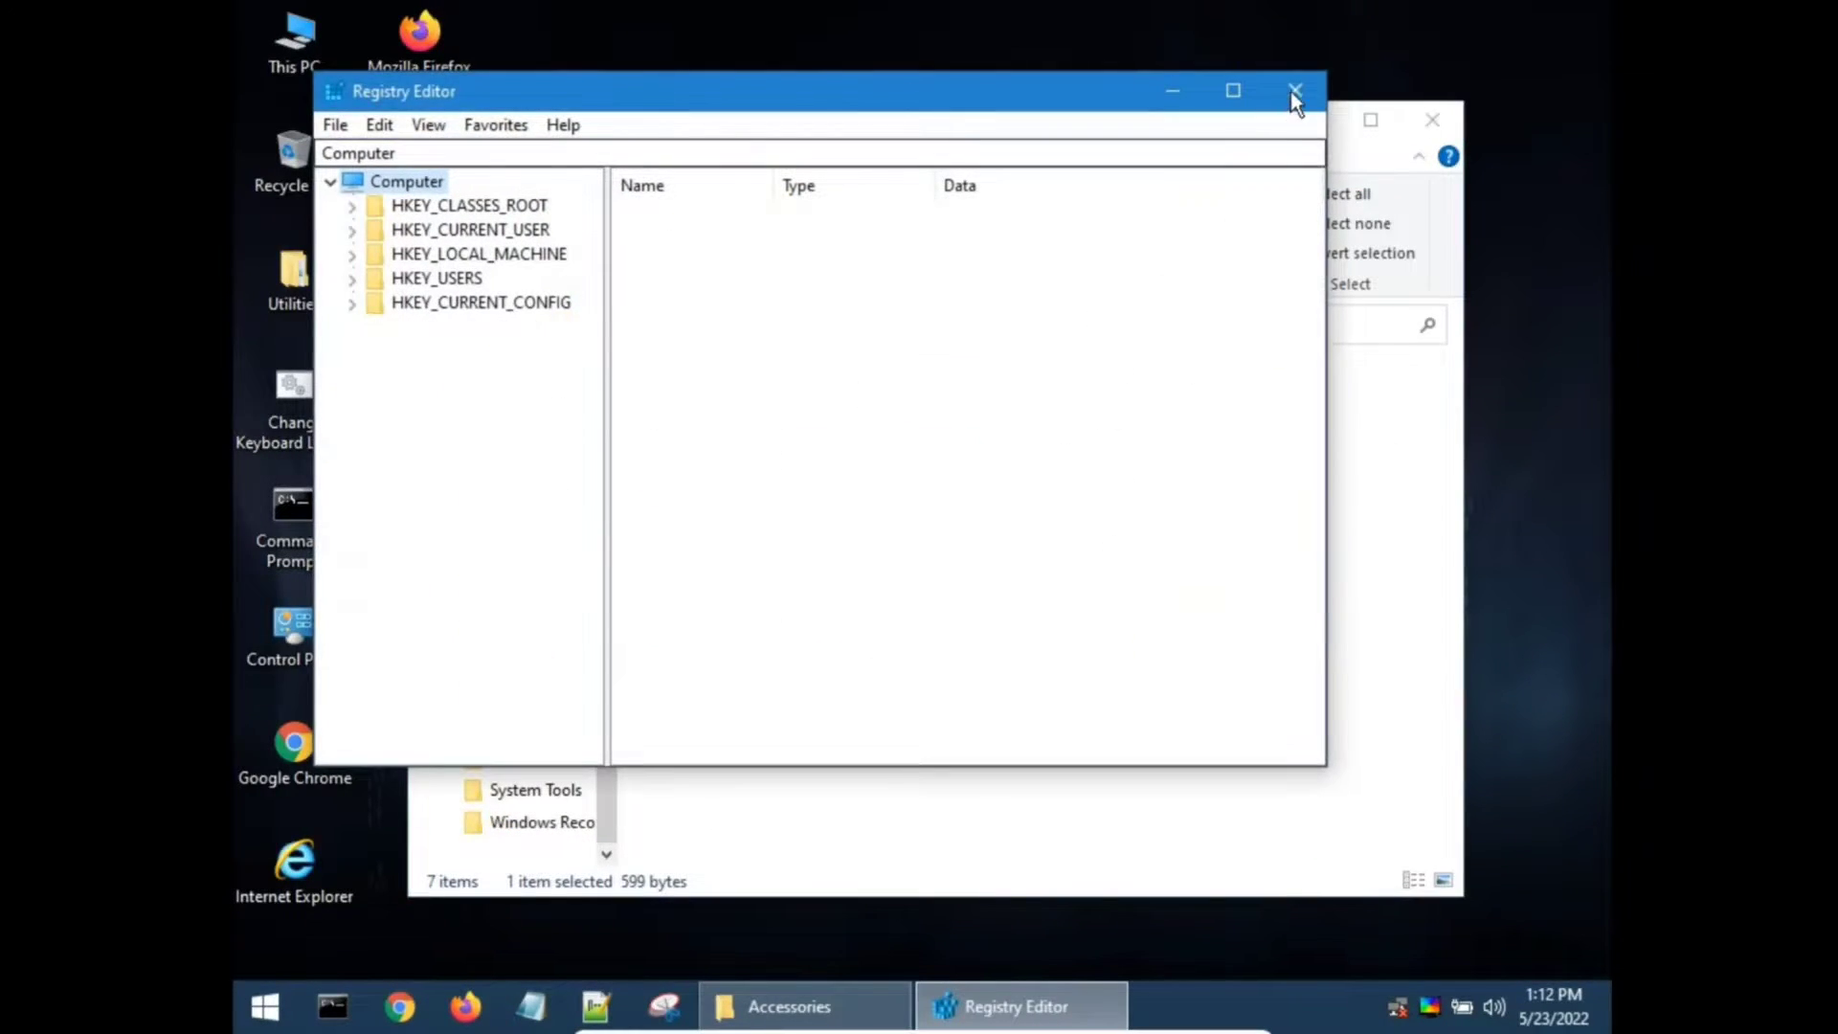
pyautogui.click(1289, 92)
pyautogui.doubleClick(800, 545)
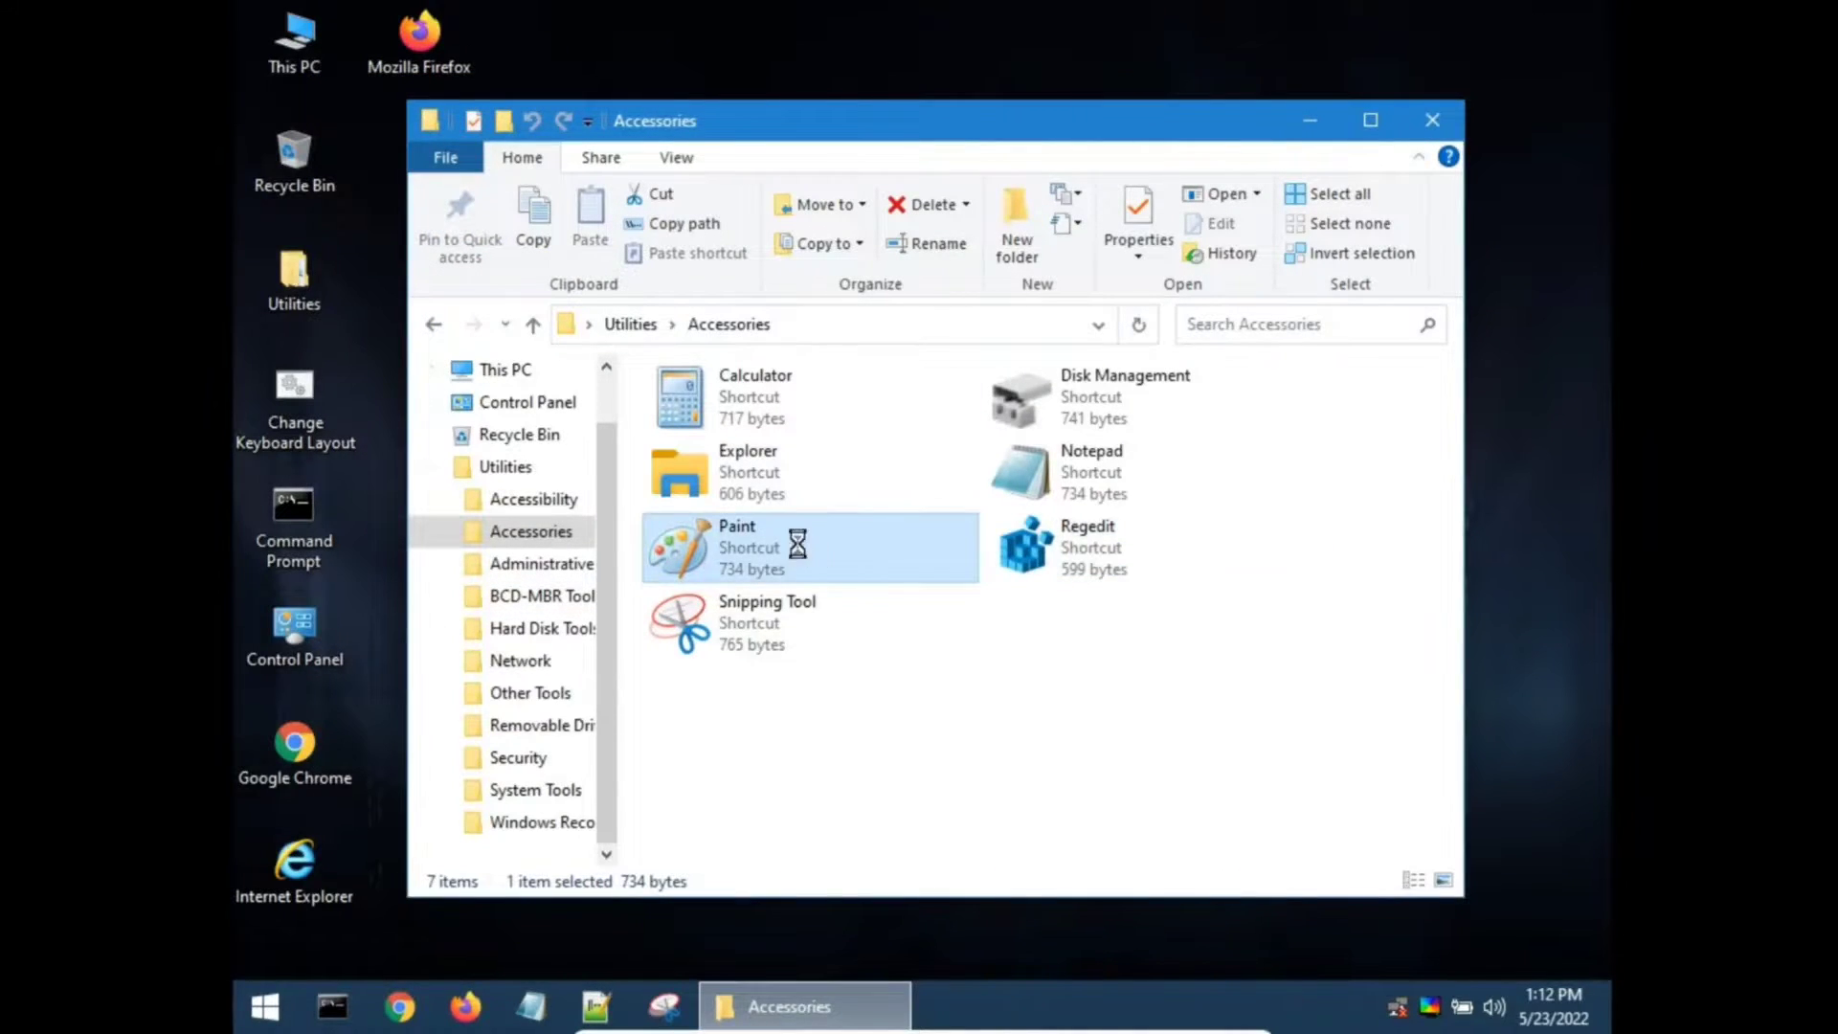
pyautogui.click(1433, 121)
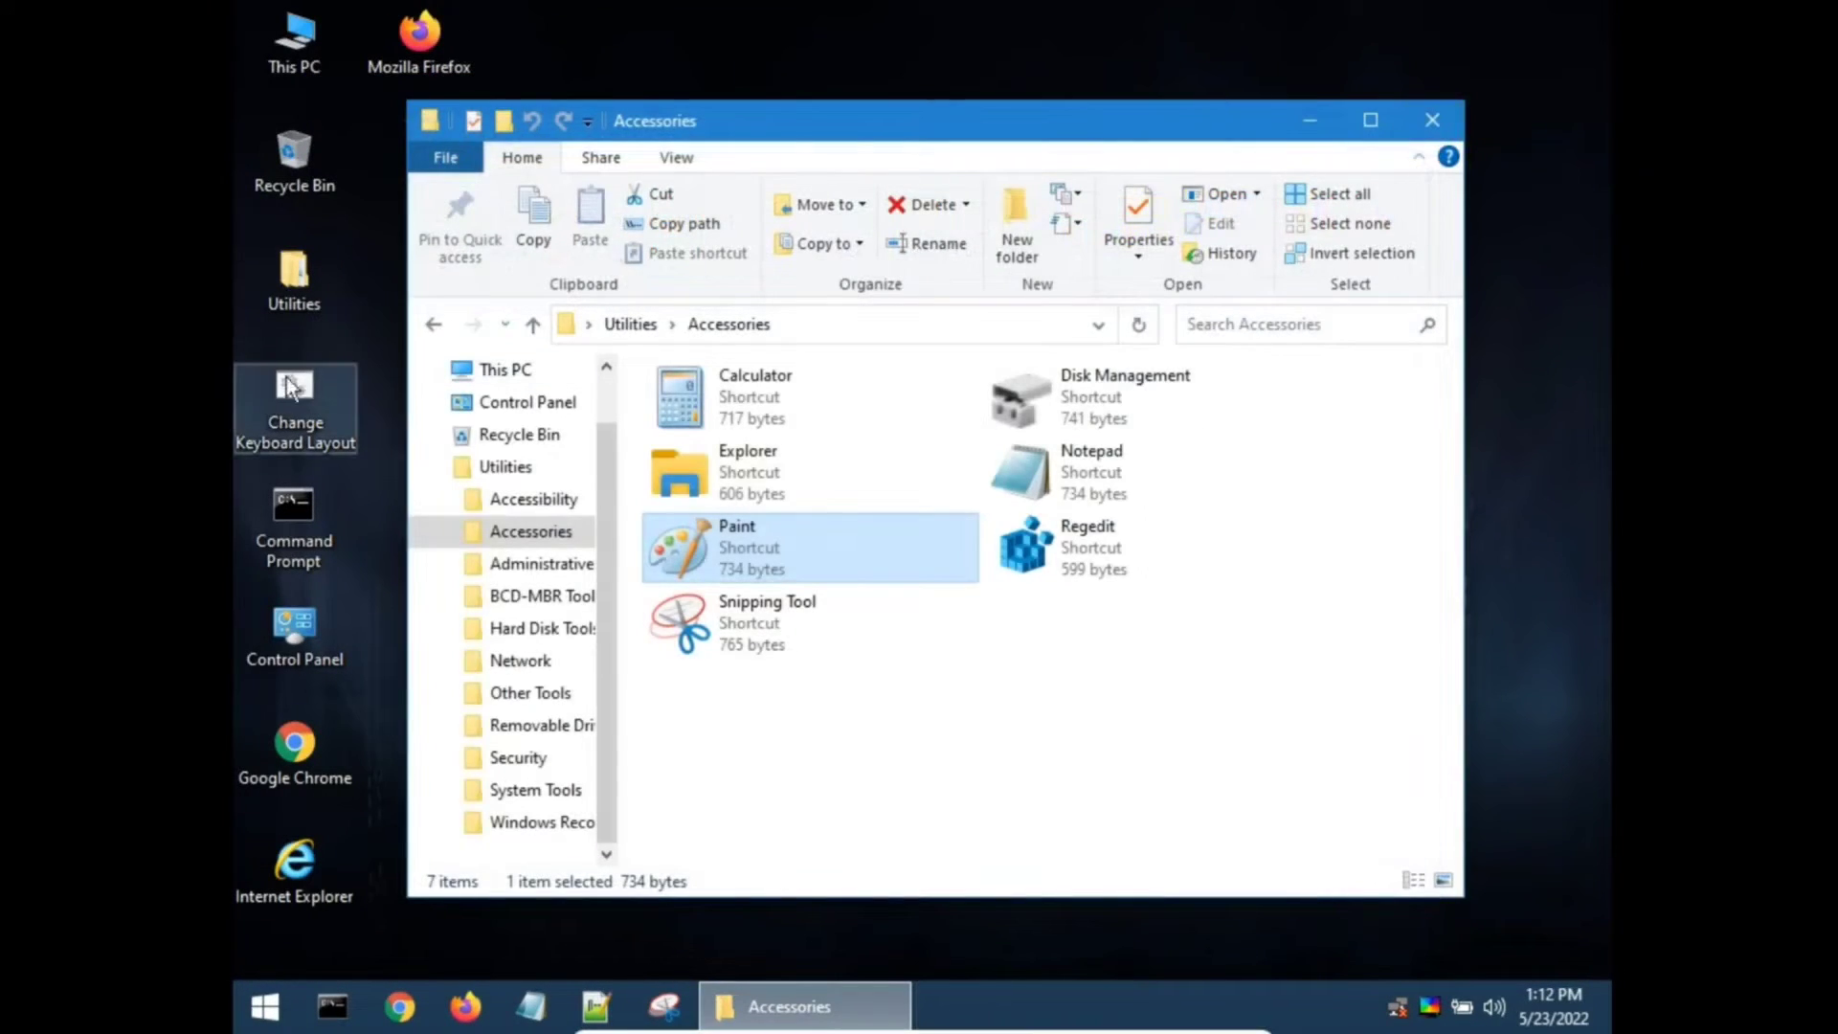
# Step: Examine the programs in the Other Tools folder of Utilities and return to the Utilities folder
pyautogui.click(433, 325)
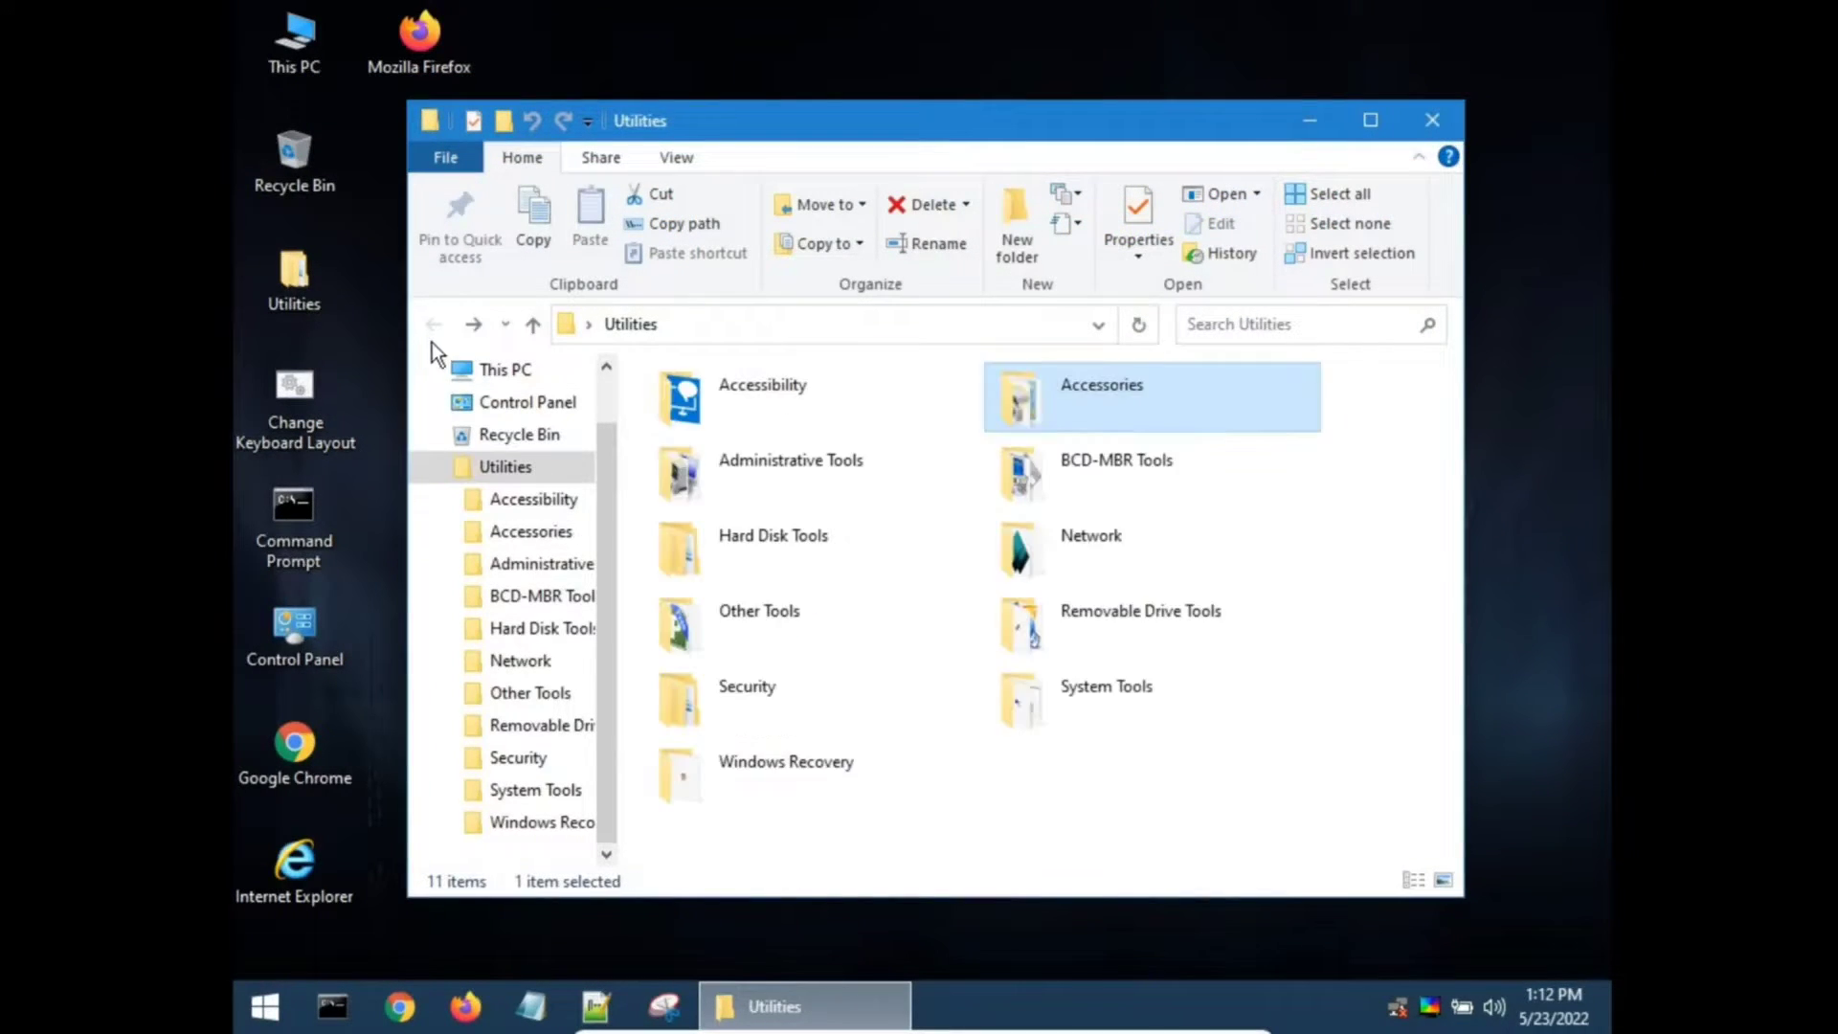
pyautogui.doubleClick(771, 619)
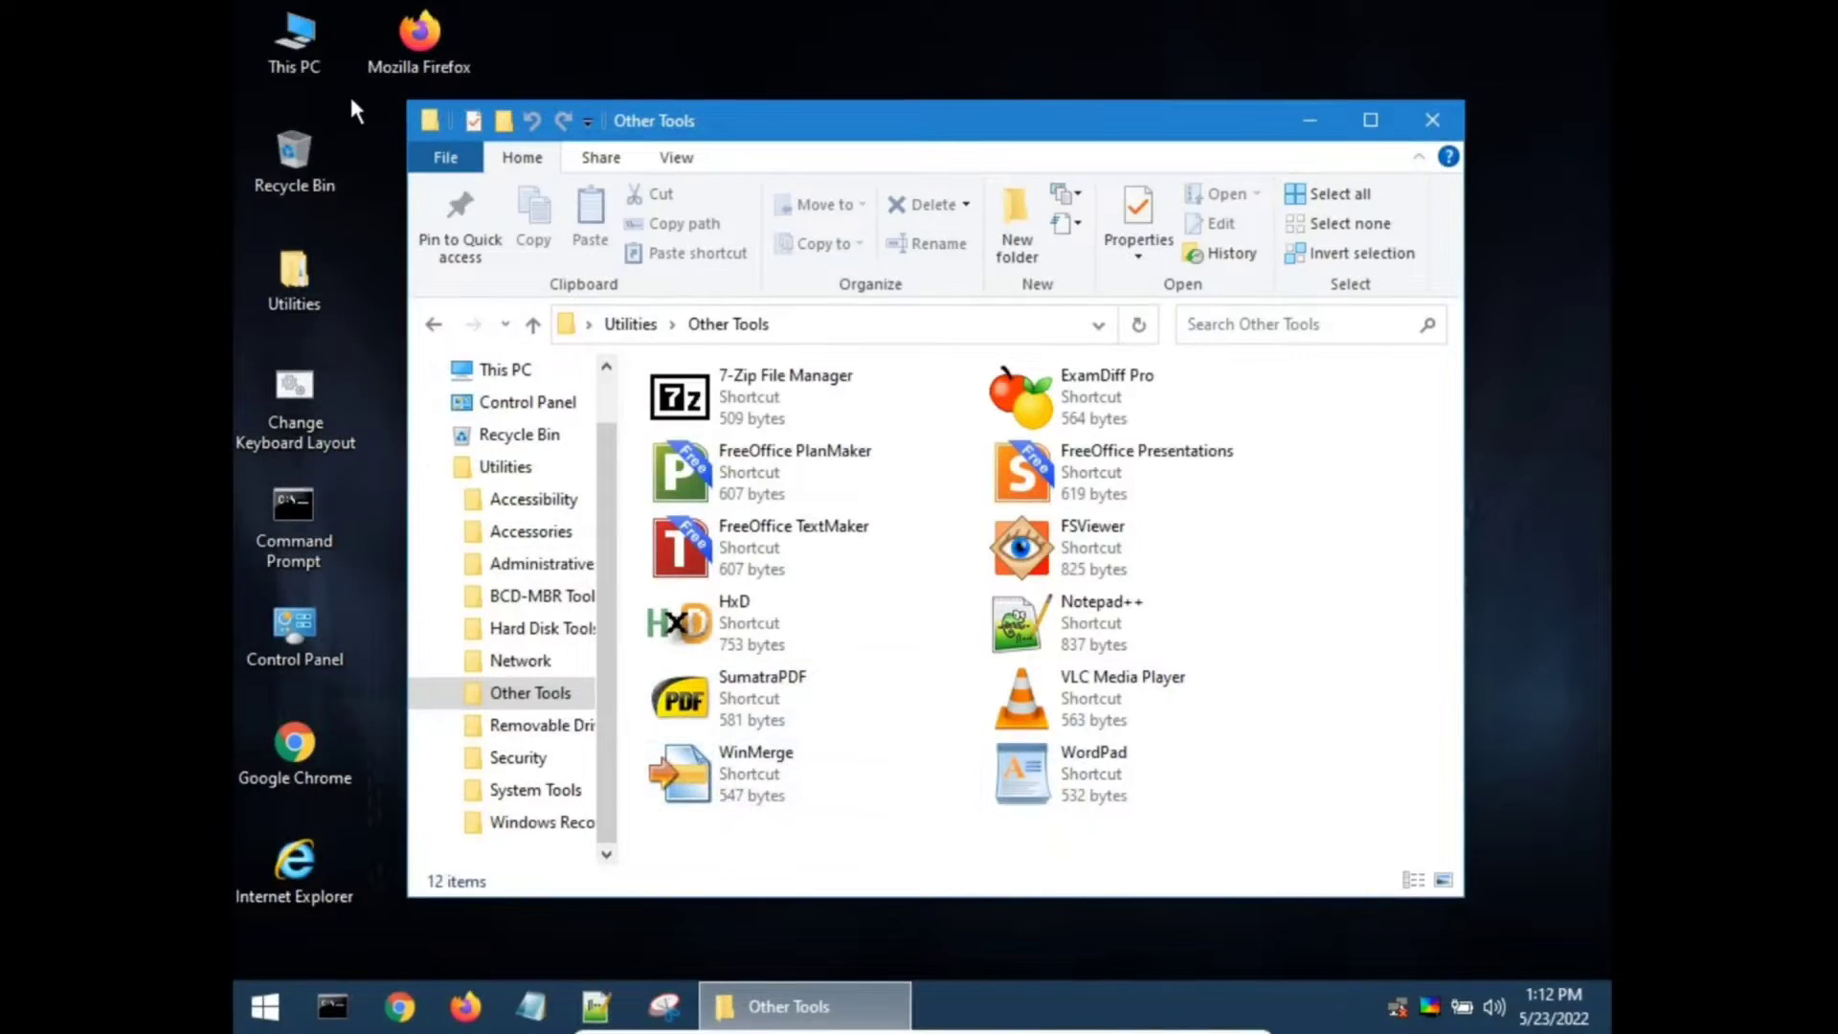
pyautogui.click(433, 323)
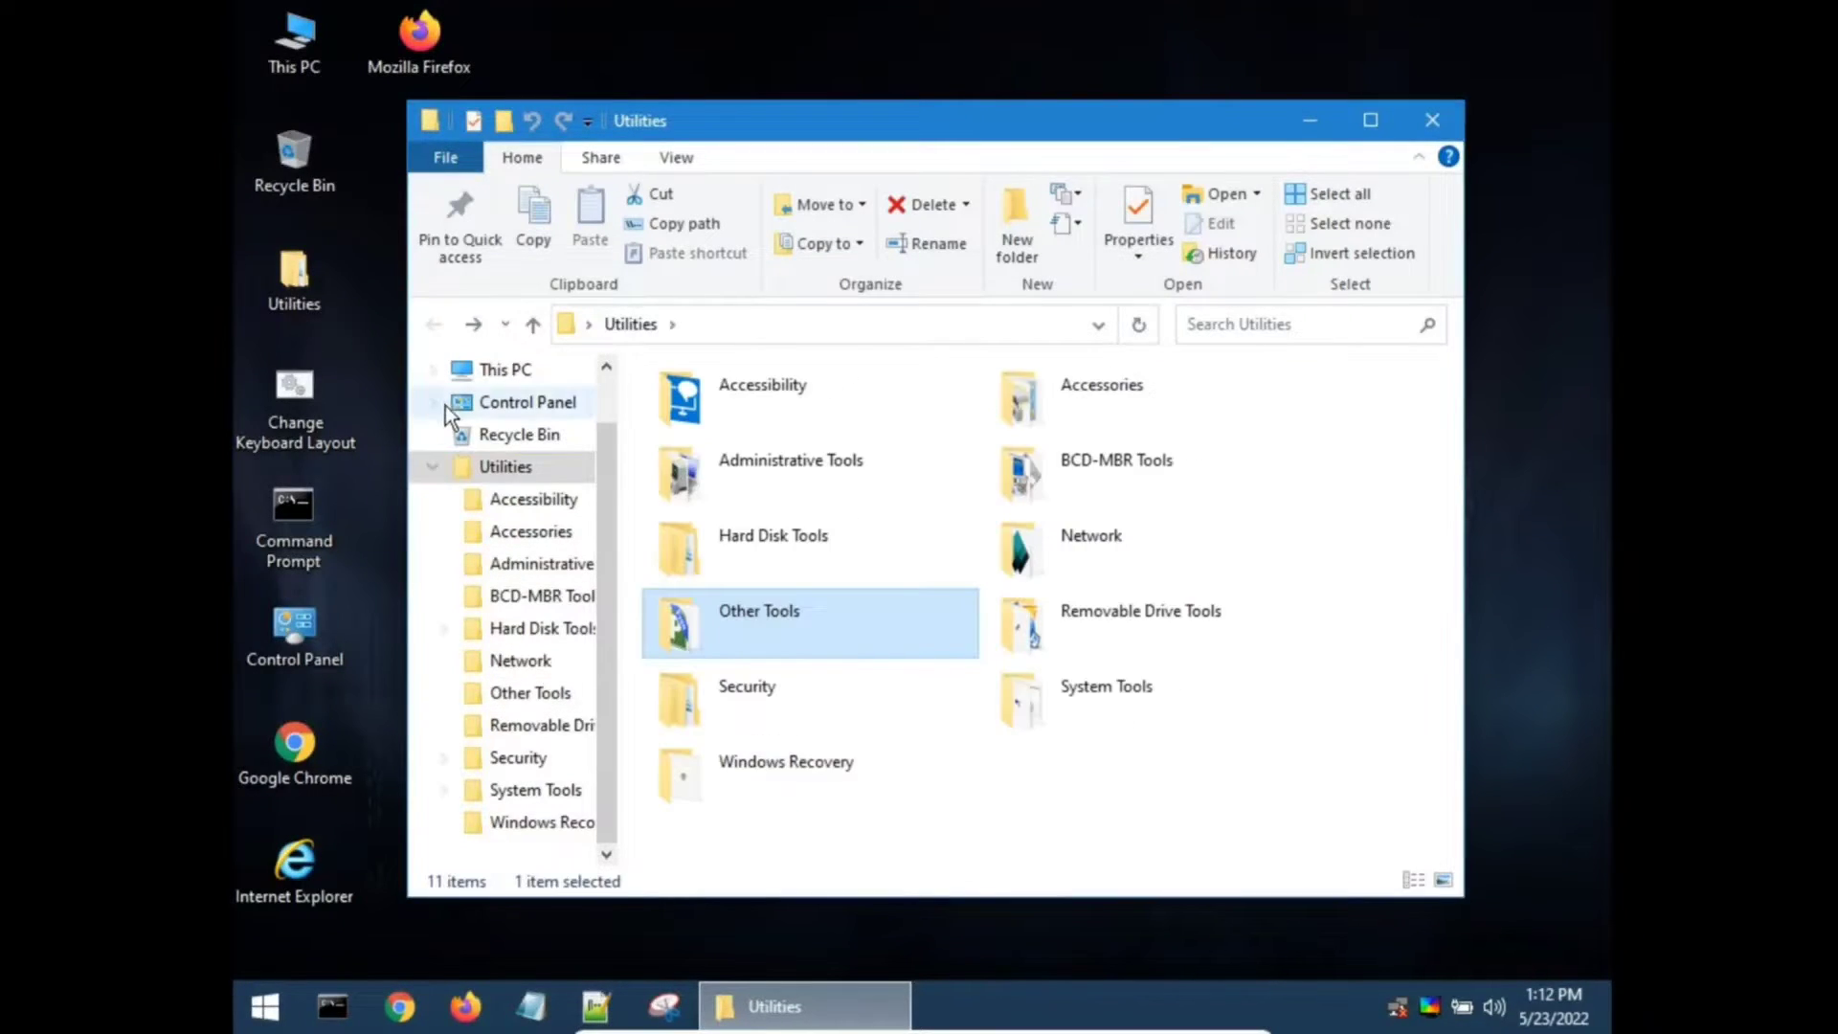
# Step: Examine the contents of the Security and Windows Recovery folders, returning to Utilities after each
pyautogui.click(817, 720)
pyautogui.doubleClick(818, 720)
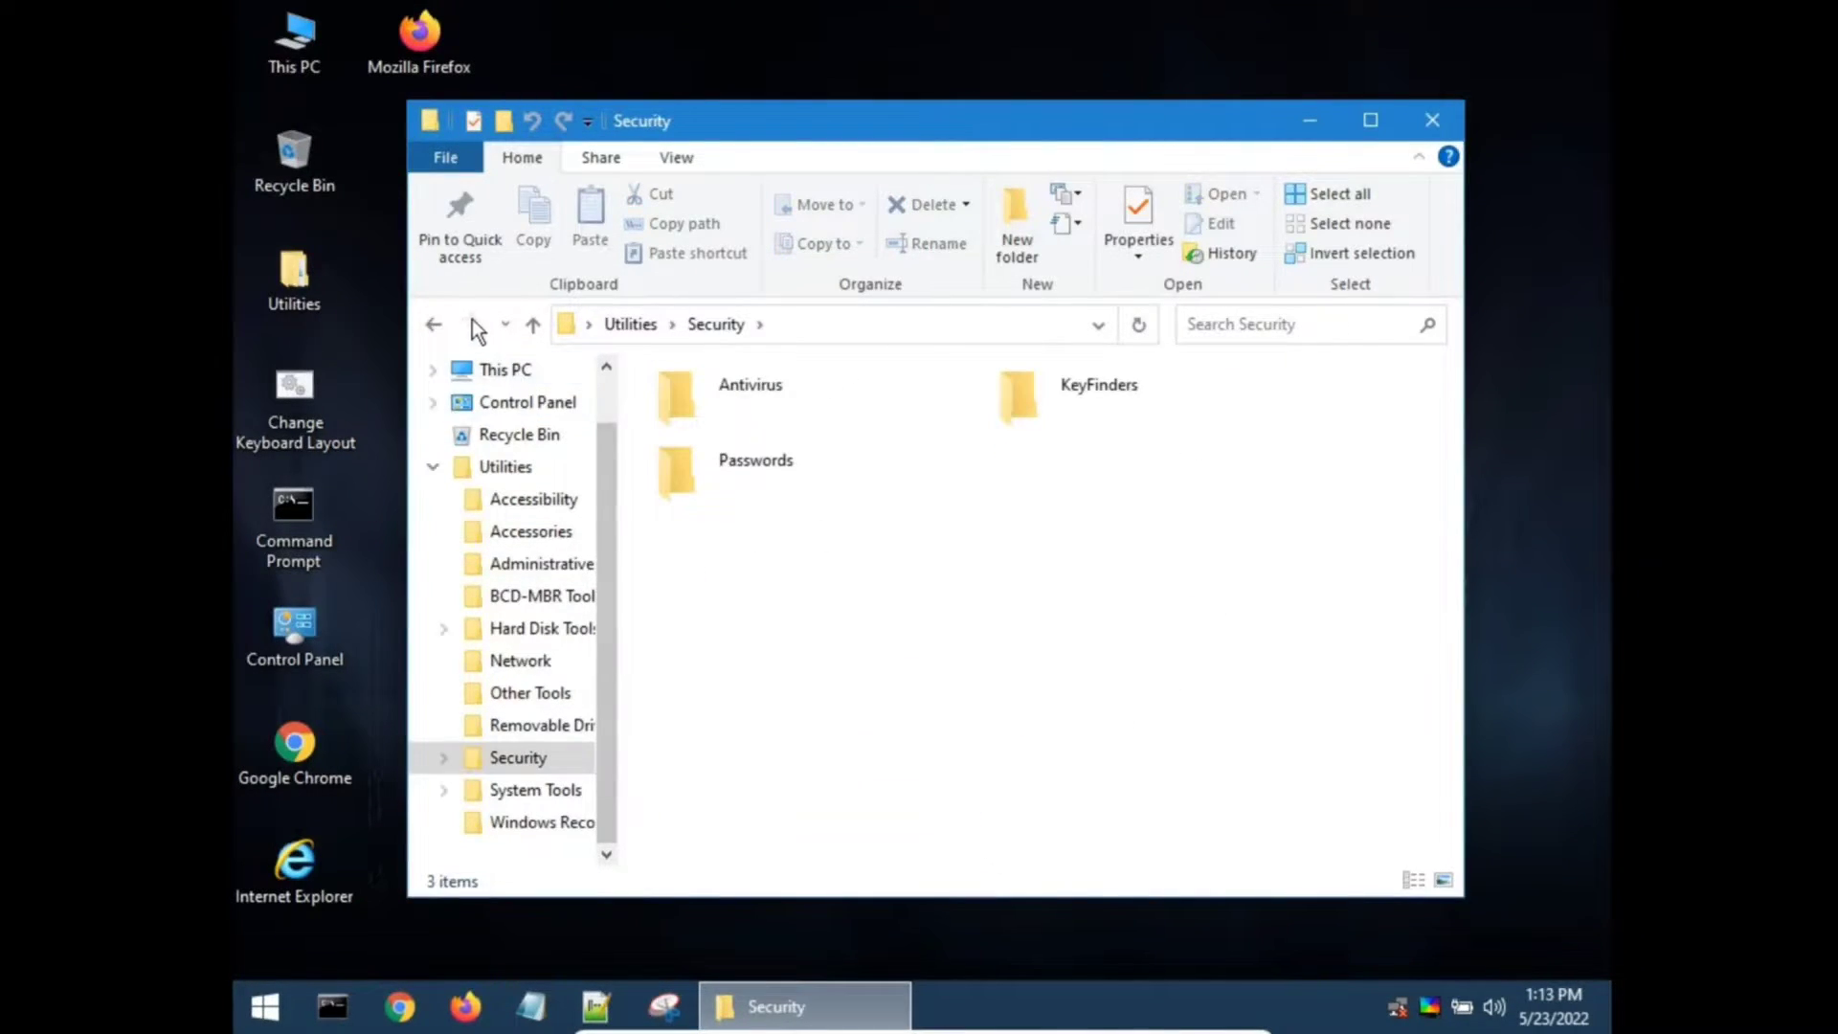
pyautogui.hotkey('alt', 'Left')
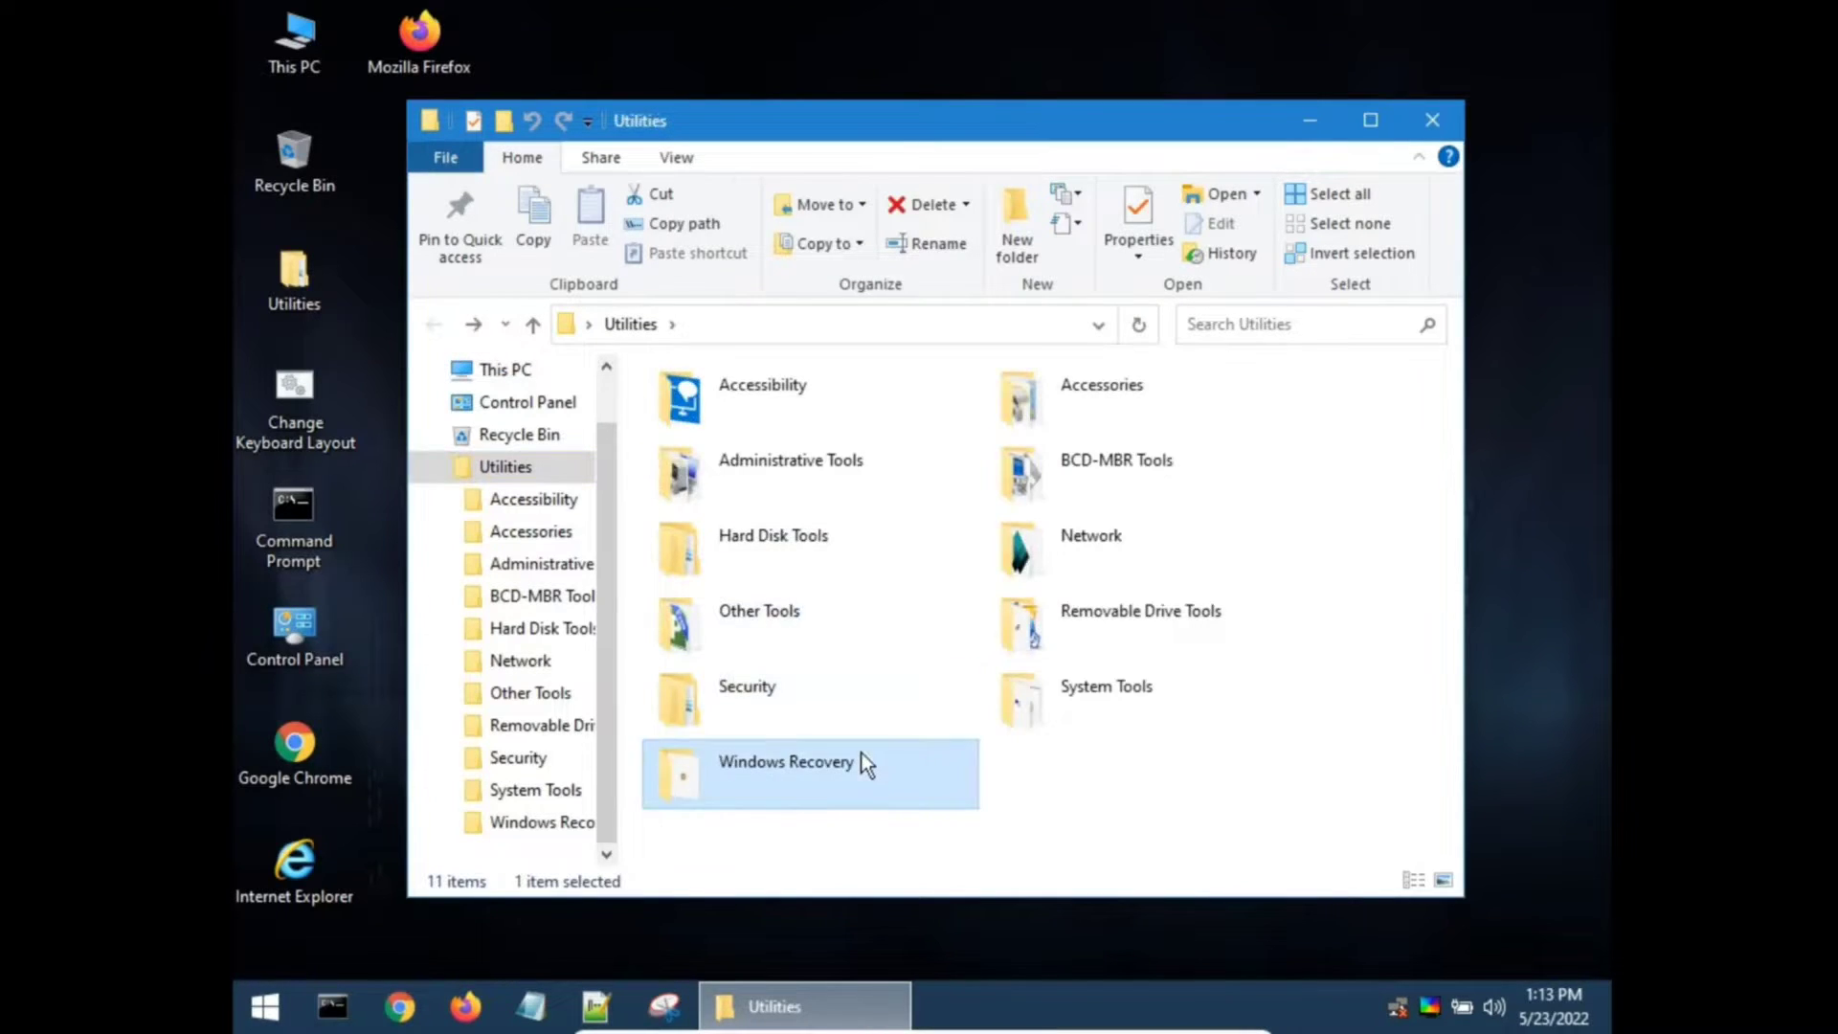
pyautogui.doubleClick(861, 763)
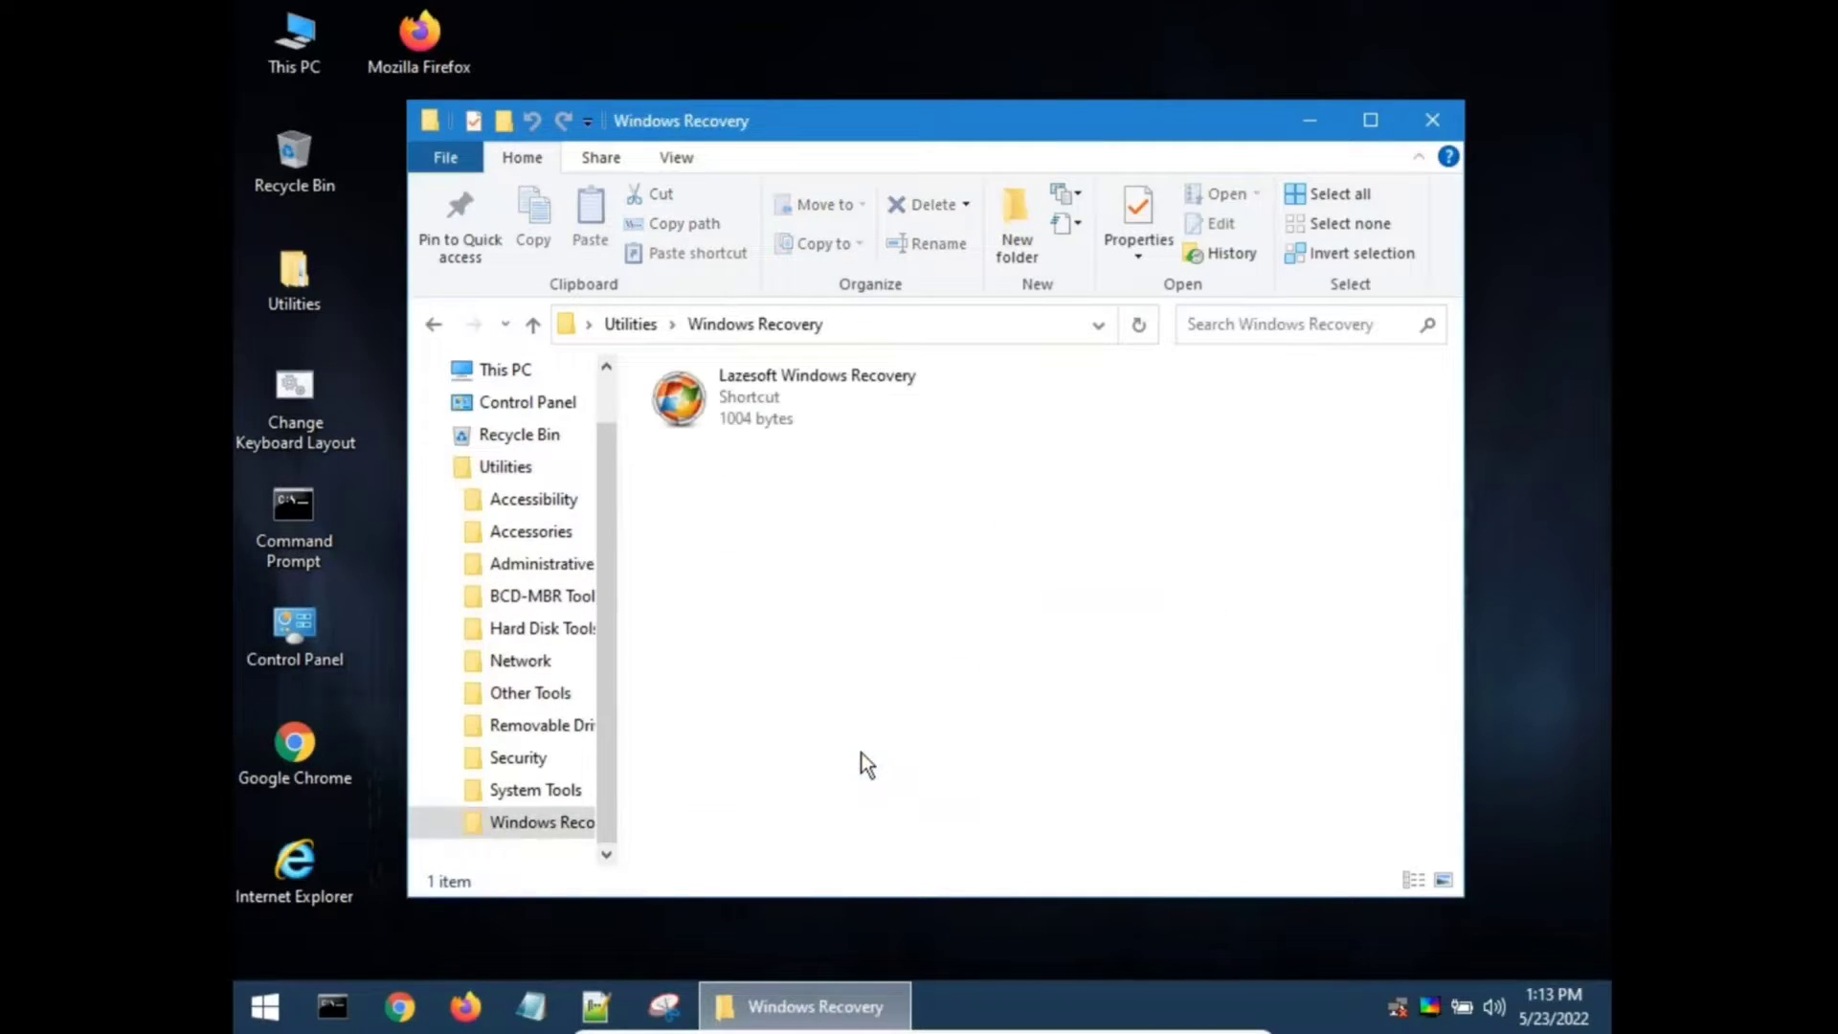
pyautogui.click(432, 324)
# Step: Launch Rufus from the Removable Drive Tools folder to view its options, and close it
pyautogui.click(1135, 647)
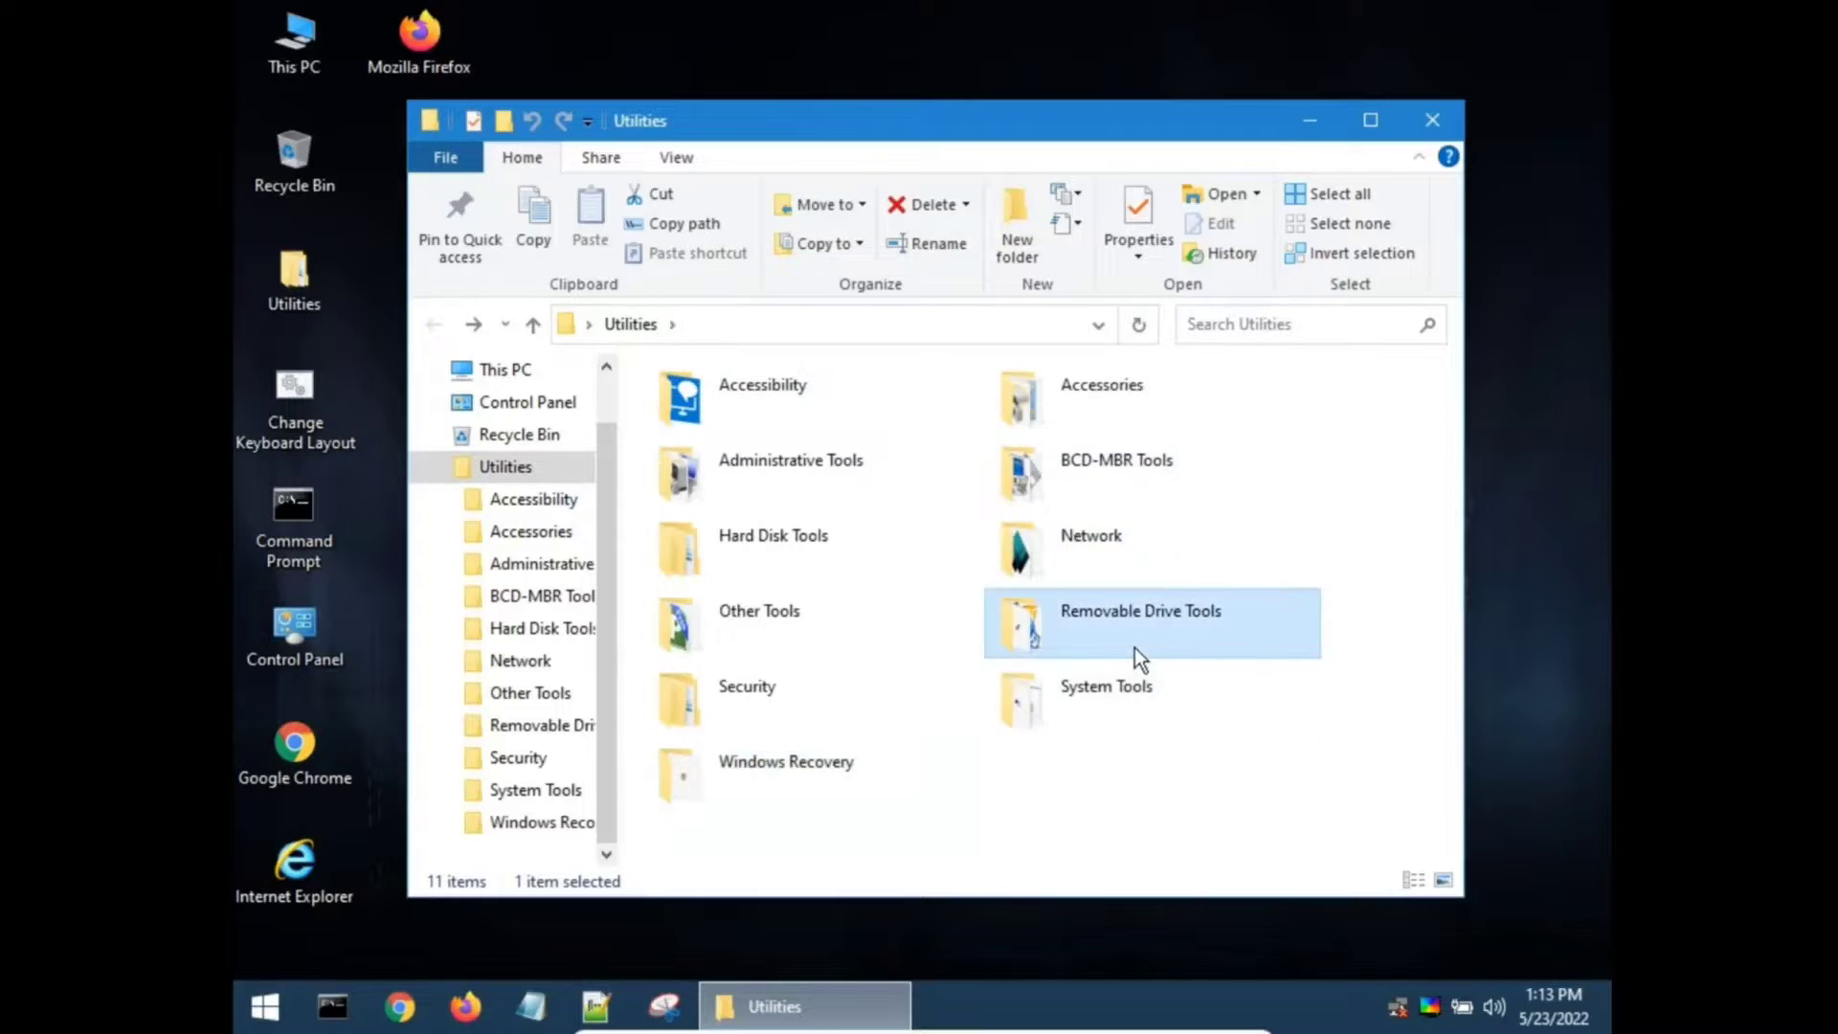
pyautogui.doubleClick(1110, 640)
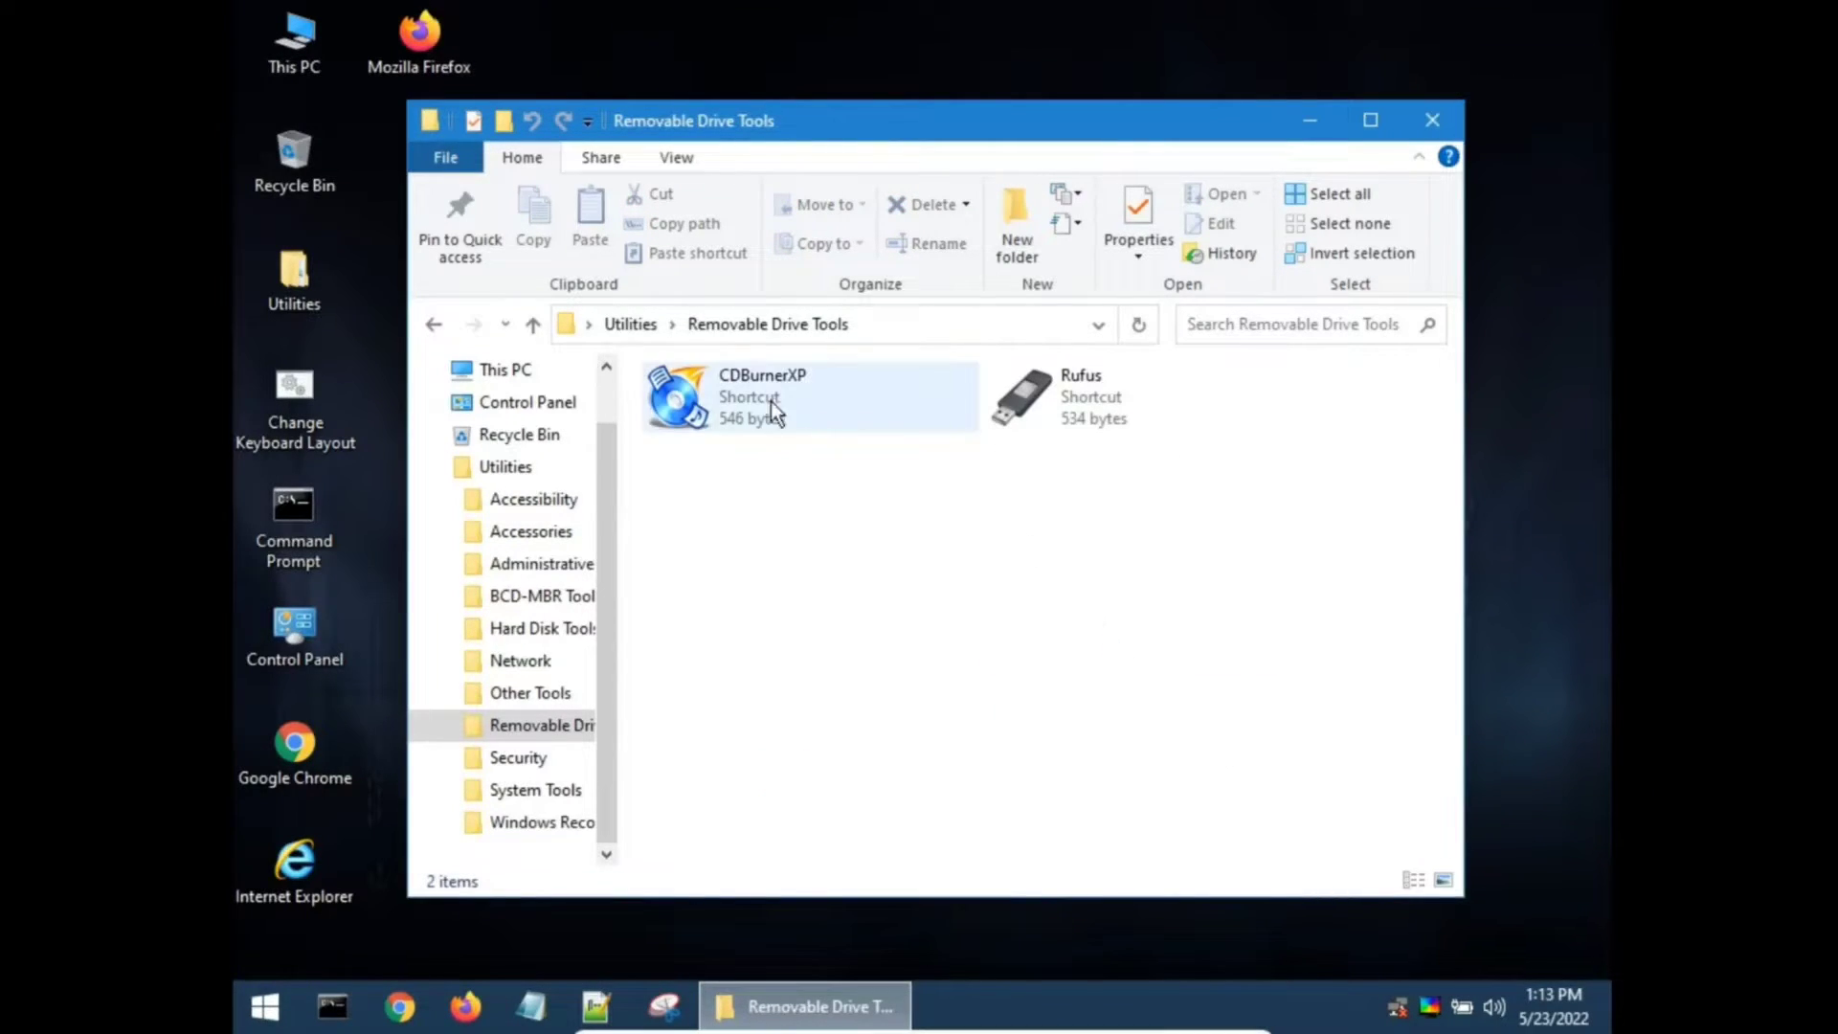
pyautogui.doubleClick(1163, 404)
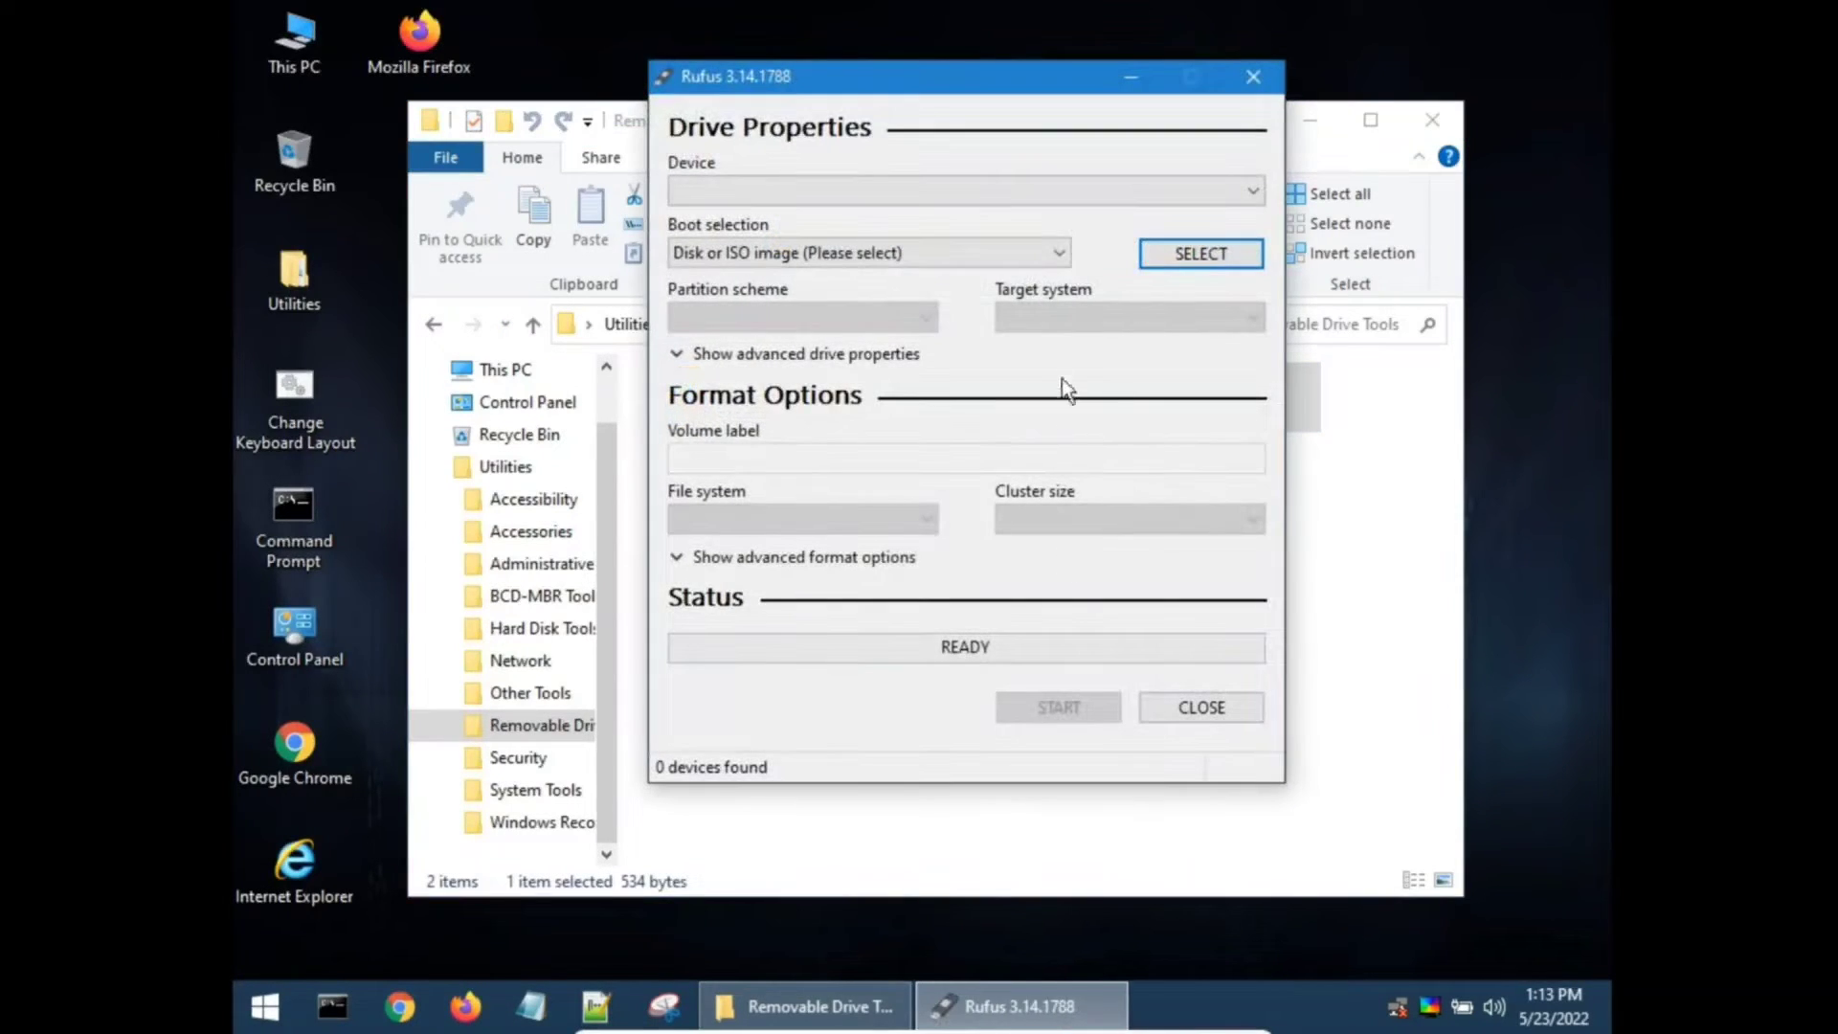
pyautogui.click(1279, 65)
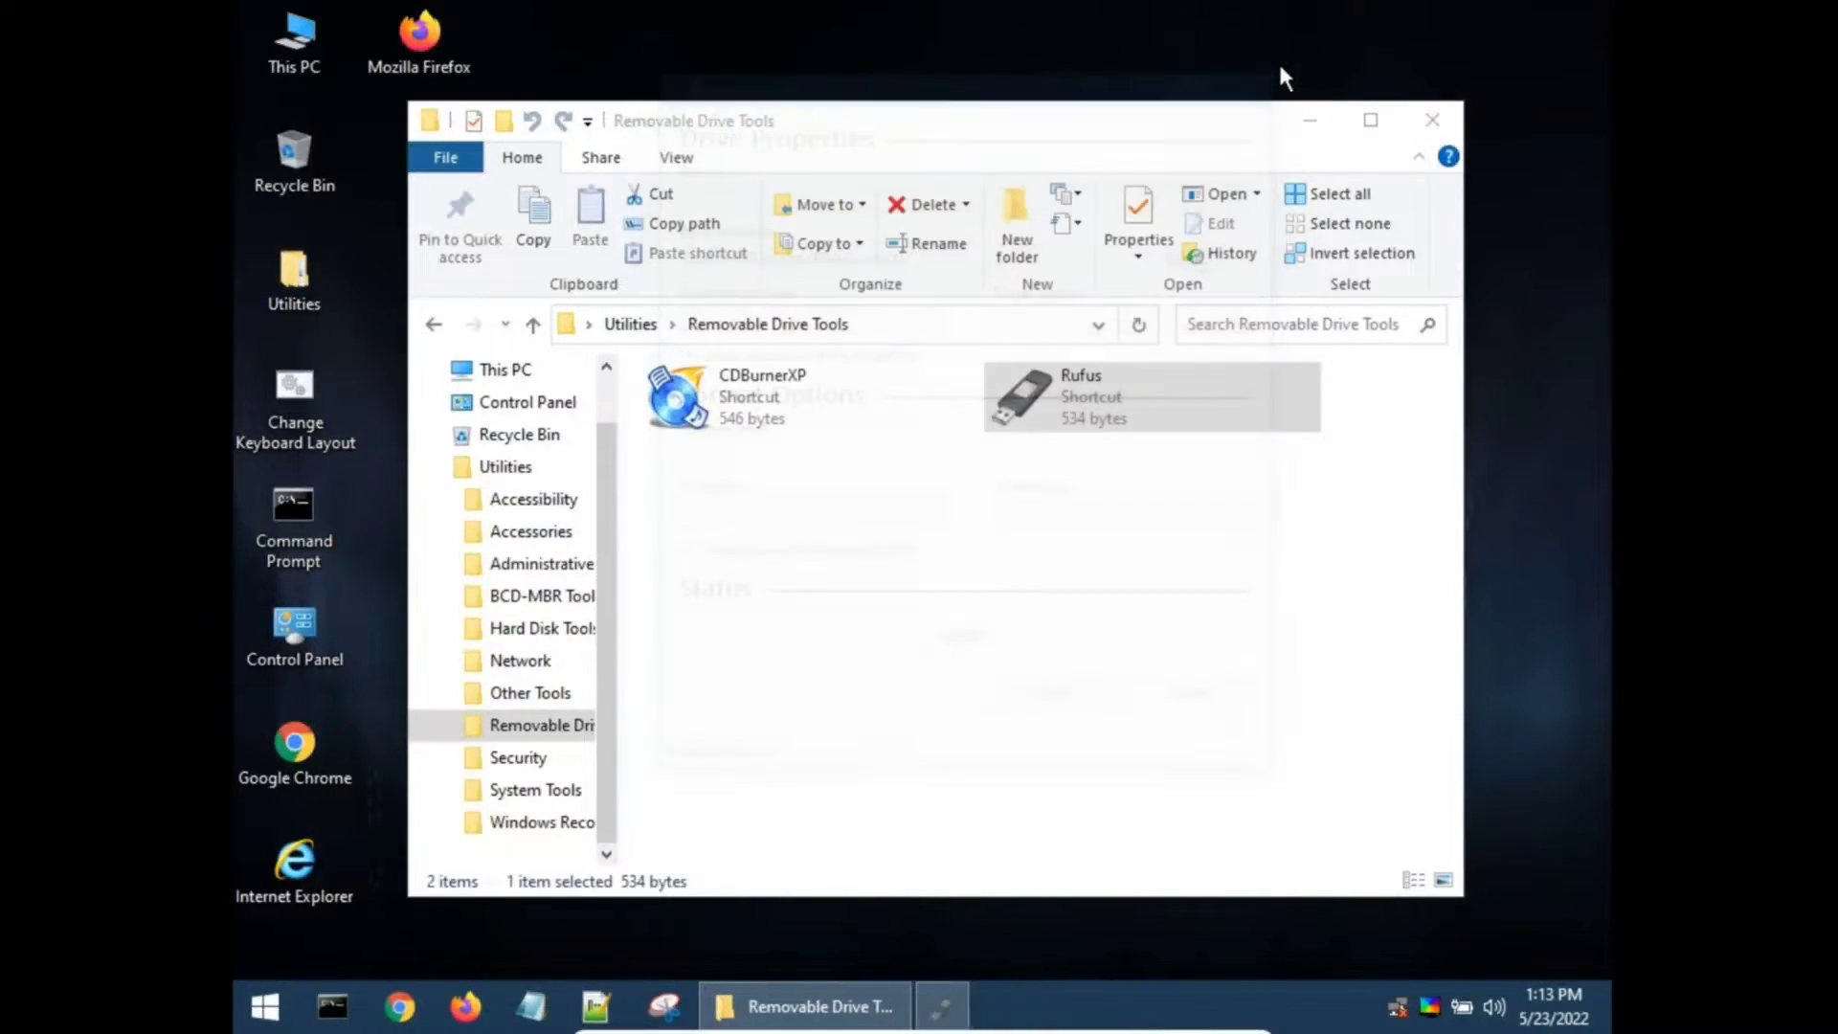
# Step: Go back to Utilities and examine the boot tools in the BCD-MBR Tools folder
pyautogui.click(435, 325)
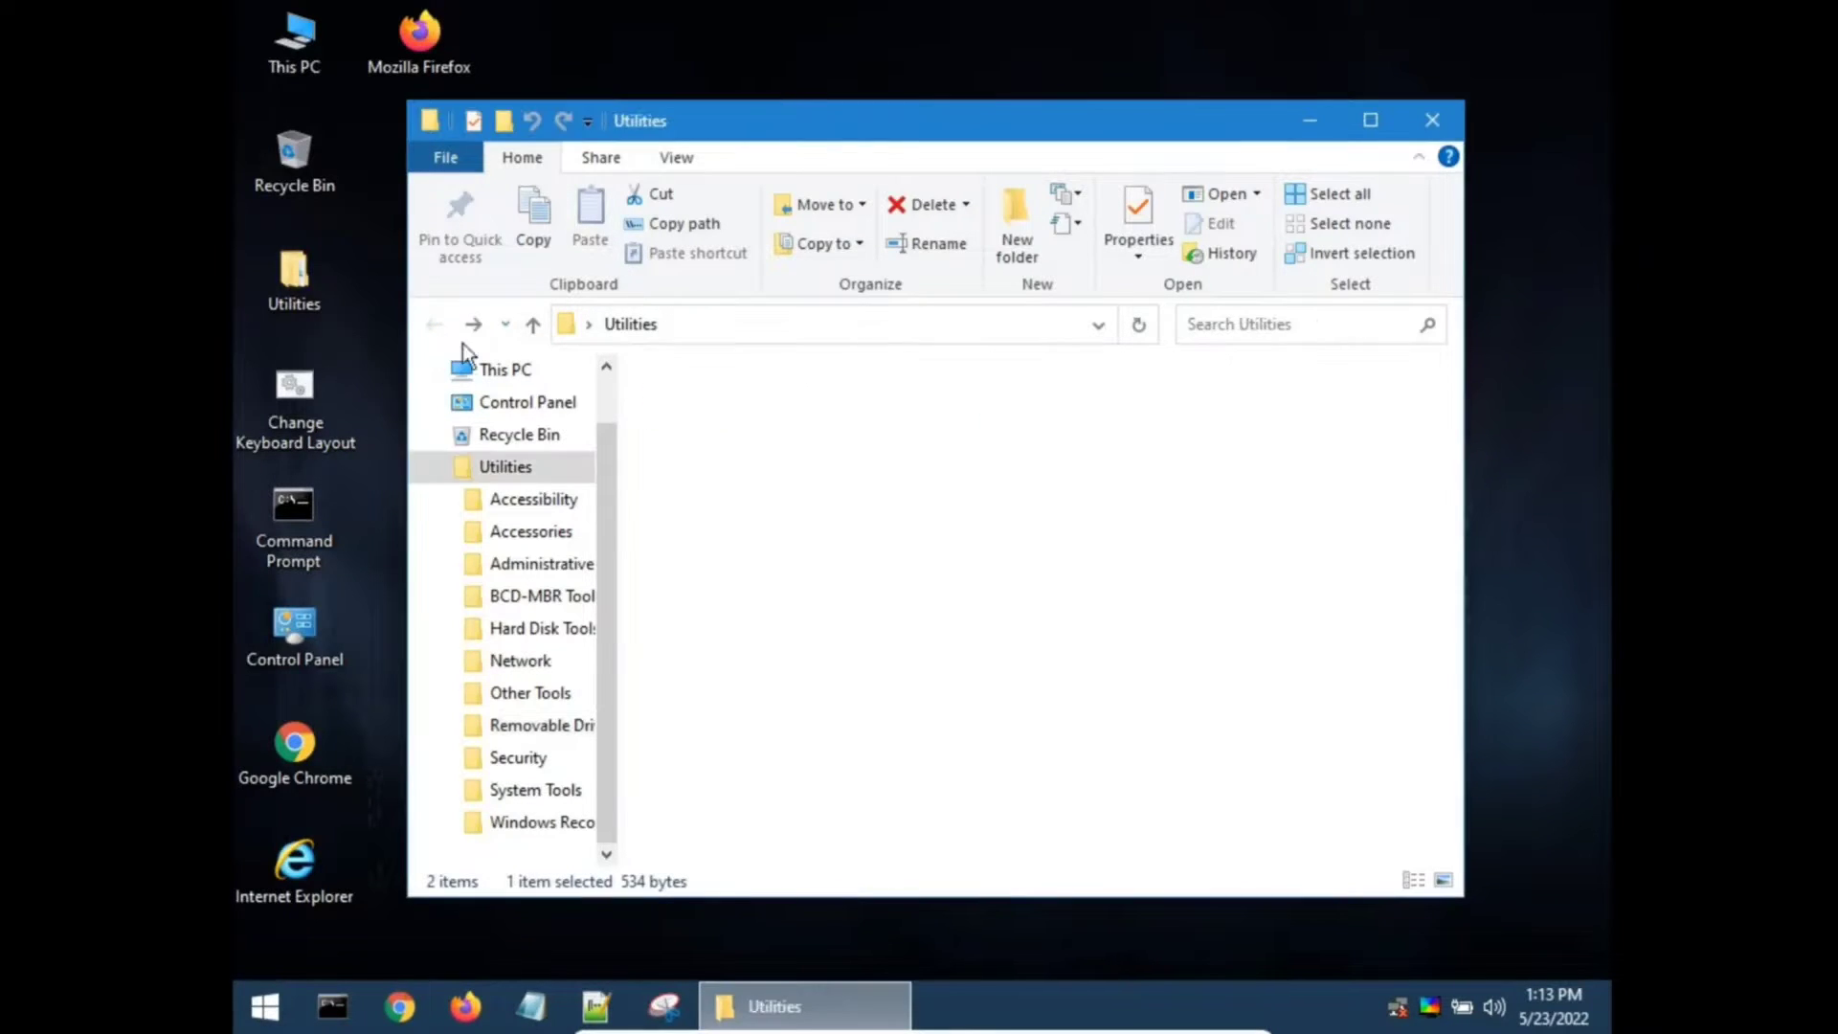
pyautogui.doubleClick(1084, 480)
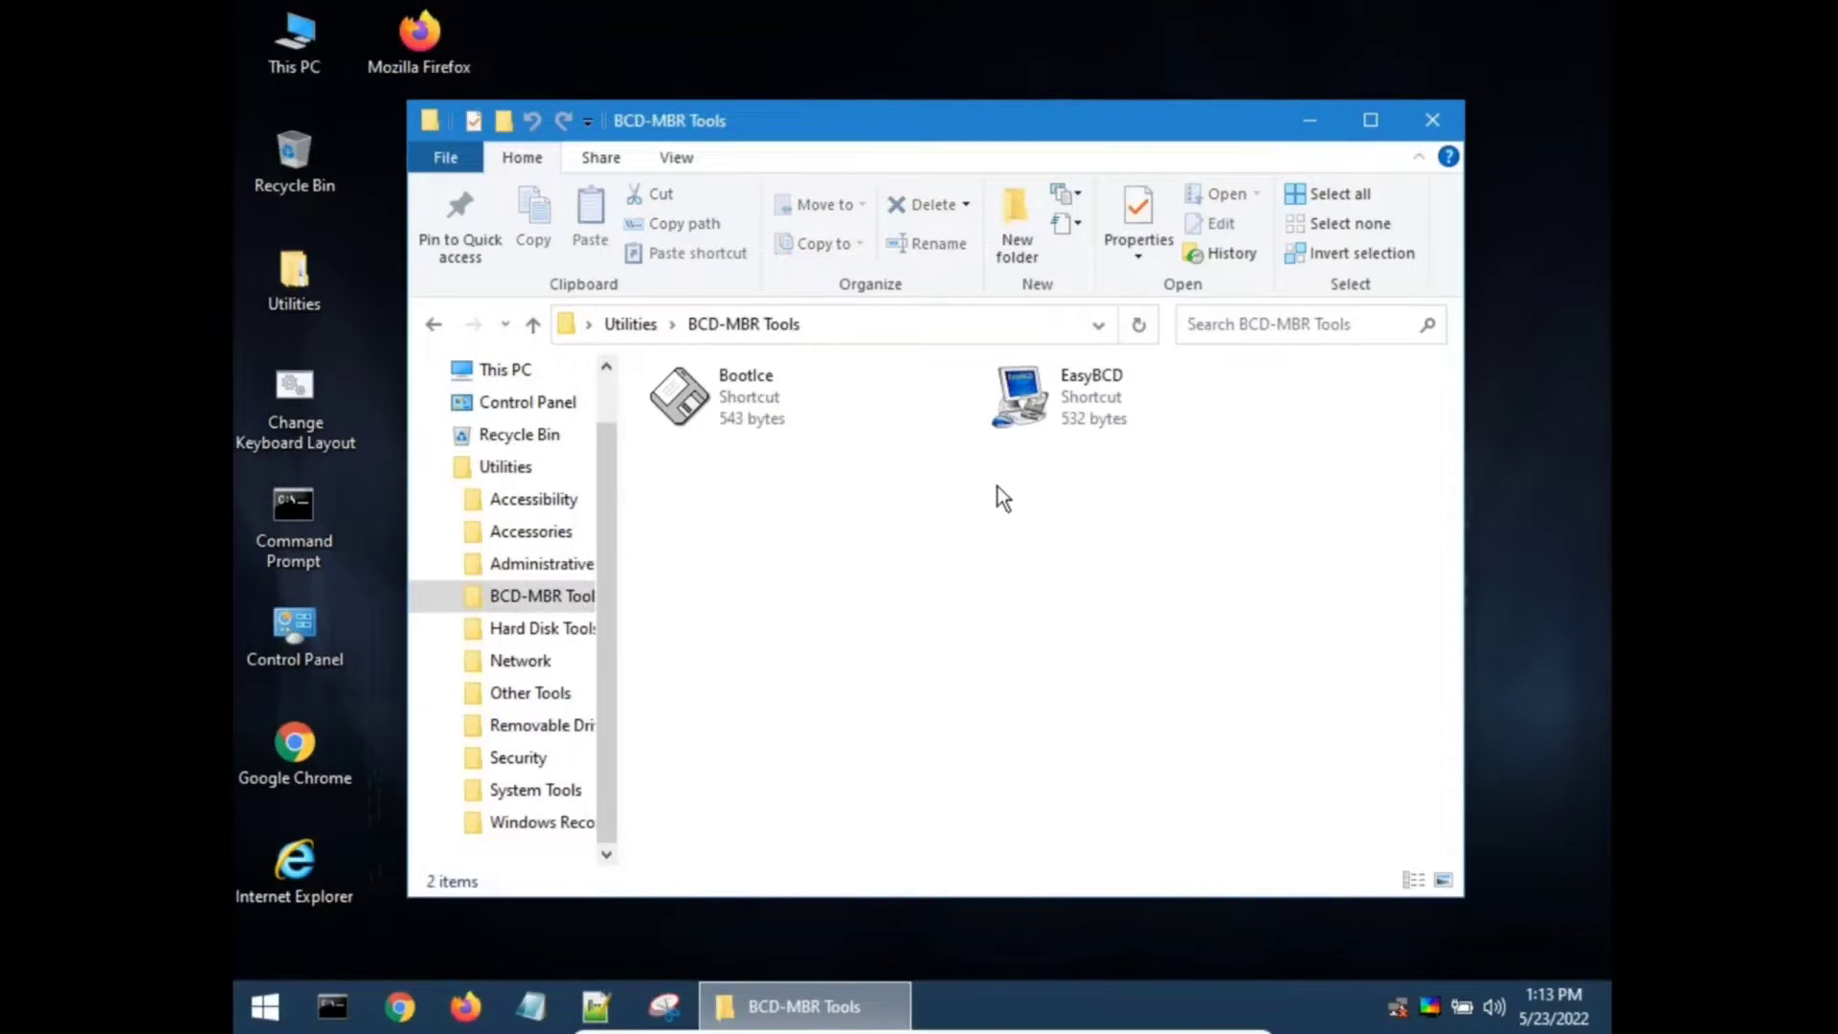
pyautogui.click(434, 325)
# Step: Reopen the Accessories folder, launch Paint to view its blank canvas, and close it
pyautogui.doubleClick(1084, 405)
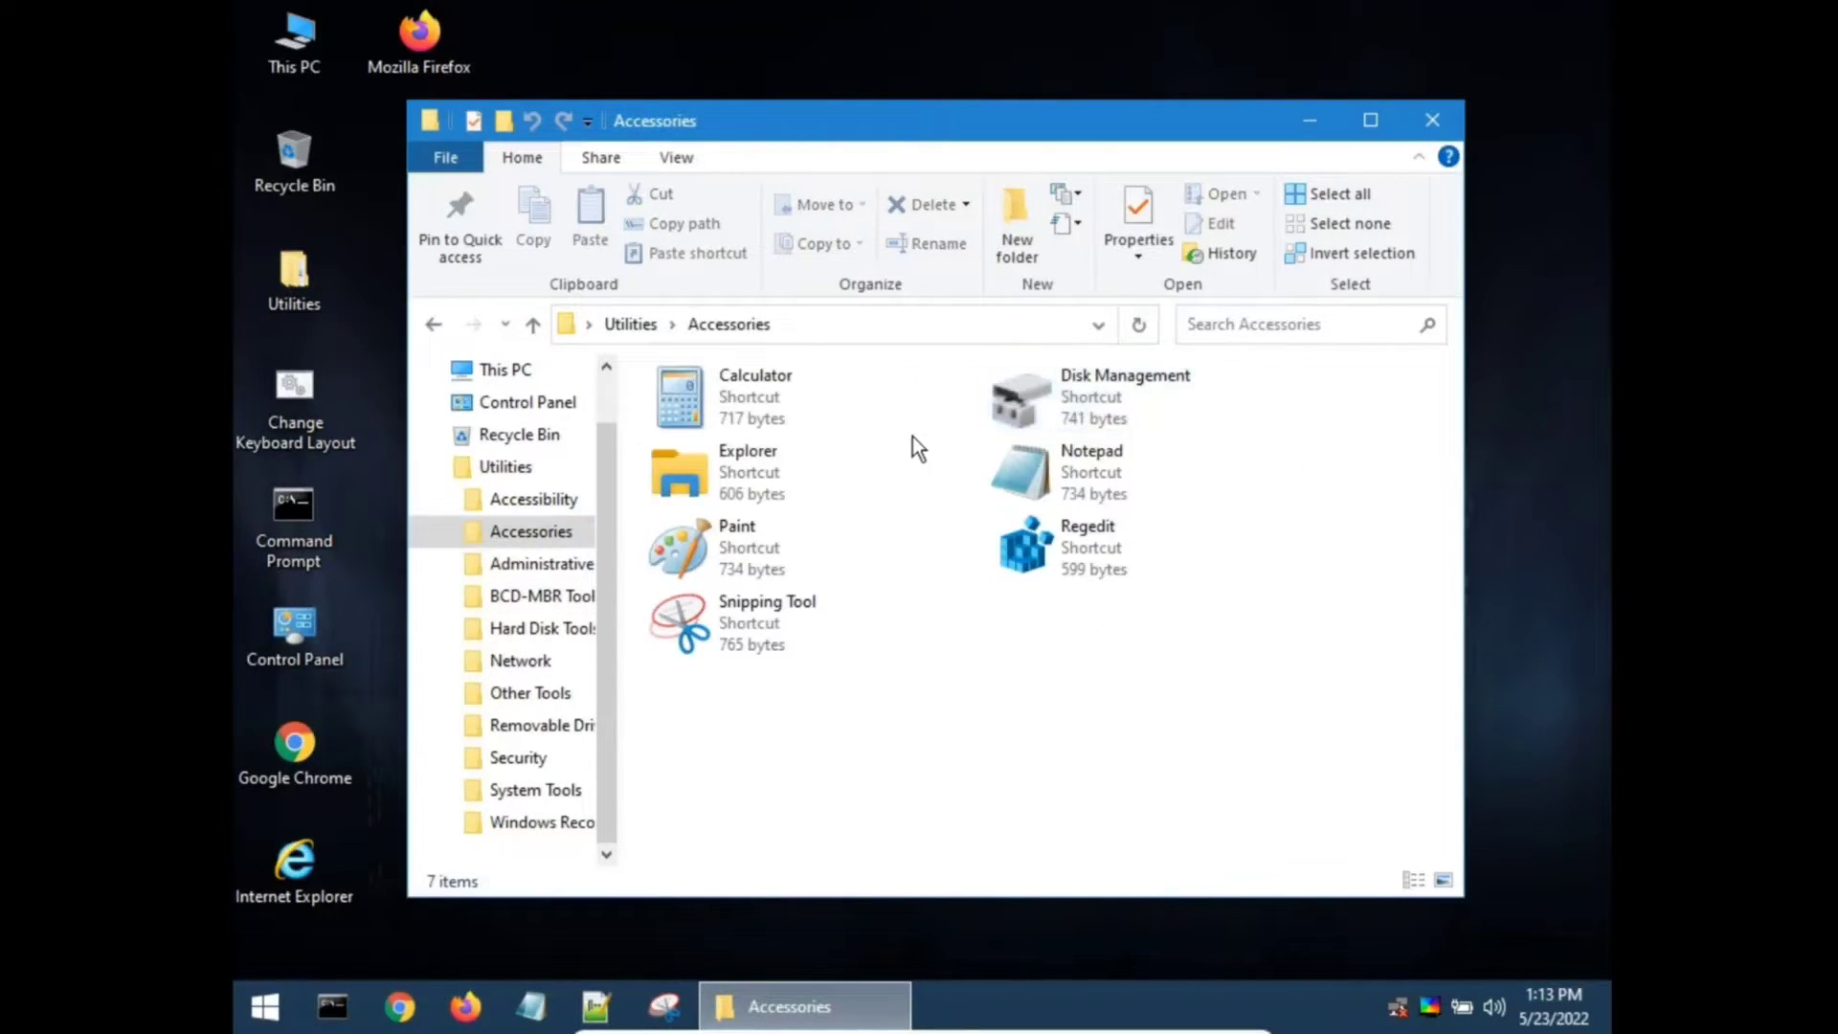
pyautogui.doubleClick(834, 559)
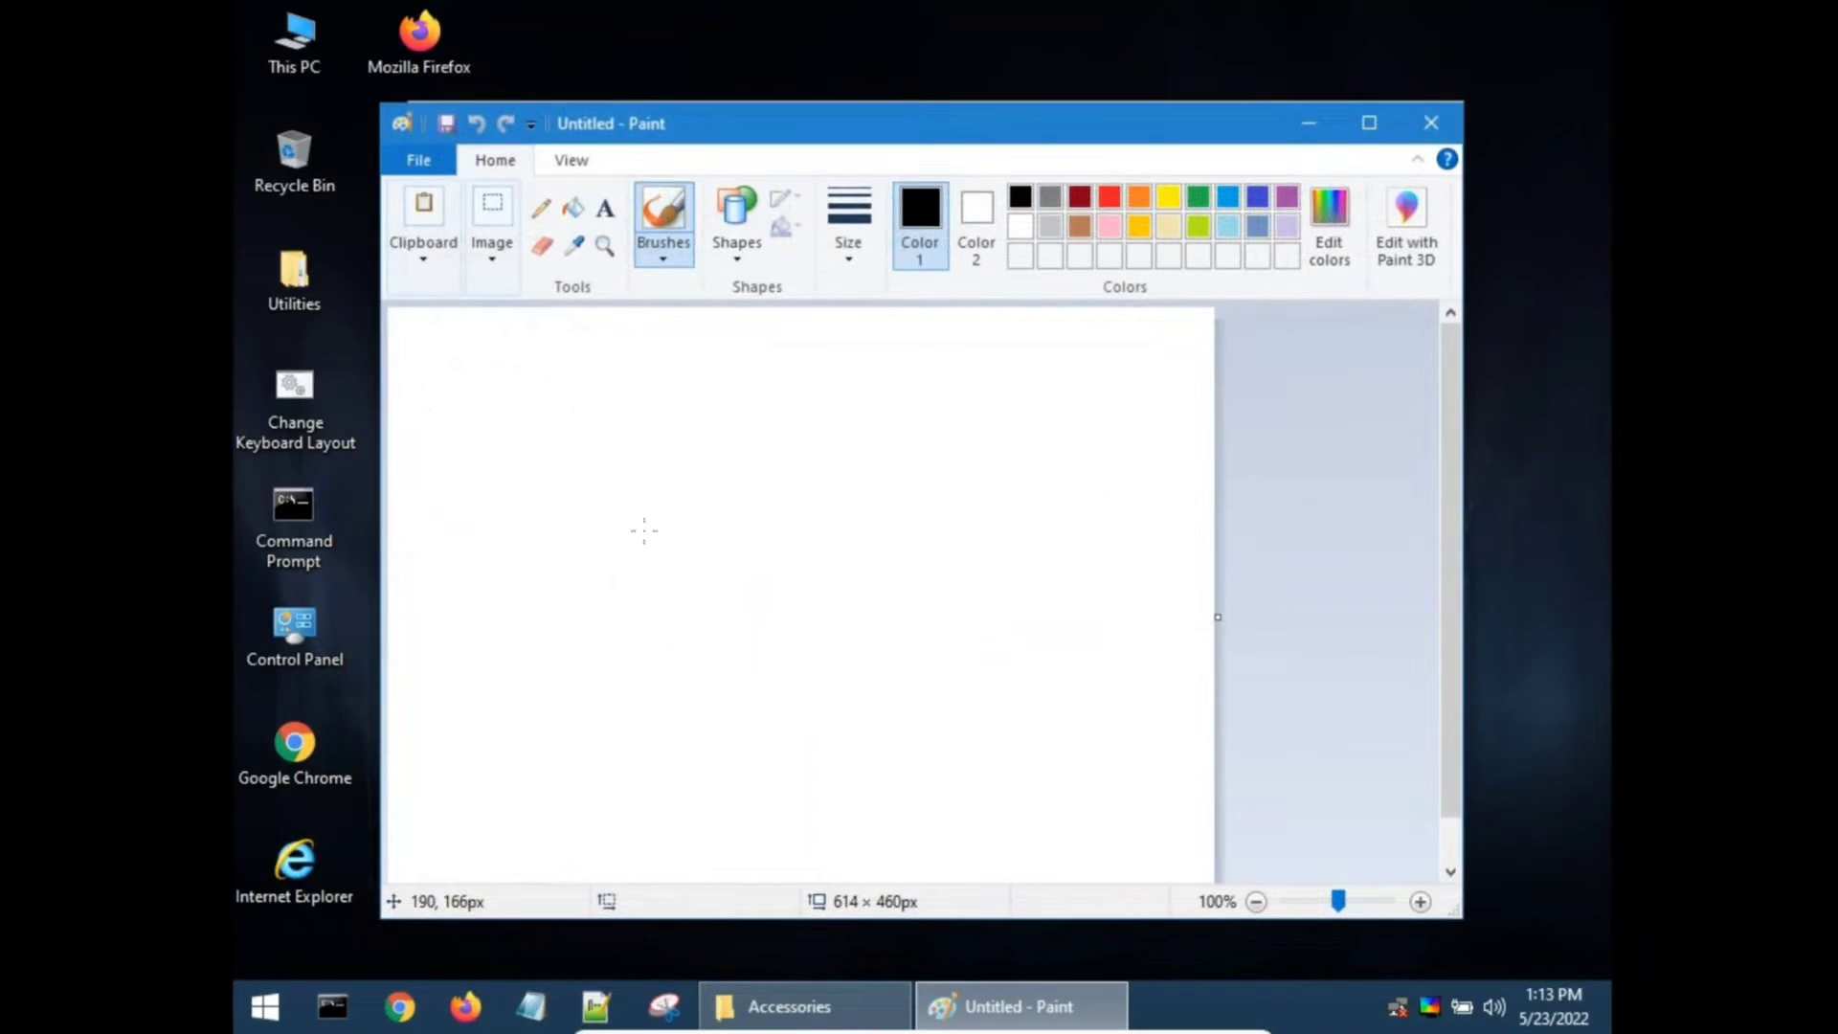
pyautogui.click(1426, 124)
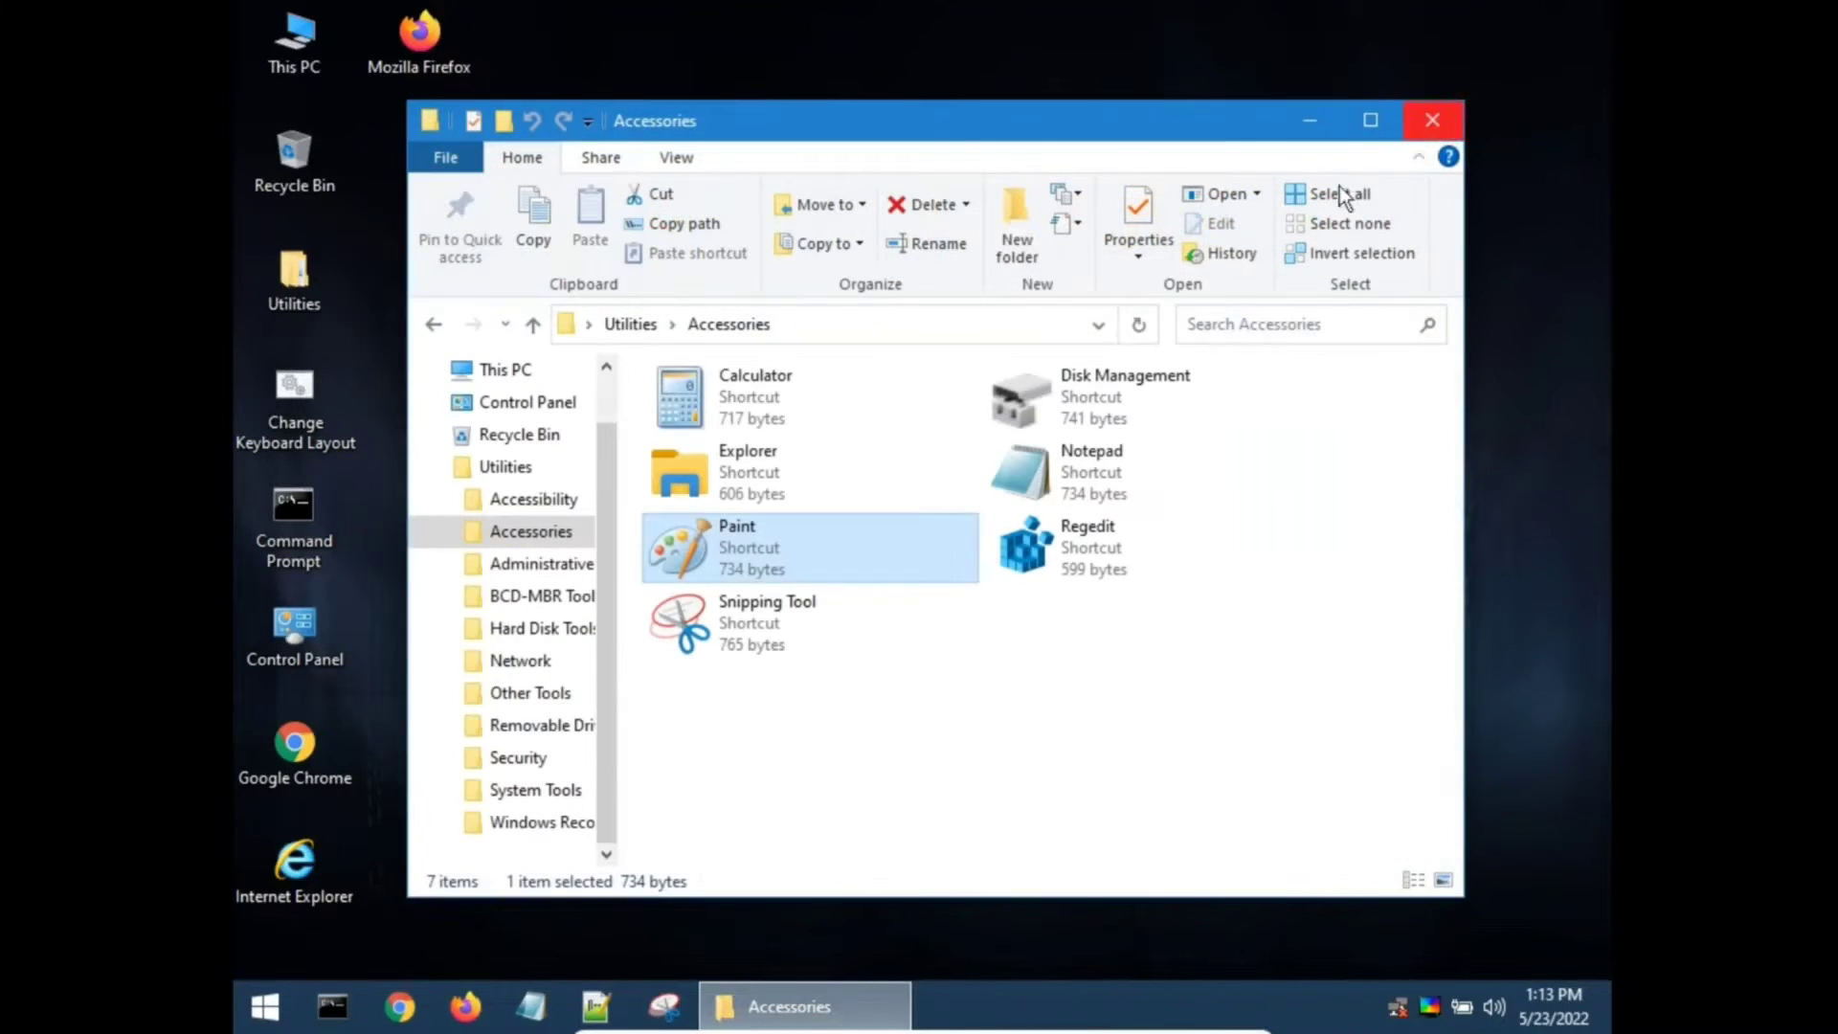
# Step: Go back to Utilities and examine the Antivirus, Passwords and KeyFinders subfolders of the Security folder, returning to Utilities
pyautogui.click(440, 318)
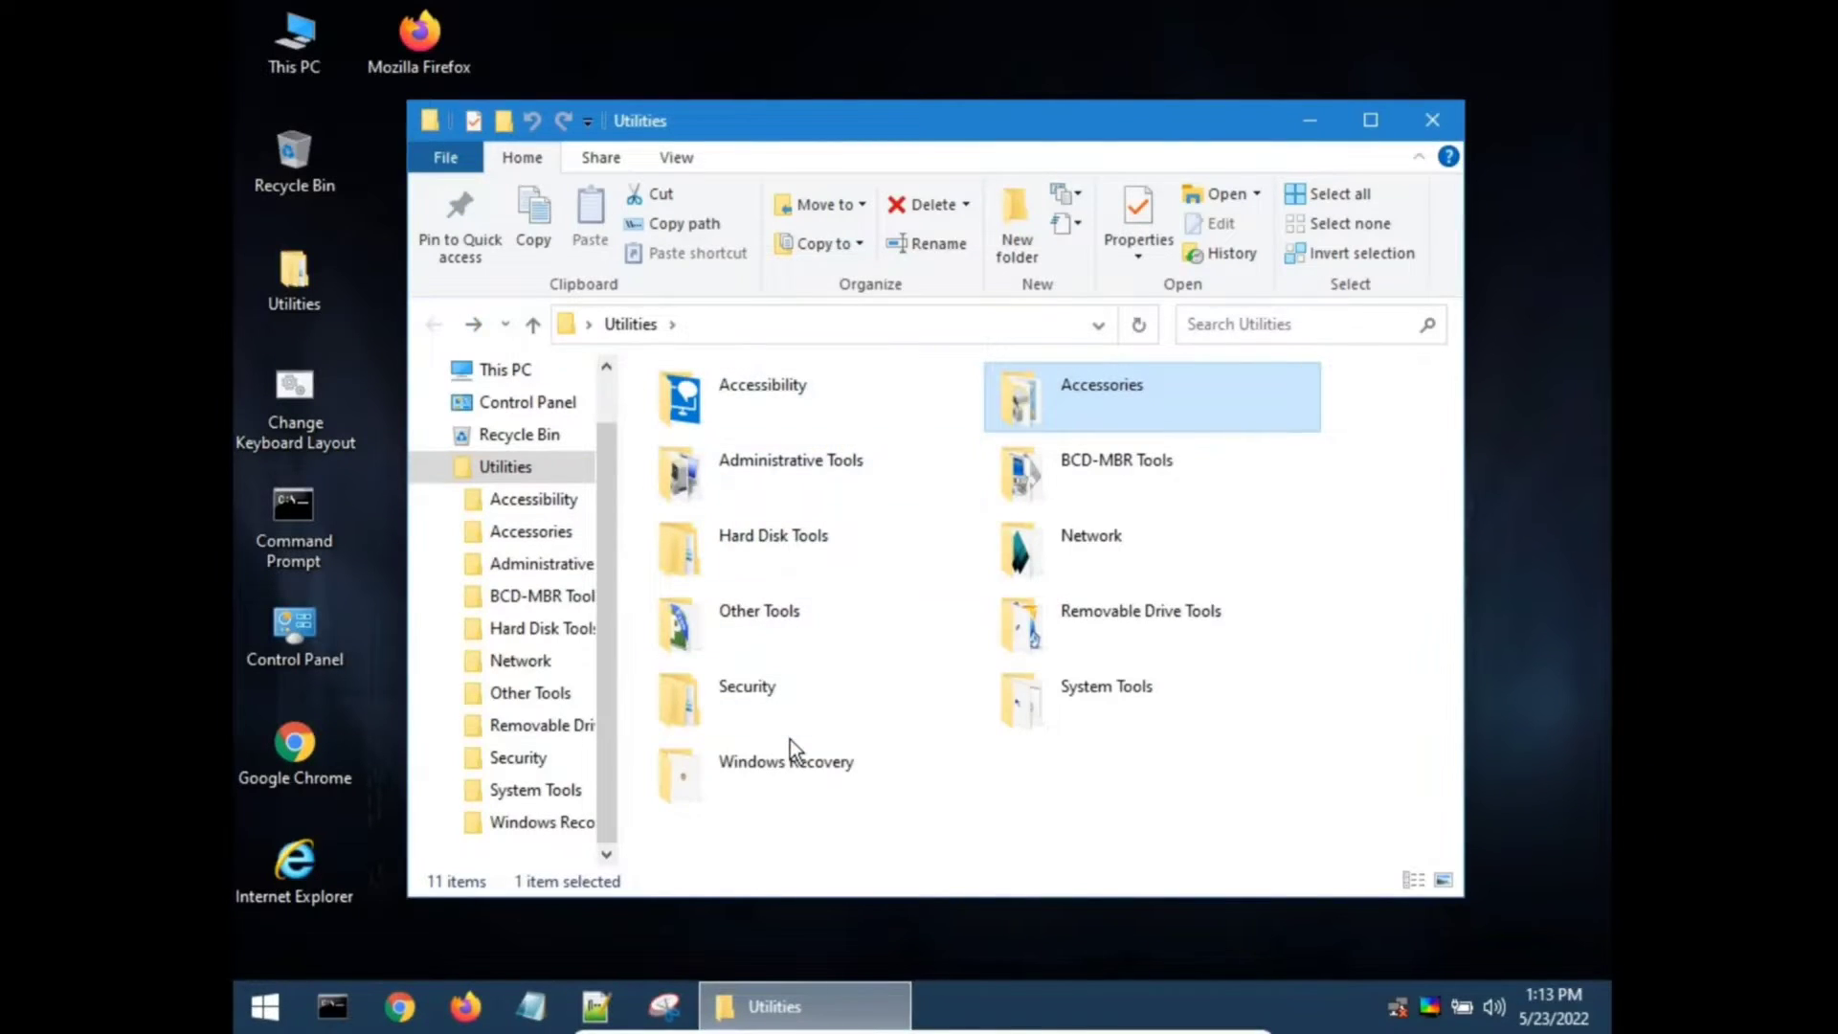
pyautogui.click(793, 745)
pyautogui.doubleClick(798, 706)
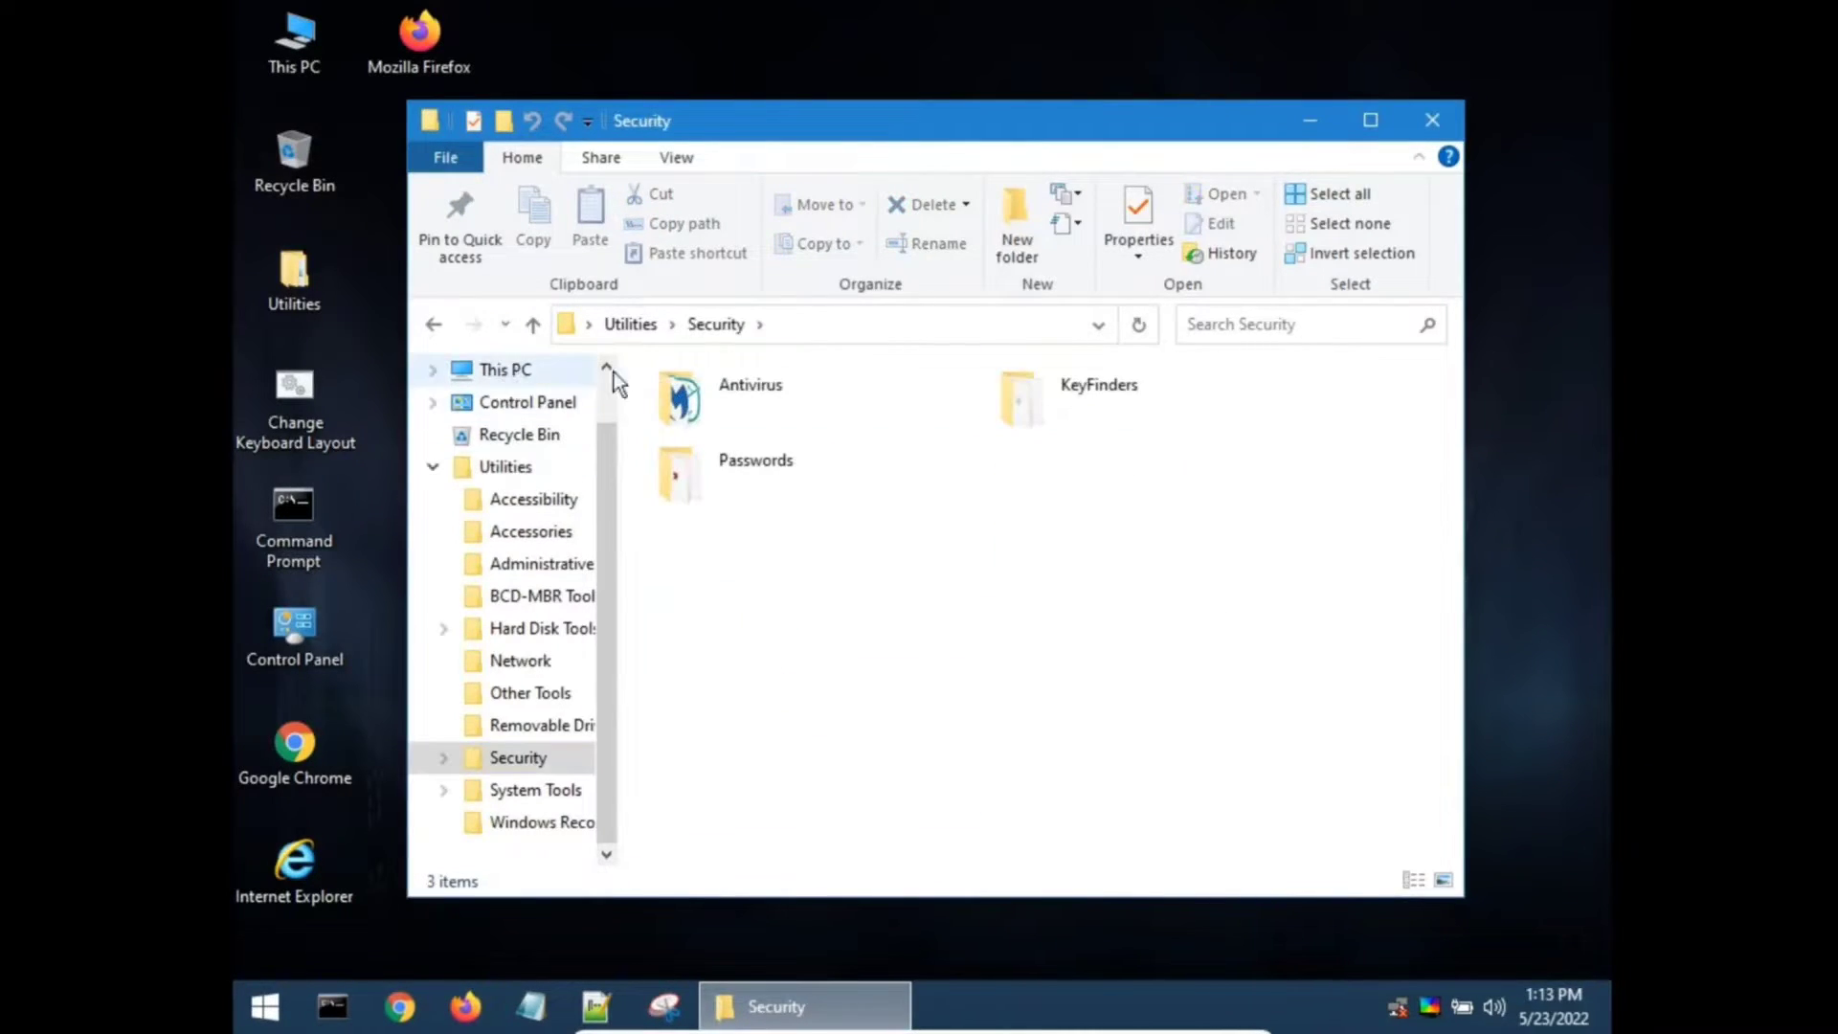
pyautogui.doubleClick(697, 370)
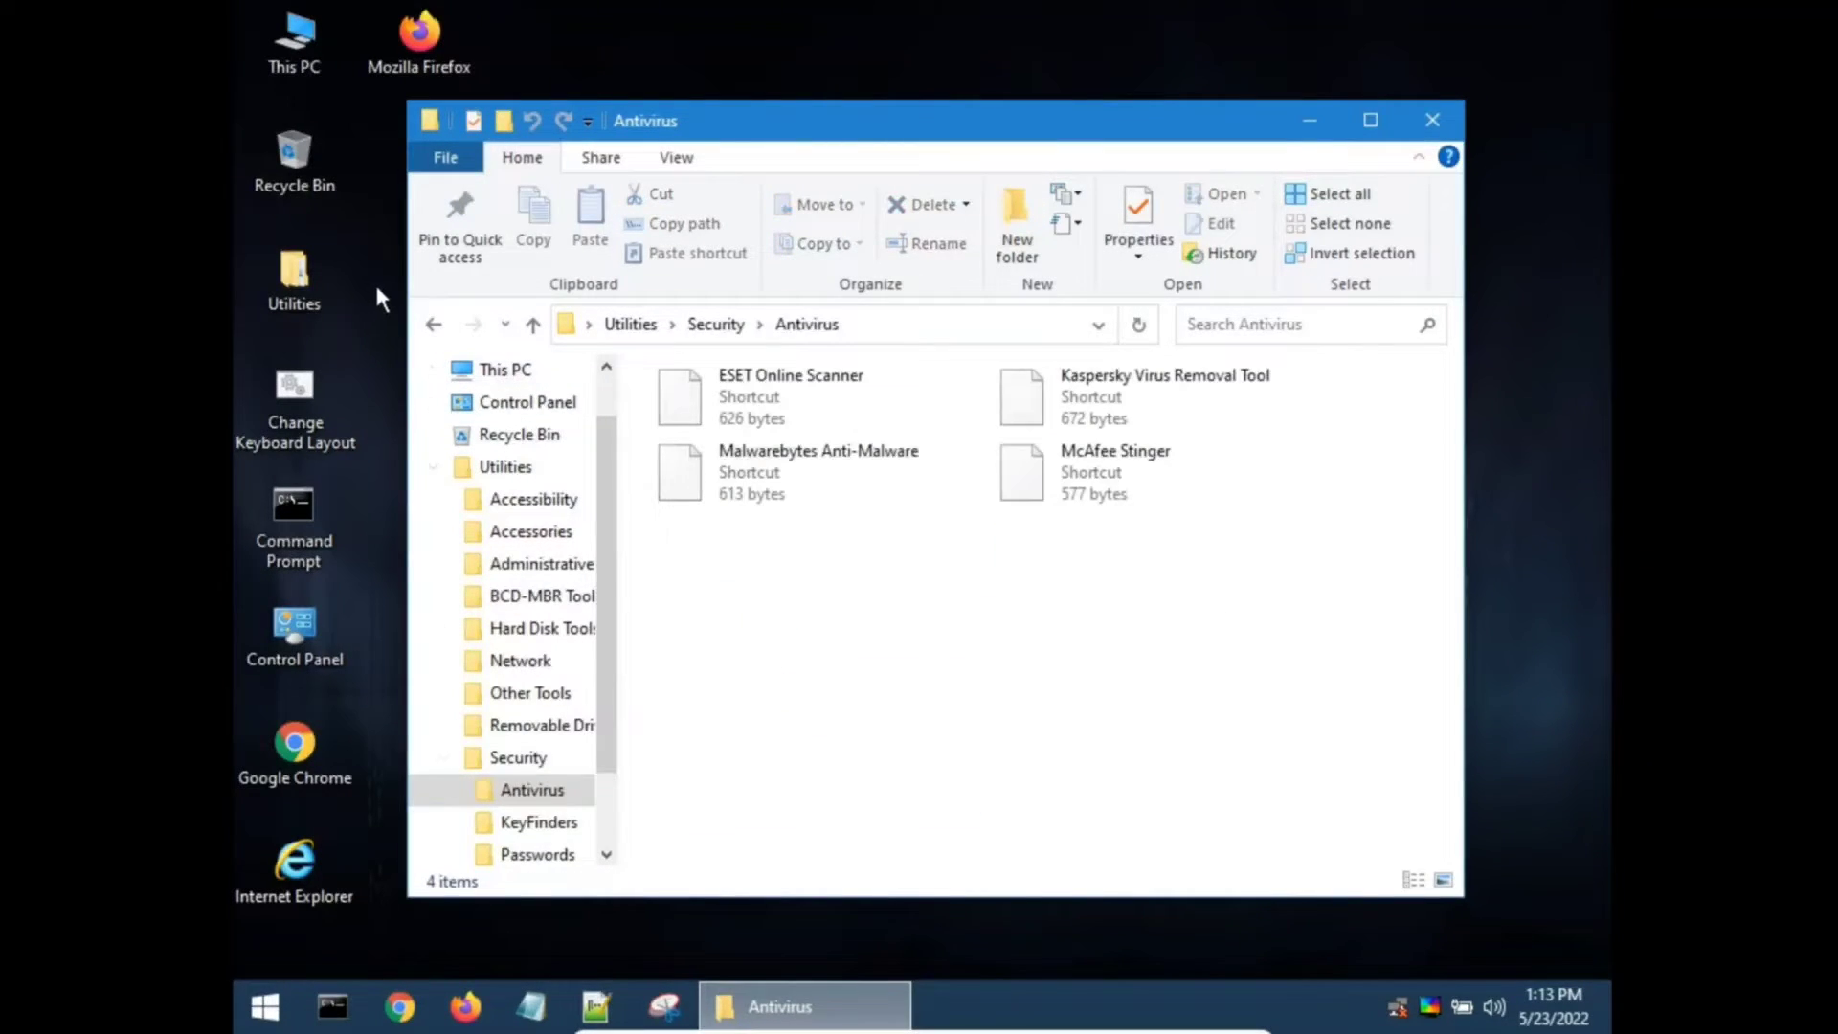
pyautogui.click(440, 328)
pyautogui.doubleClick(677, 485)
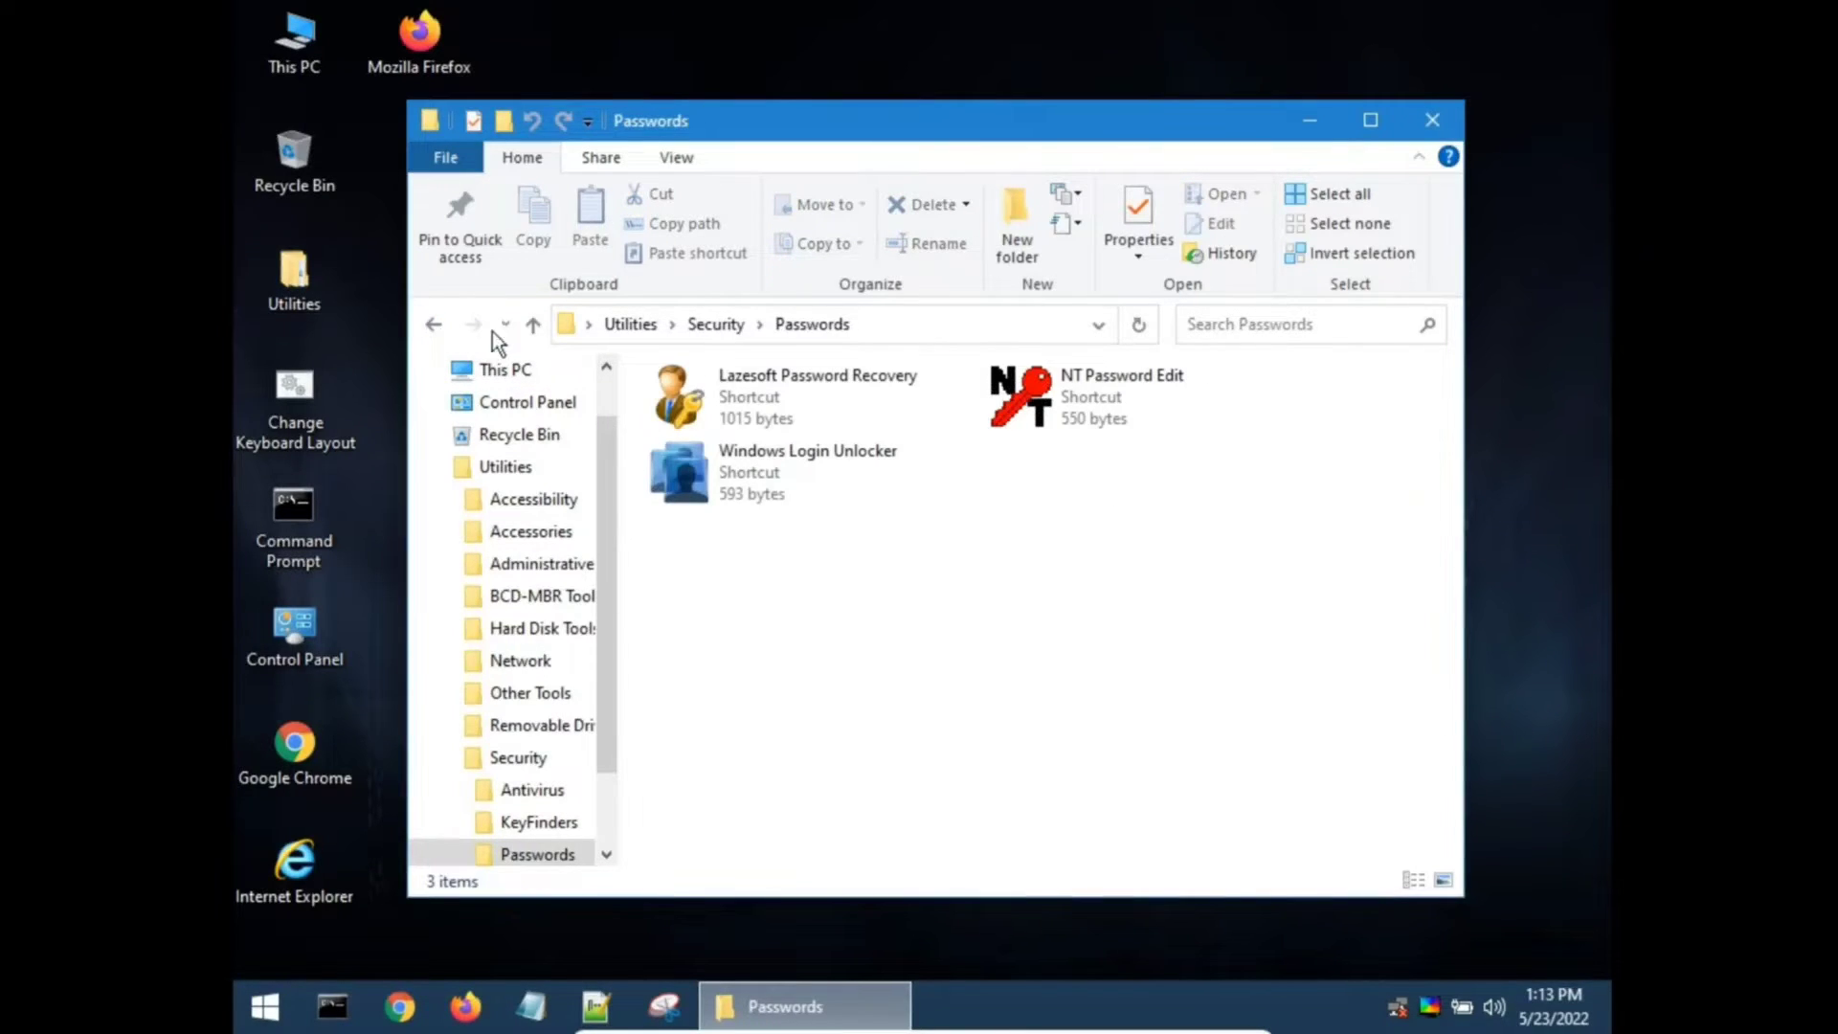
pyautogui.click(434, 325)
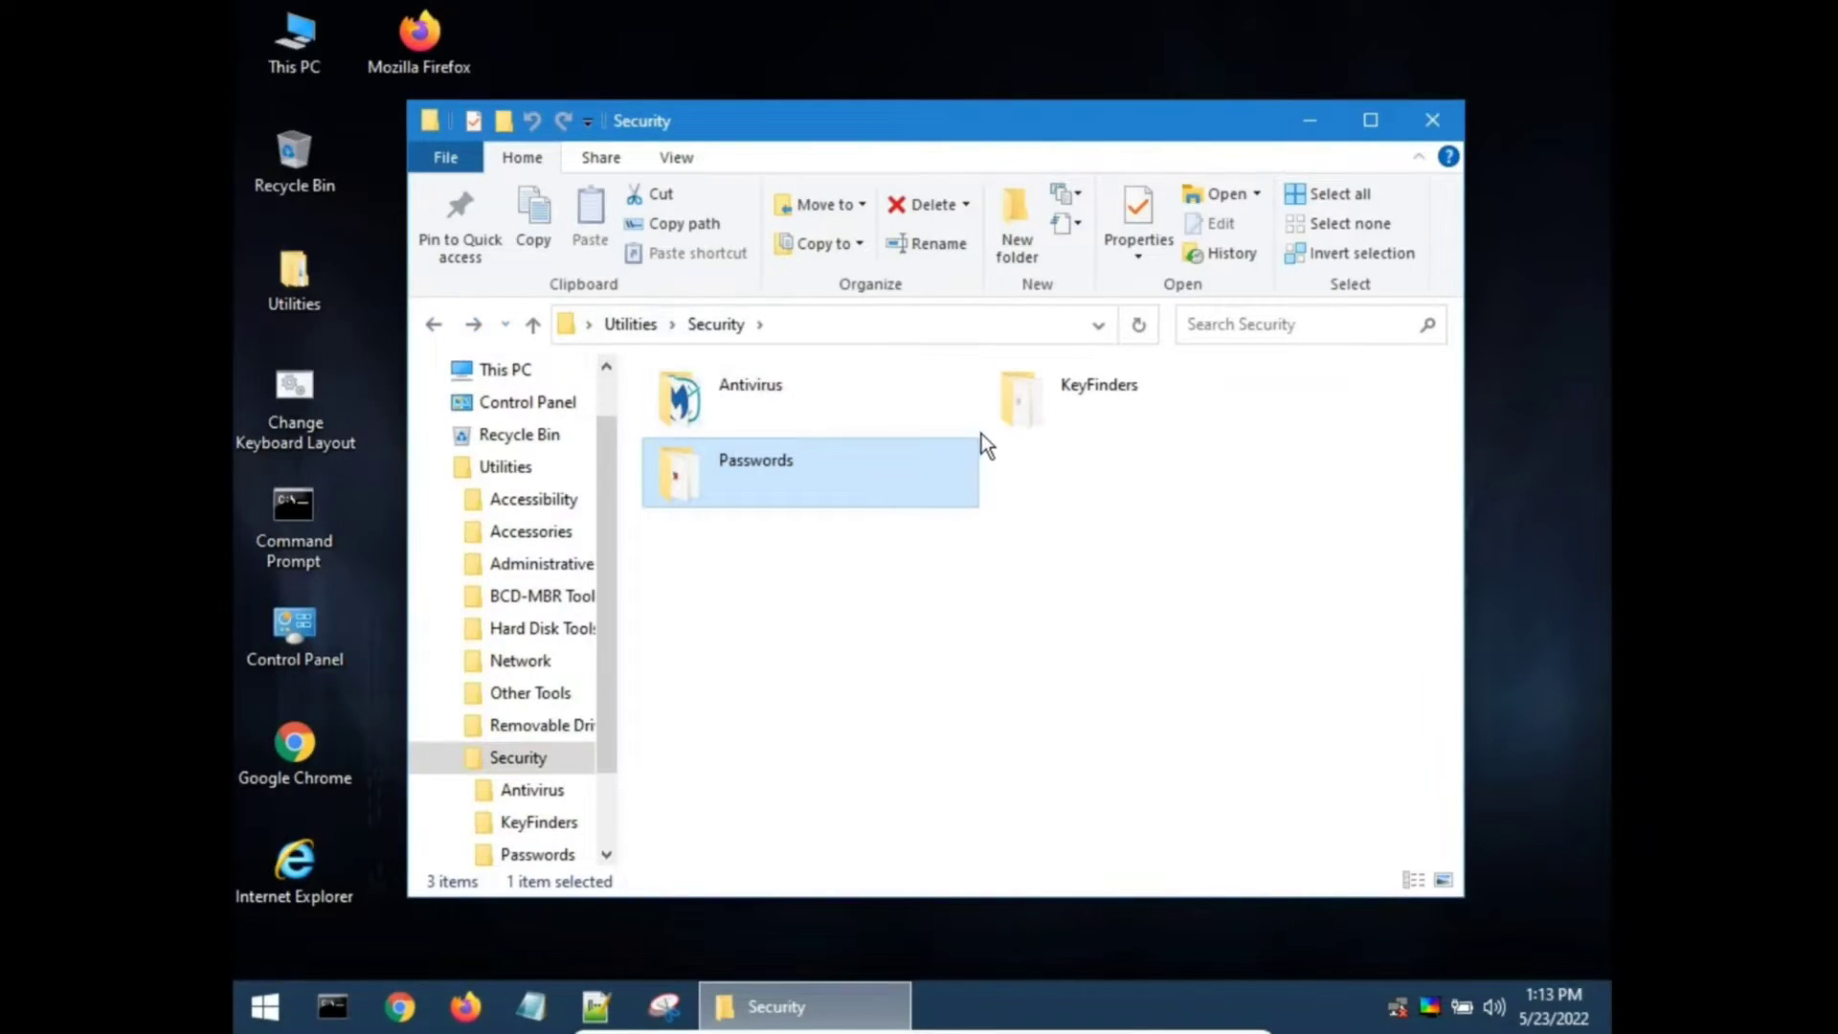
pyautogui.doubleClick(1064, 383)
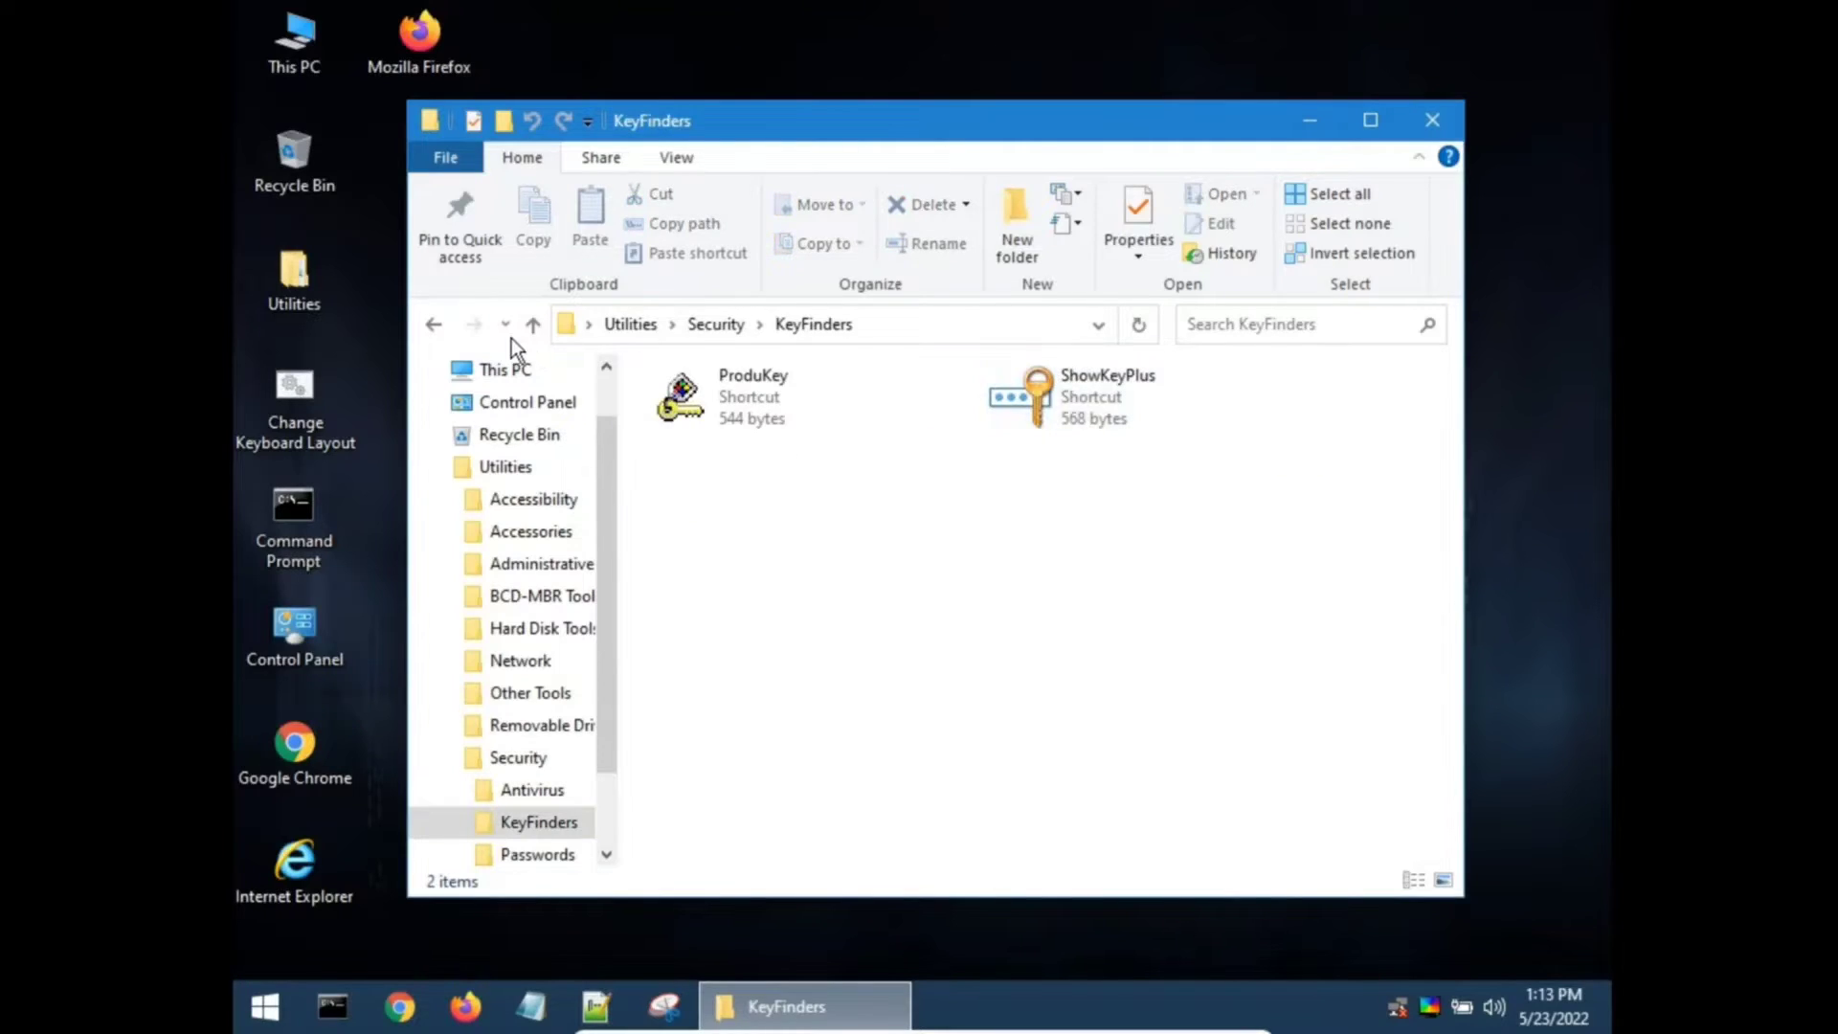
pyautogui.click(452, 322)
pyautogui.click(452, 322)
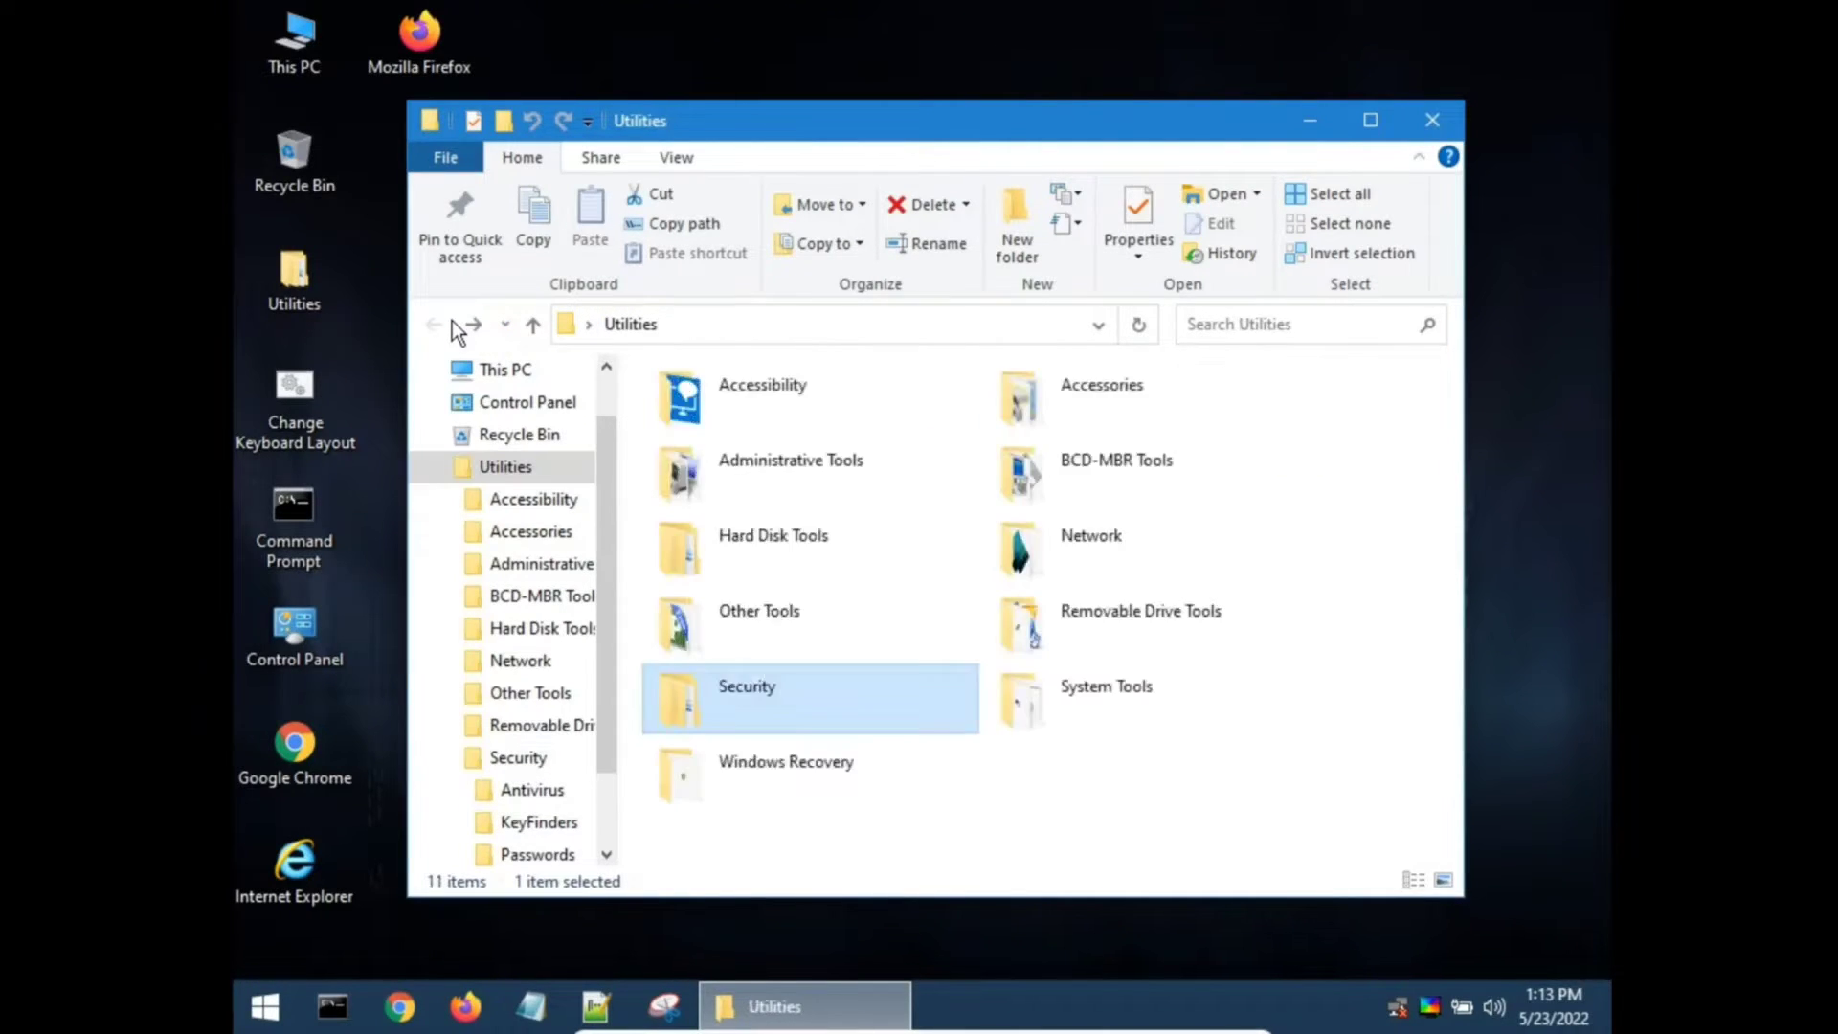
# Step: Examine the contents of the Network and Removable Drive Tools folders, returning to Utilities after each
pyautogui.doubleClick(1015, 527)
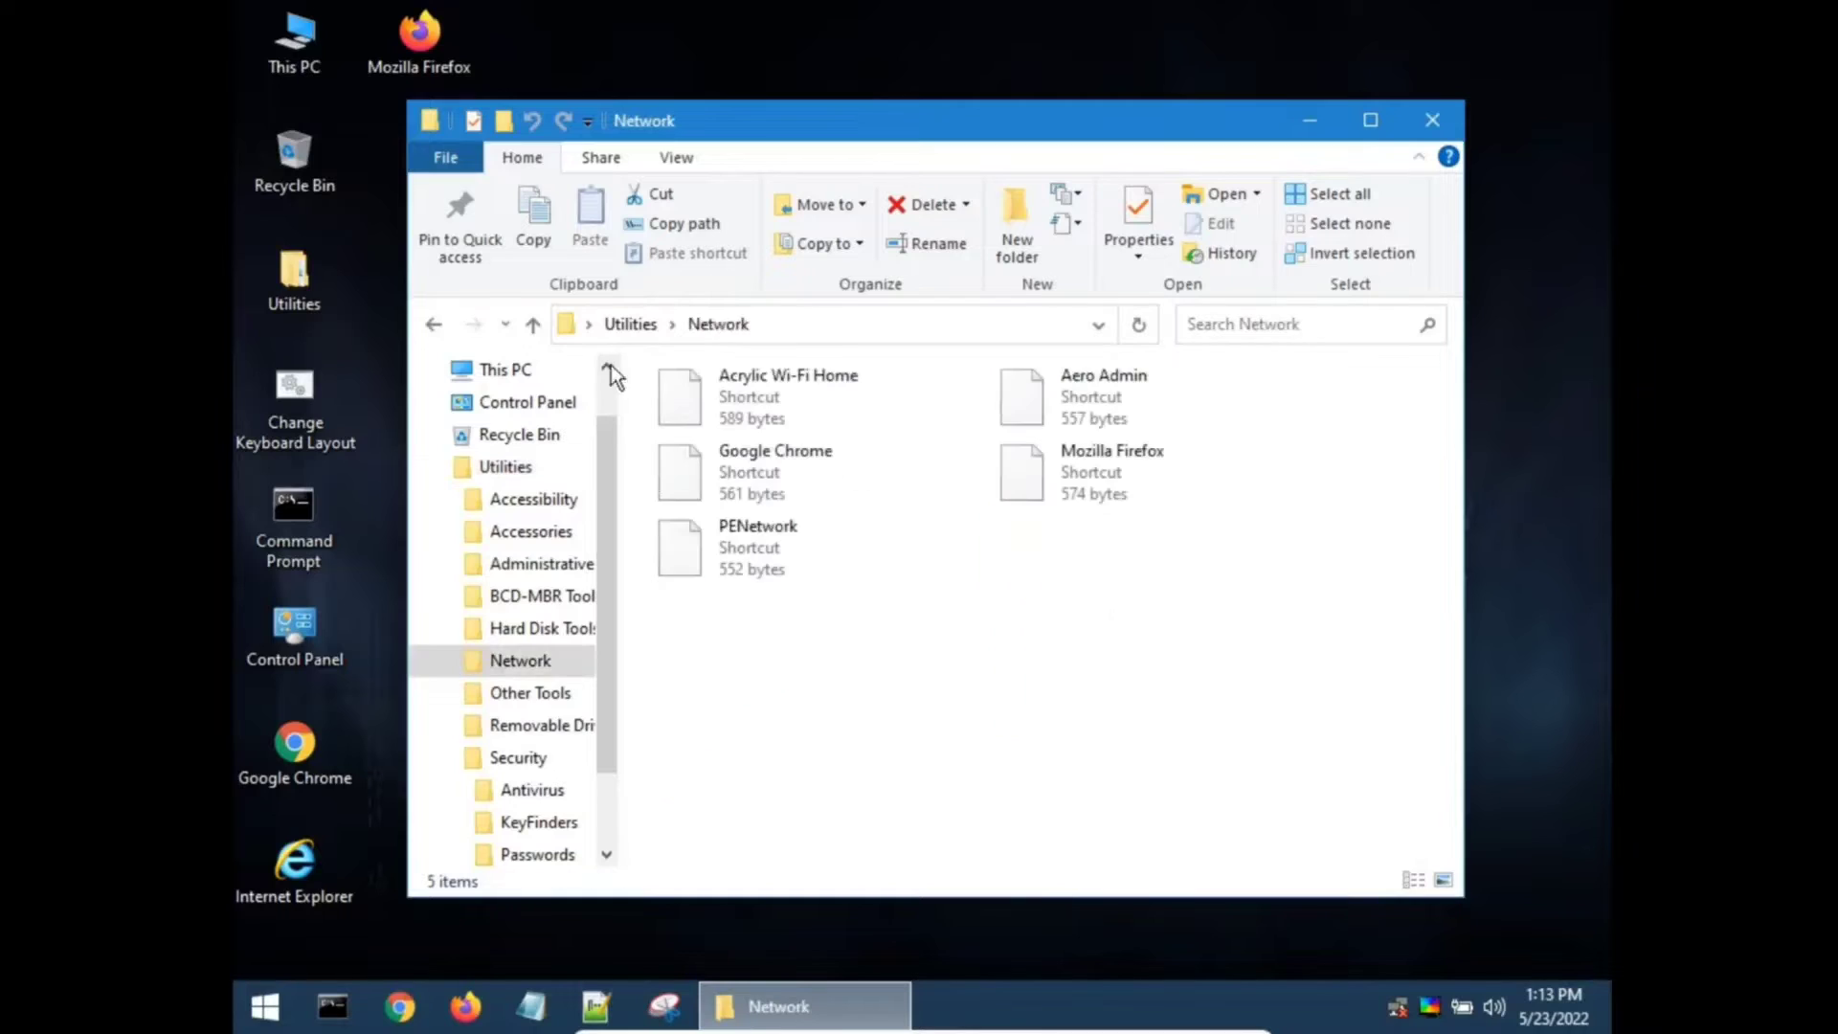
pyautogui.click(439, 315)
pyautogui.doubleClick(1250, 598)
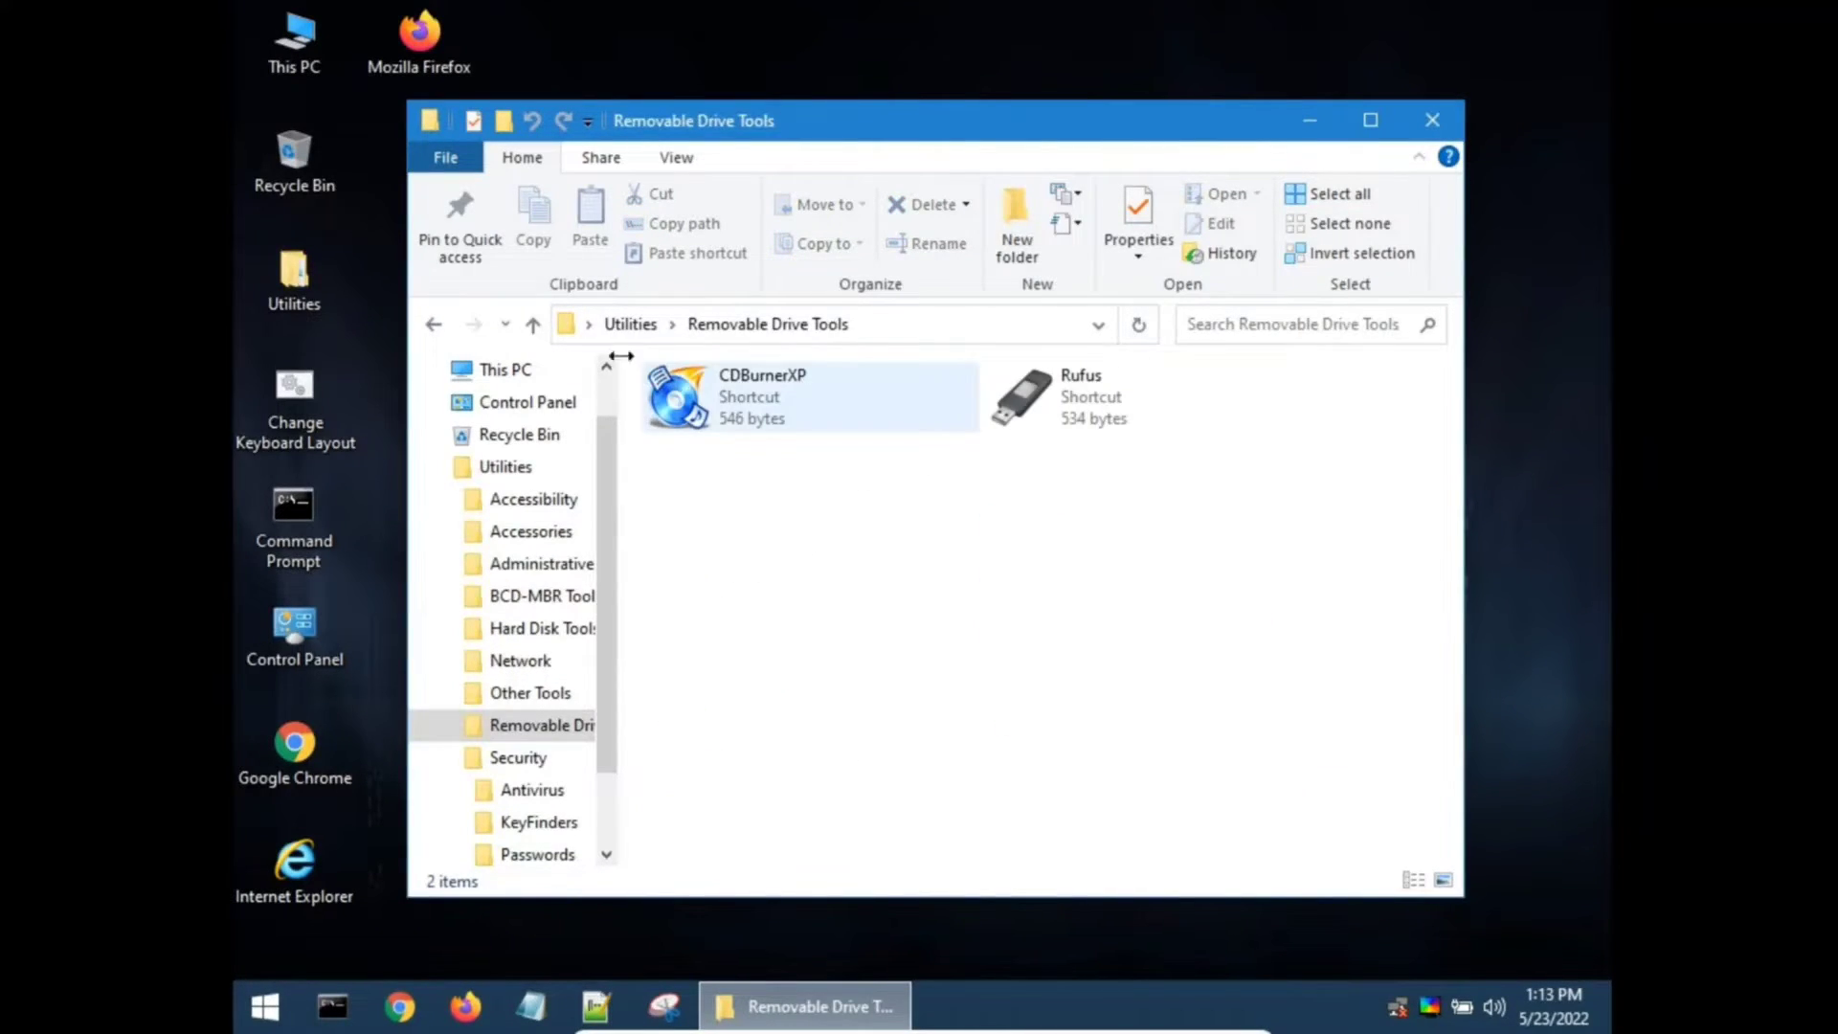
pyautogui.click(436, 323)
# Step: Examine the contents of the System Tools and Accessories folders, returning to Utilities after each
pyautogui.click(1196, 728)
pyautogui.doubleClick(1193, 720)
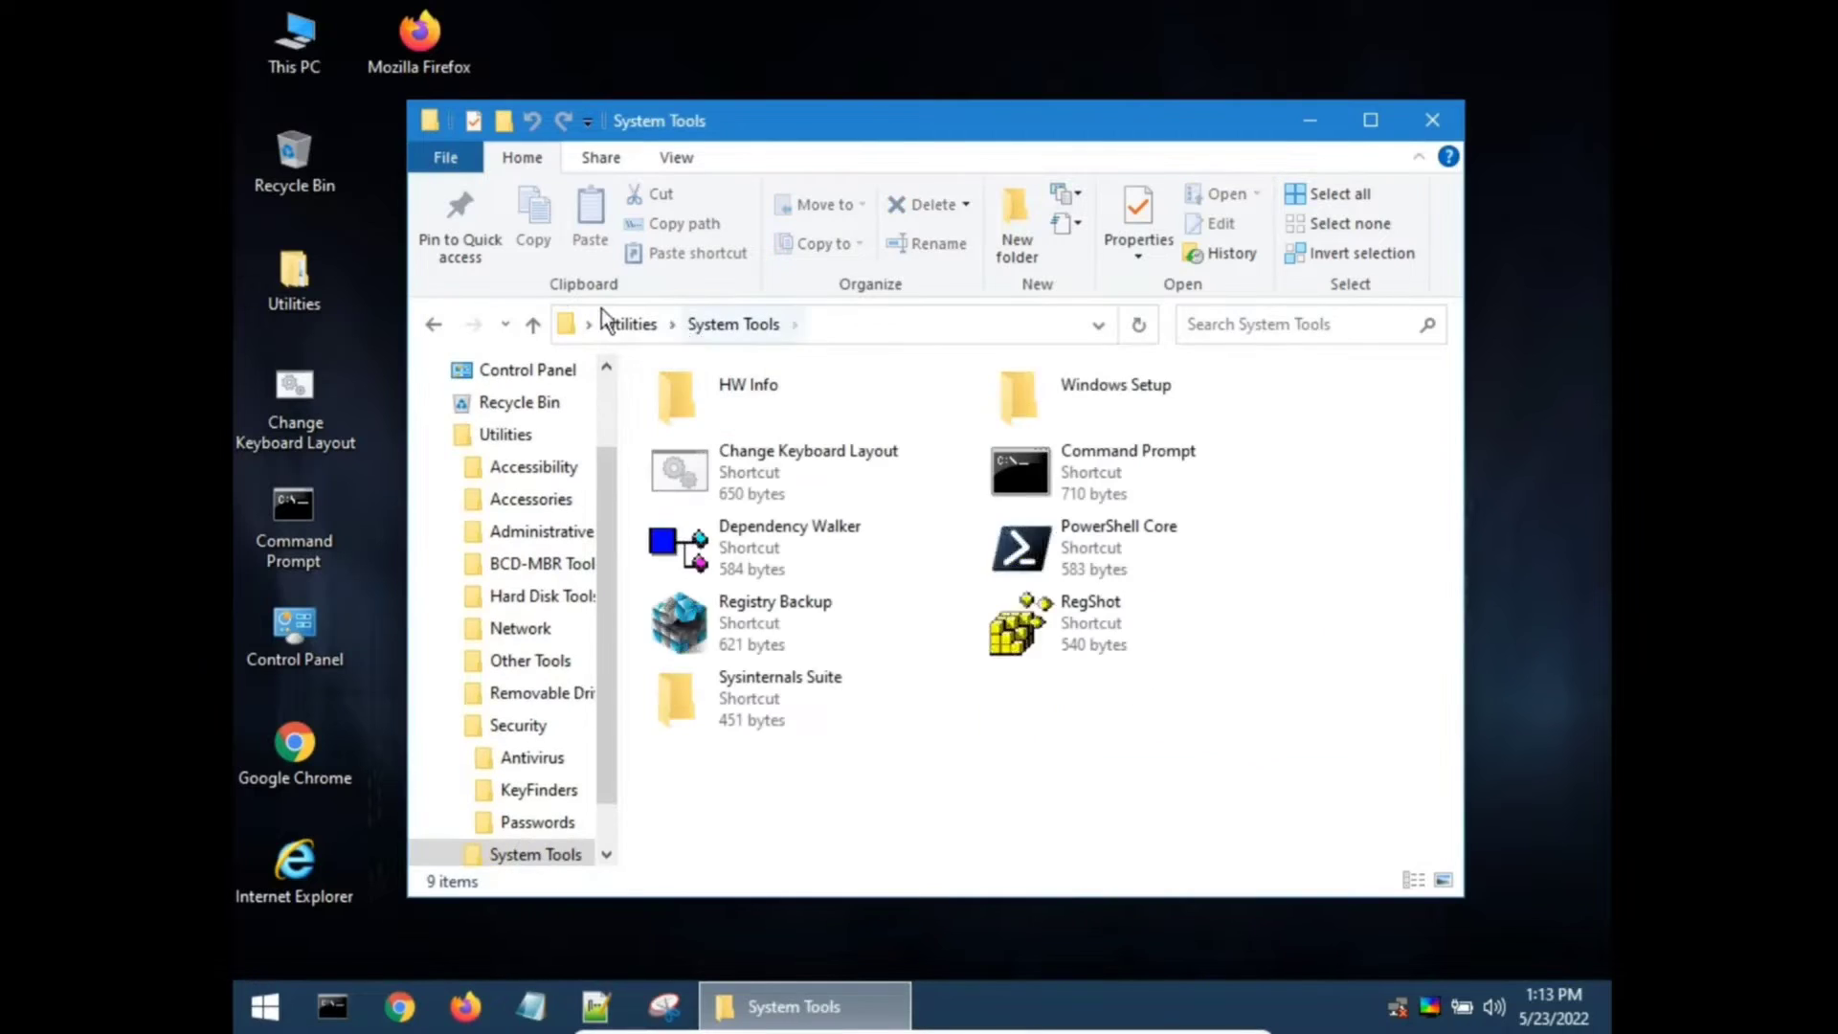
pyautogui.click(428, 325)
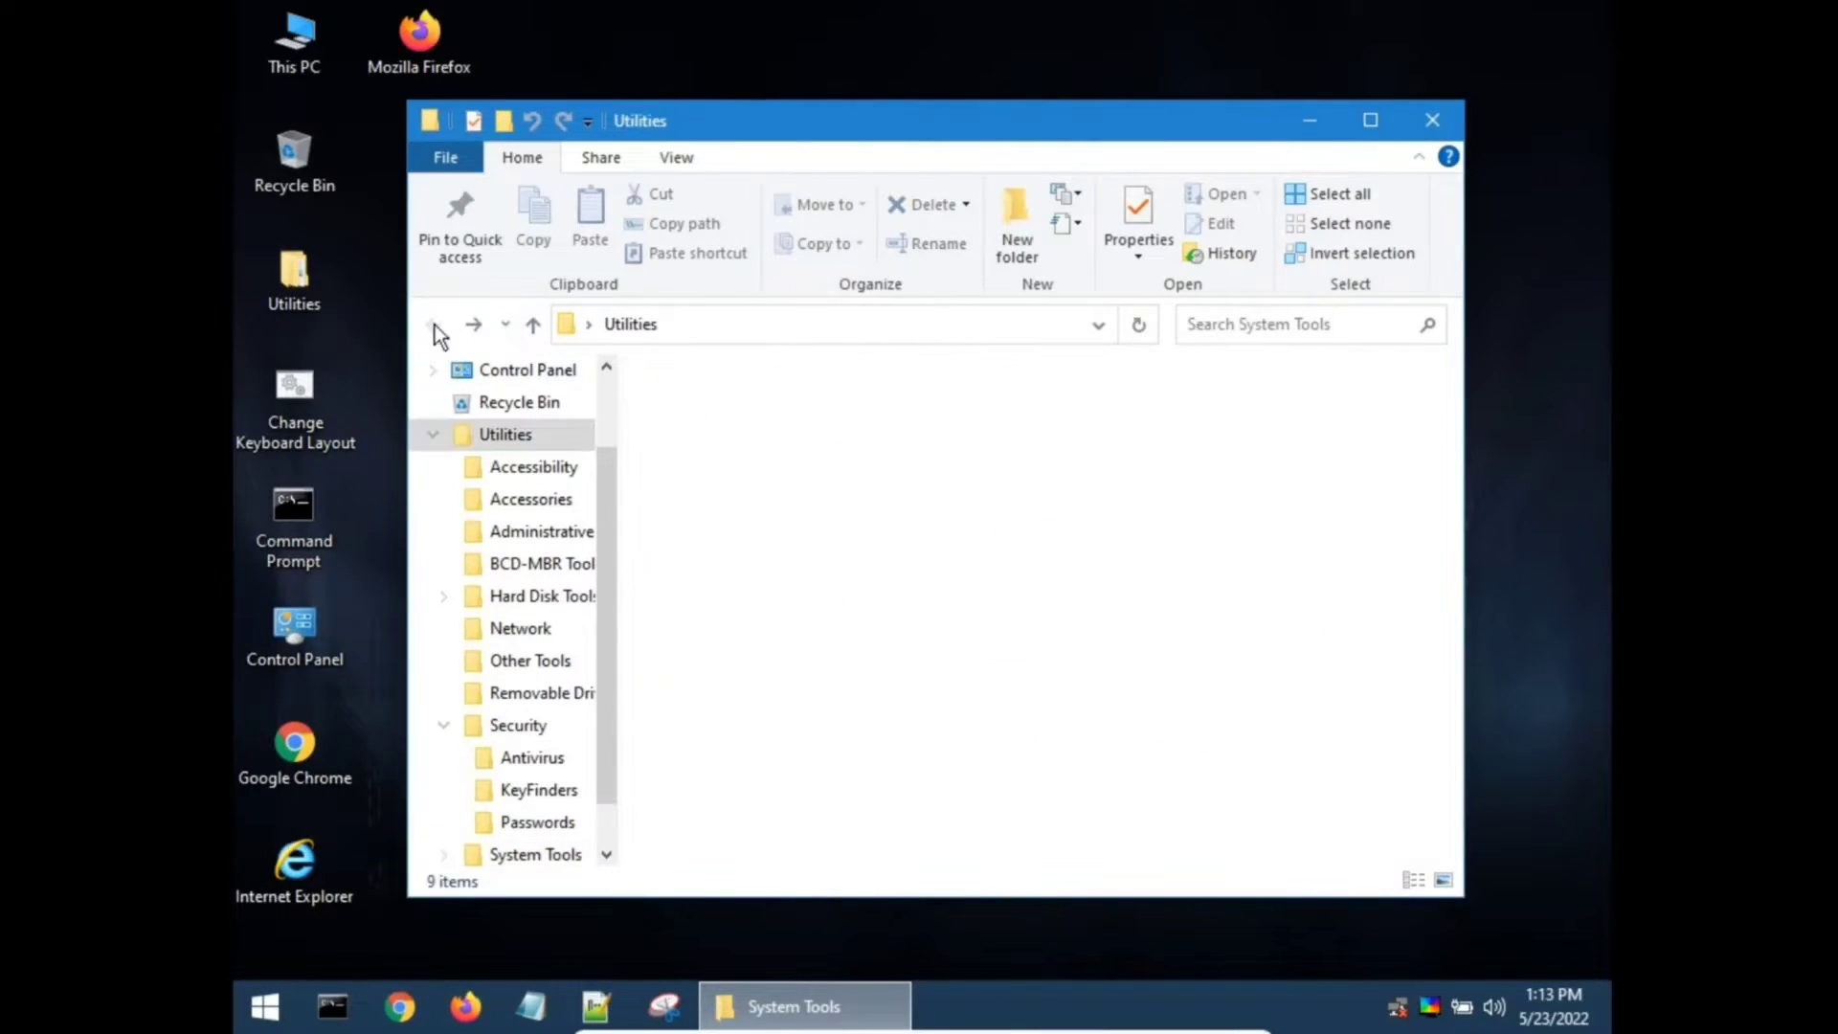
pyautogui.doubleClick(1044, 398)
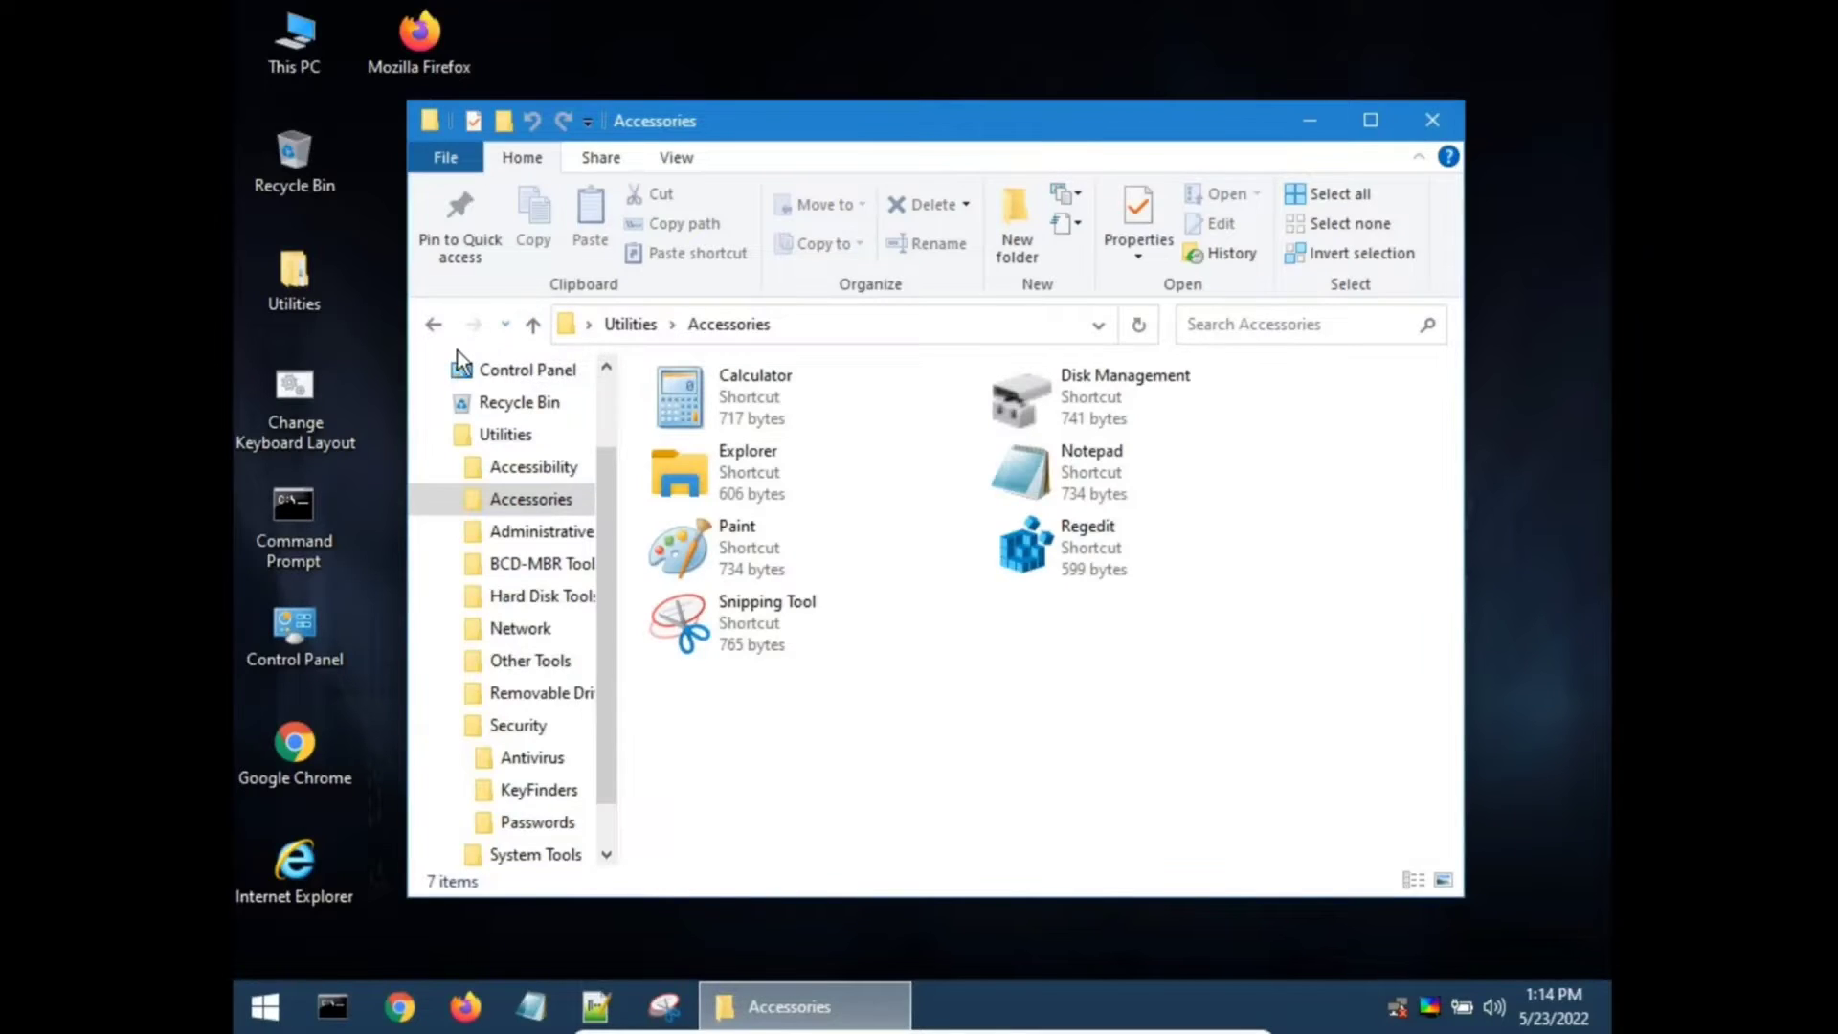
pyautogui.click(443, 321)
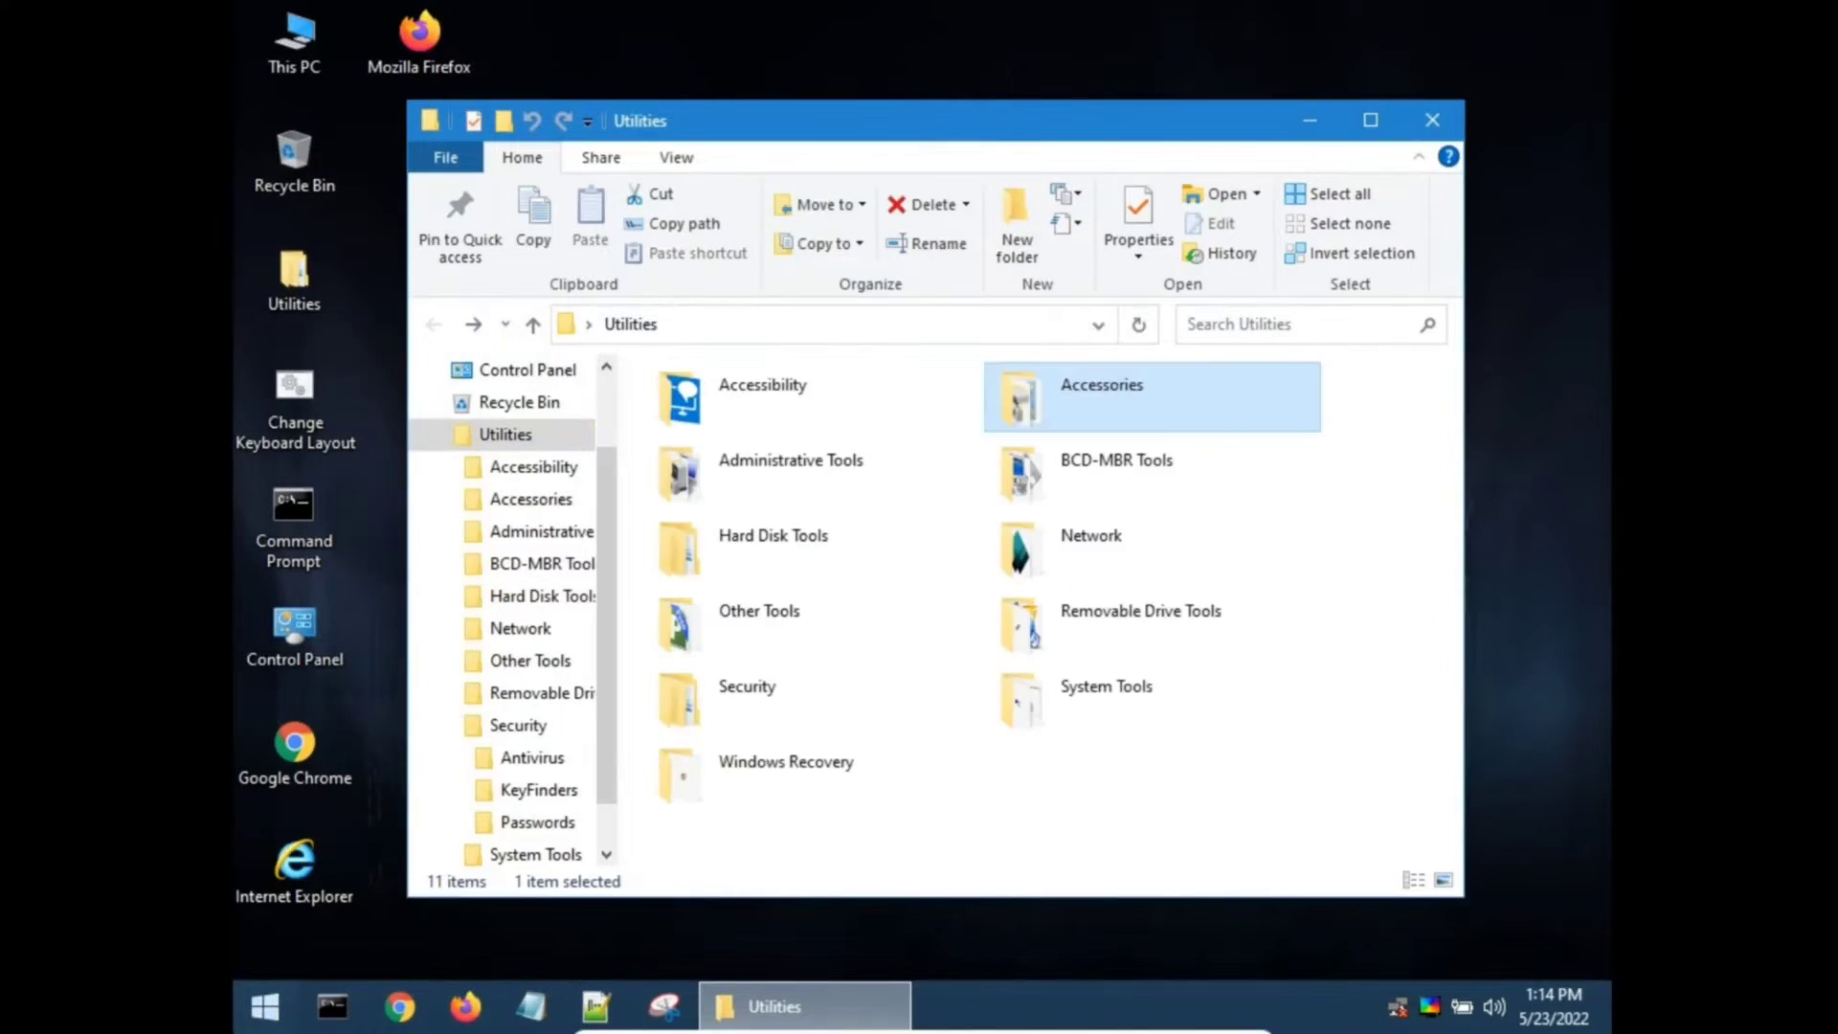
# Step: Launch Windows Command Processor (2) and Windows Command Processor in turn, closing each console window after viewing it
pyautogui.click(265, 1006)
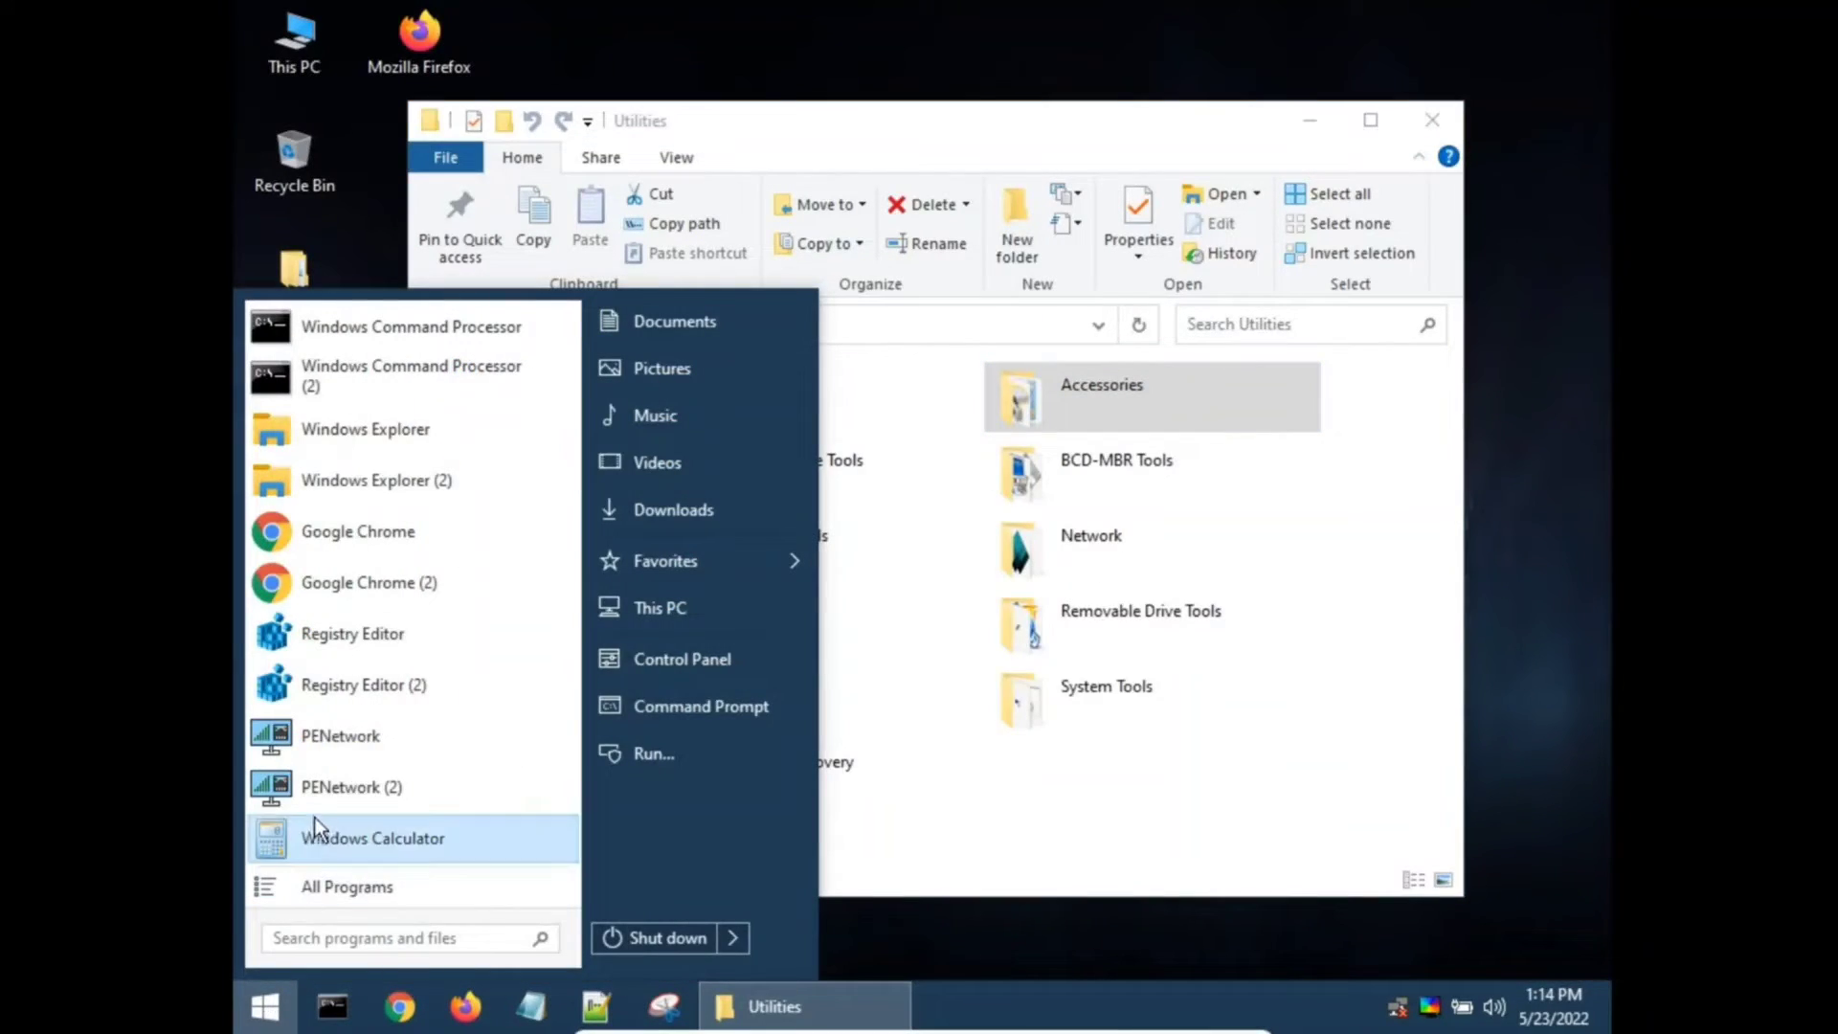
pyautogui.click(466, 383)
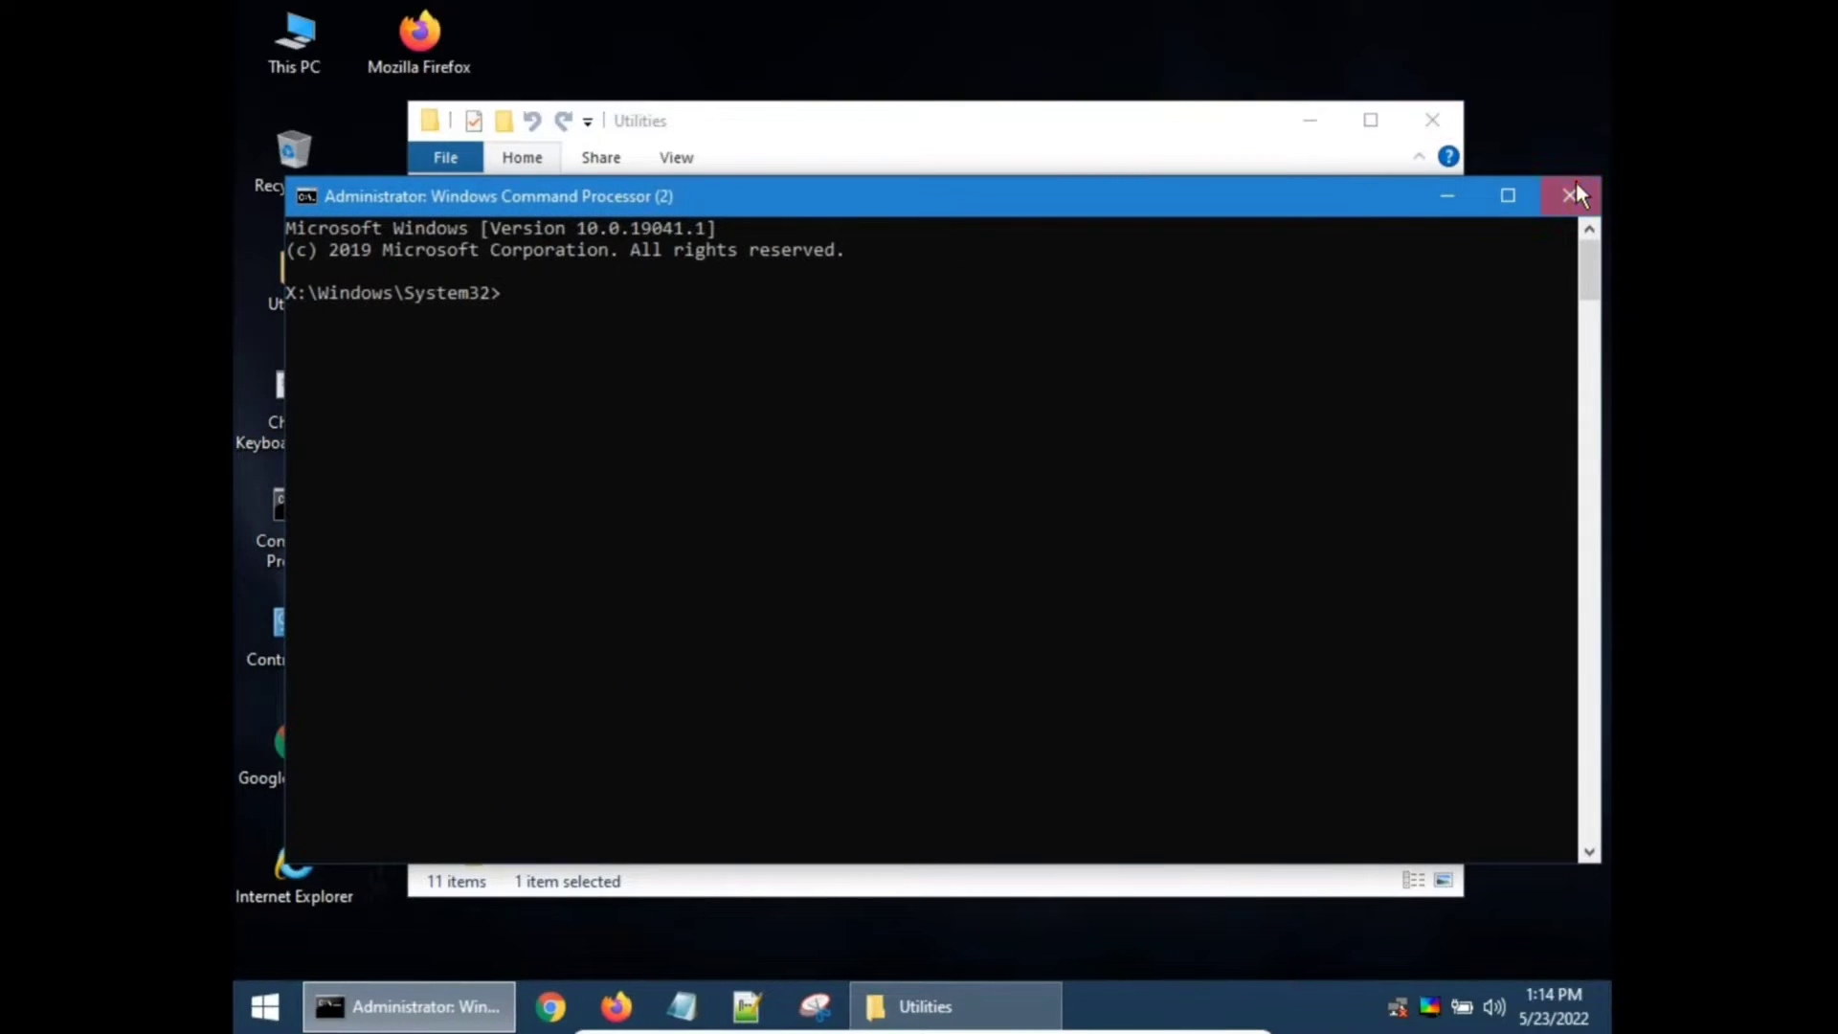
pyautogui.click(1571, 195)
pyautogui.click(264, 1006)
pyautogui.click(335, 322)
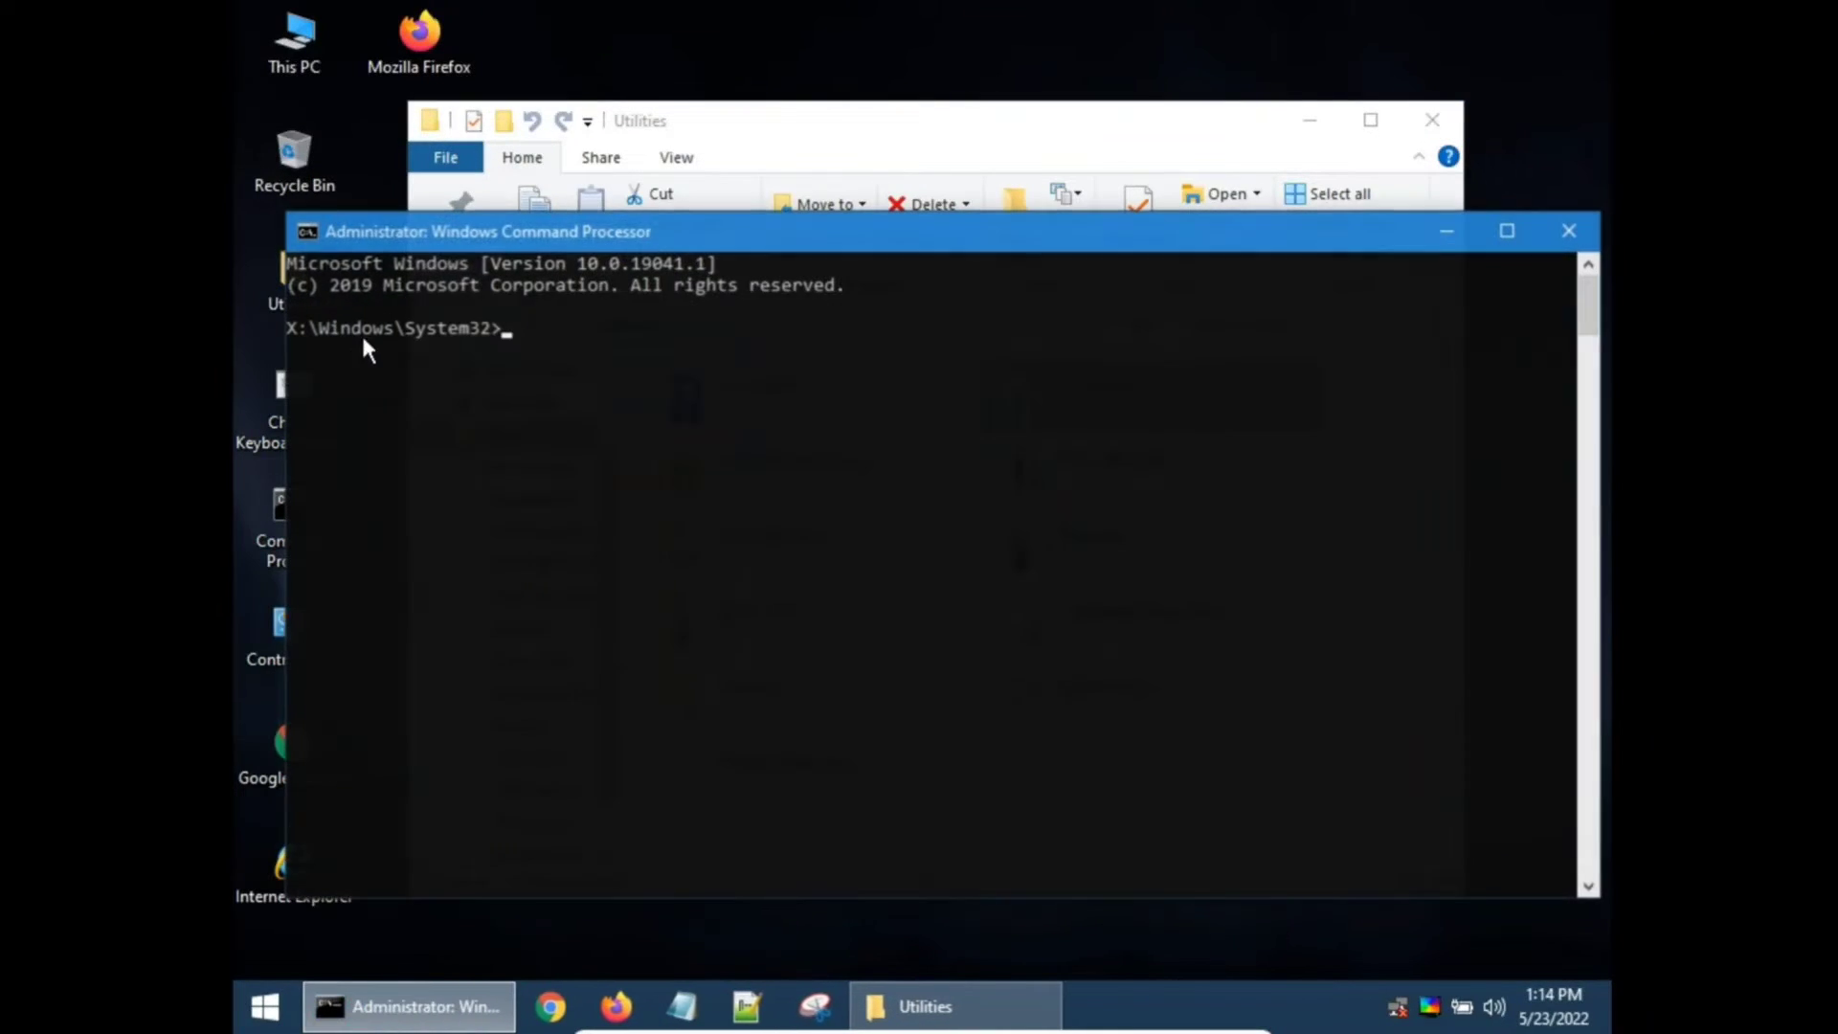
pyautogui.click(1554, 235)
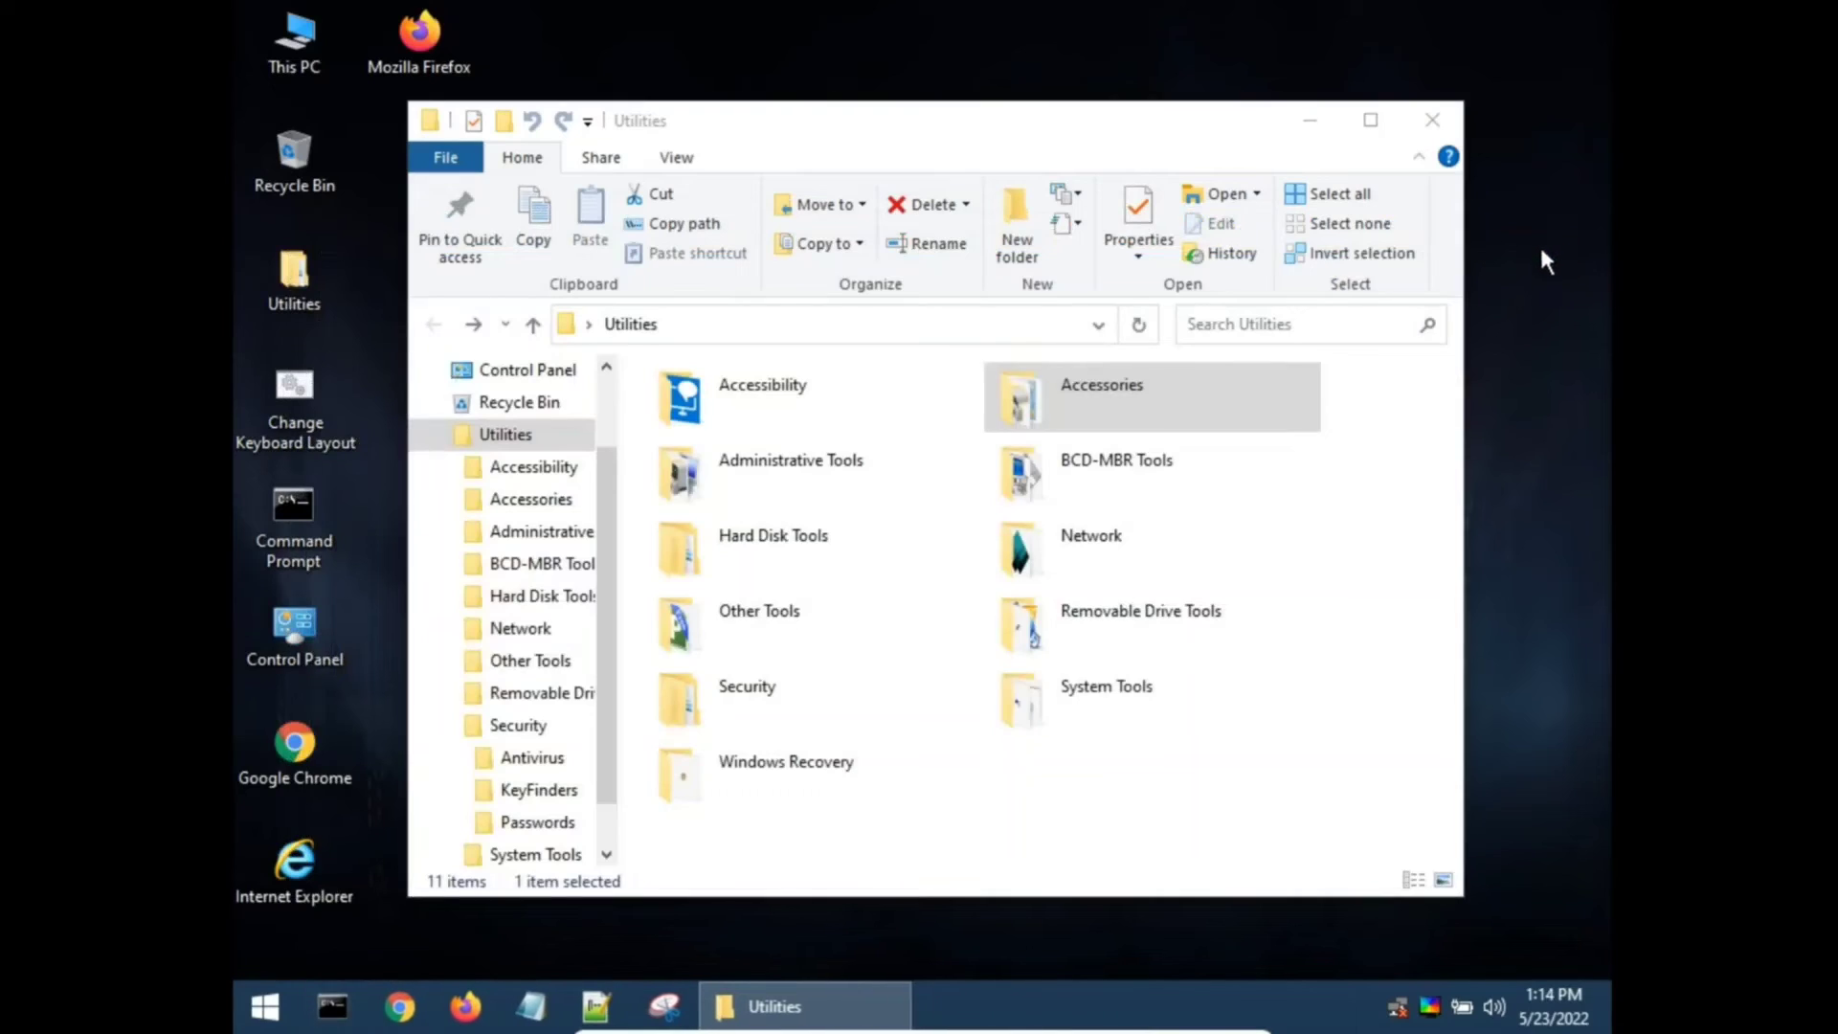
# Step: Open the Hard Disk Tools folder and examine its Data Recovery and Defrag subfolders, returning to Hard Disk Tools
pyautogui.doubleClick(836, 524)
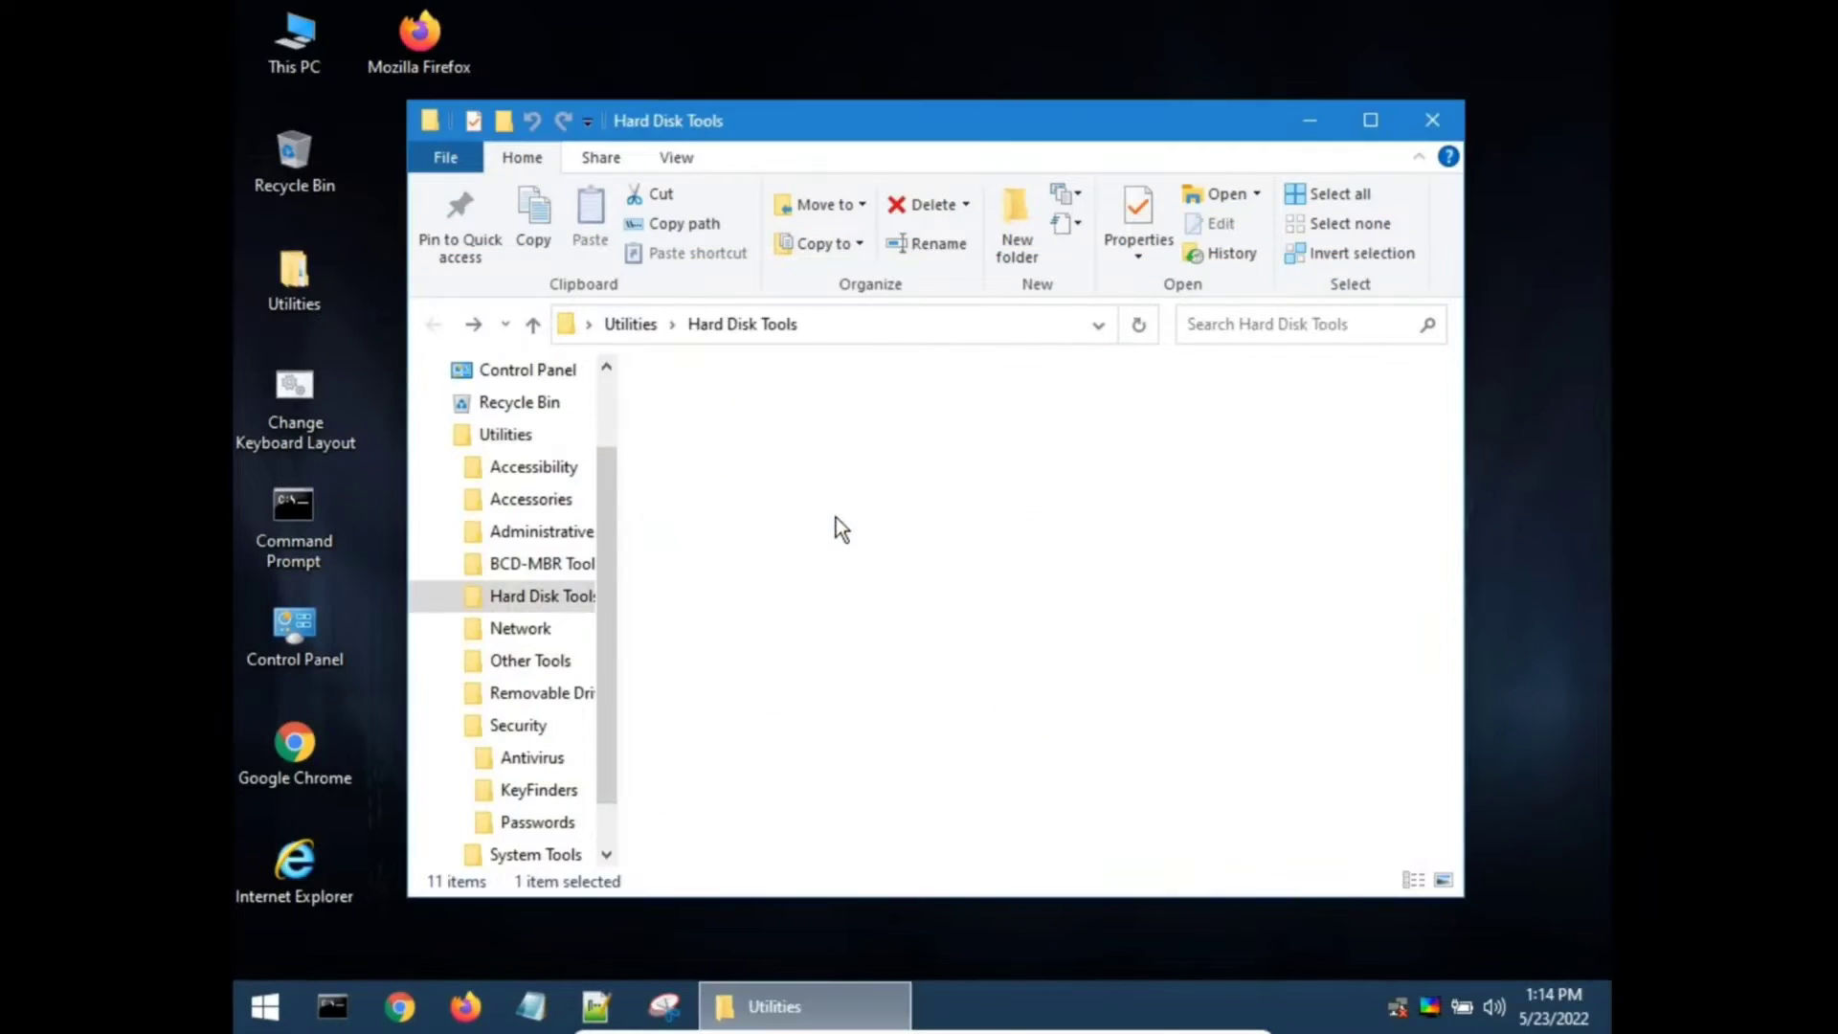
pyautogui.doubleClick(919, 385)
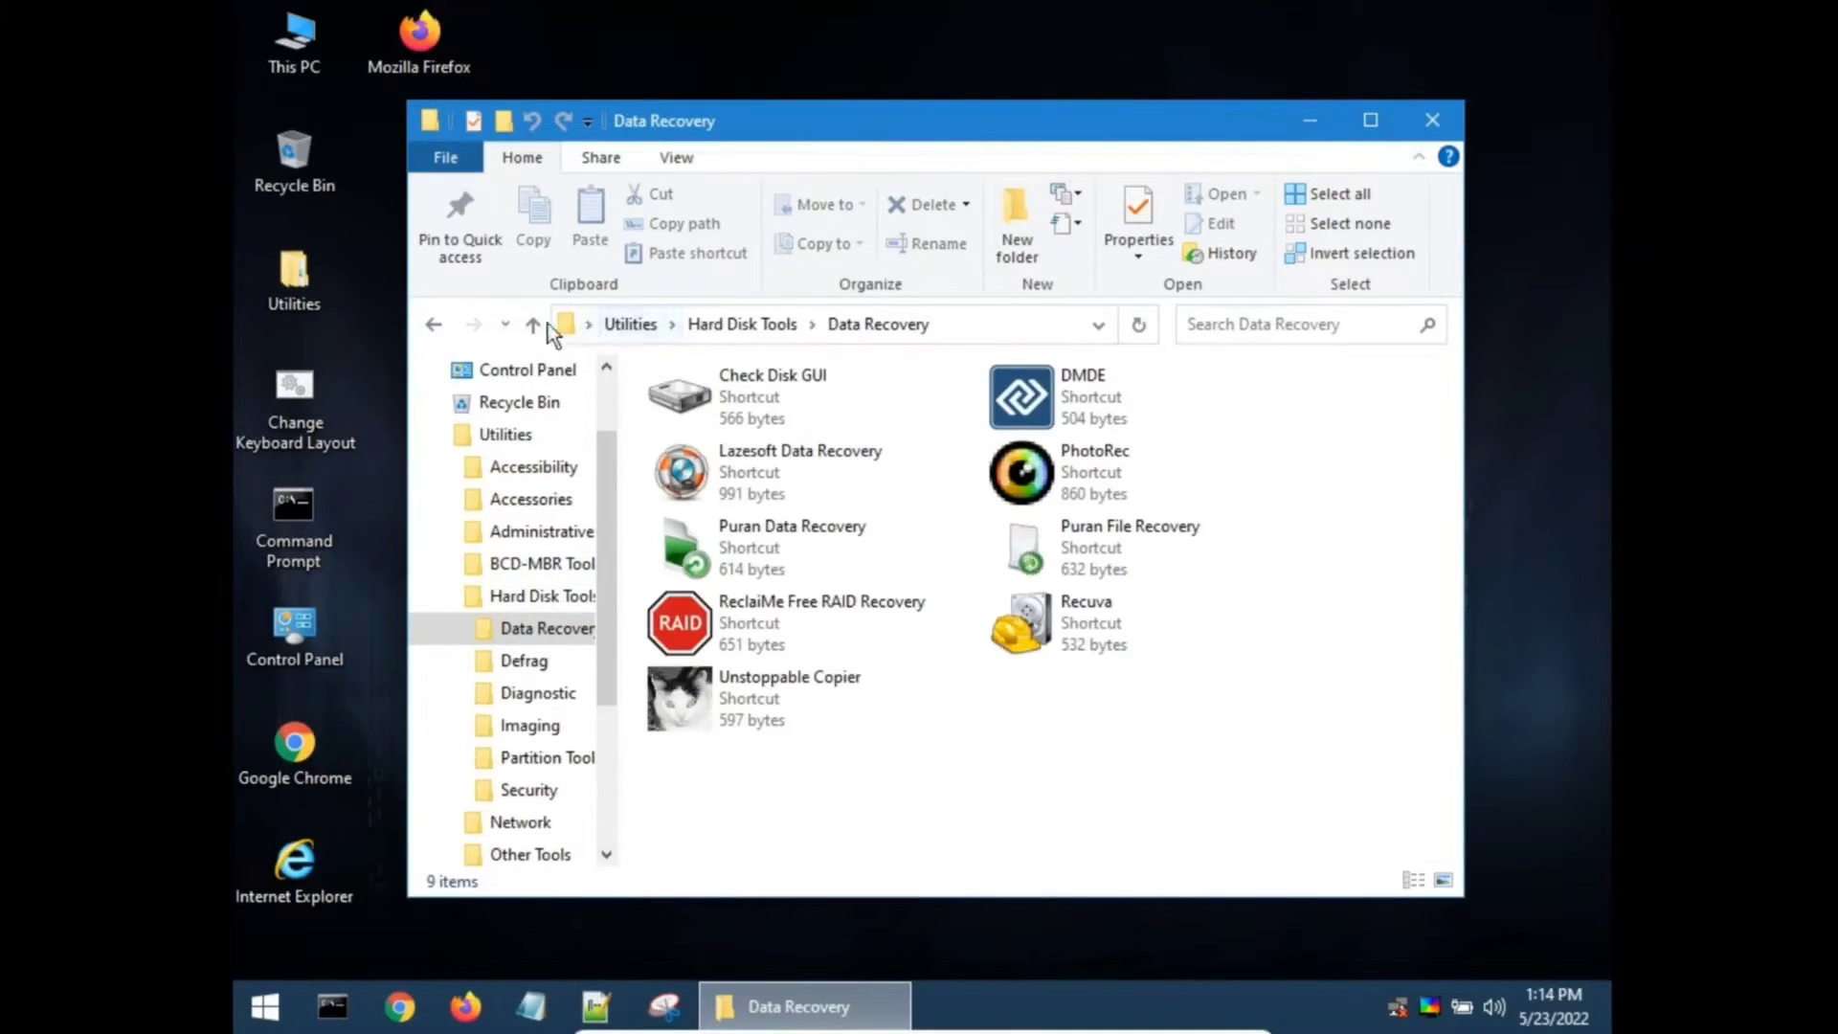
pyautogui.click(446, 320)
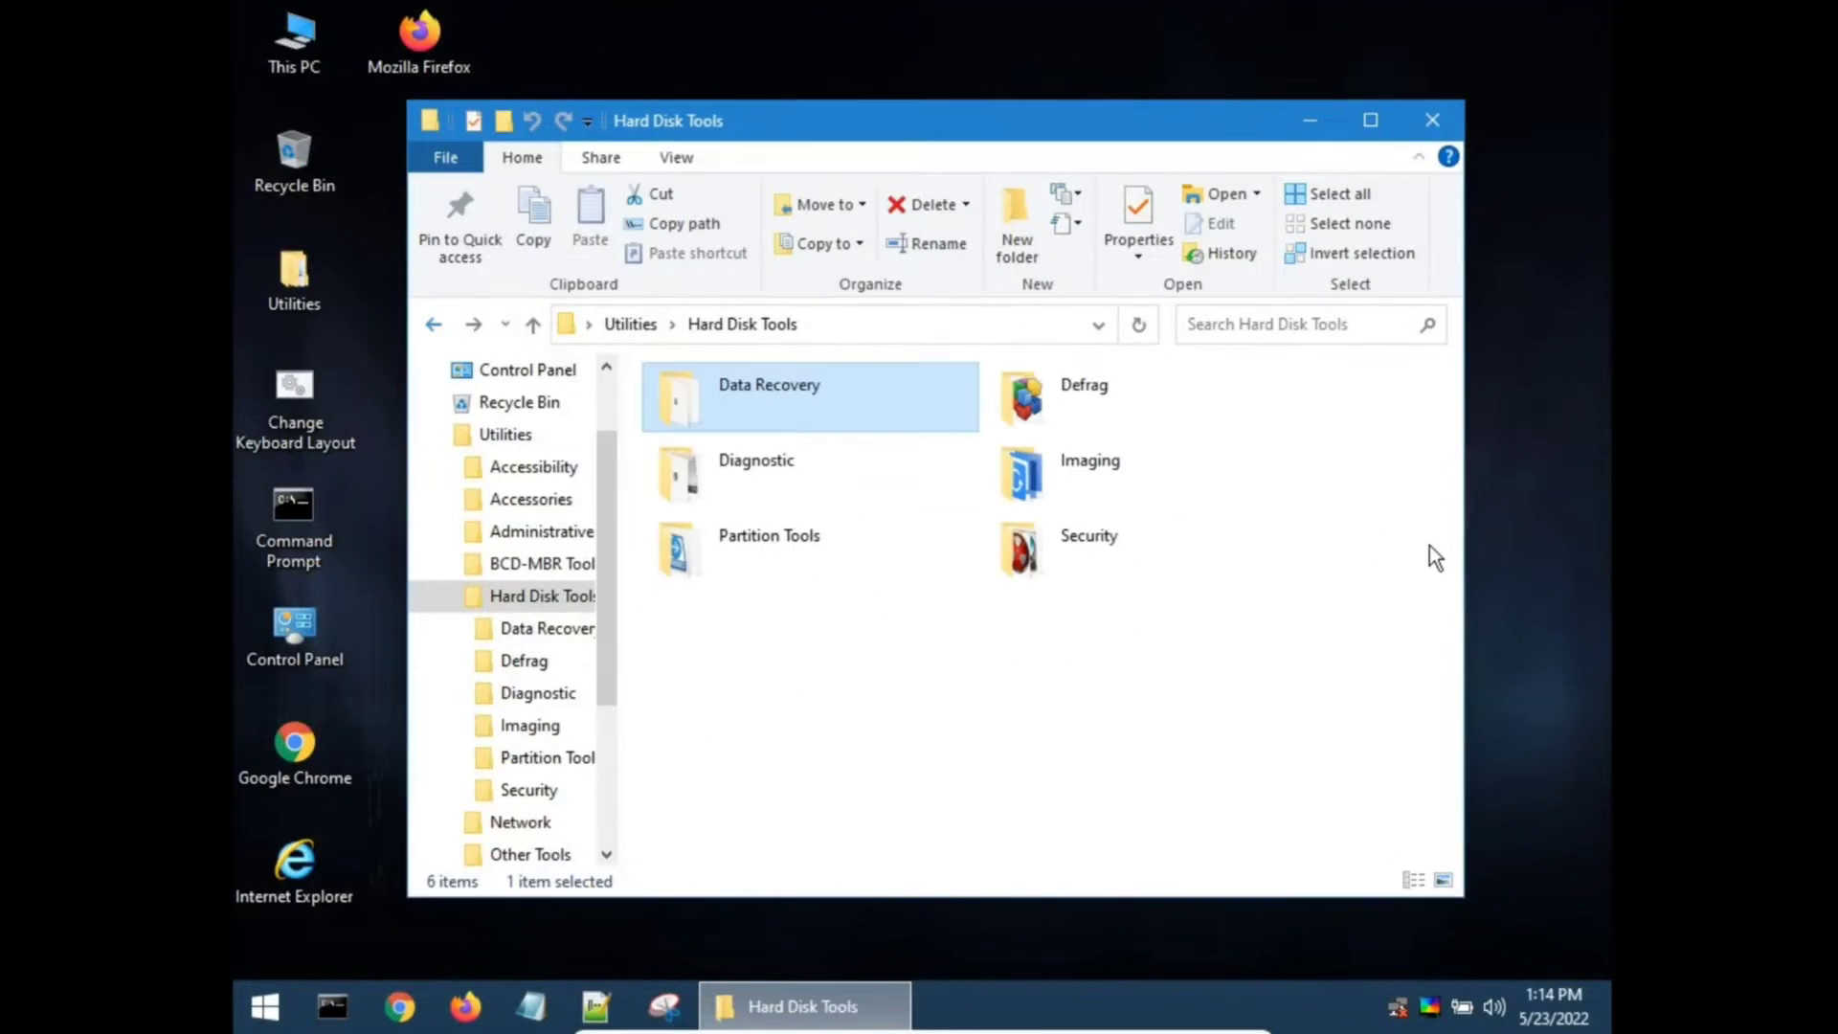
pyautogui.doubleClick(1170, 400)
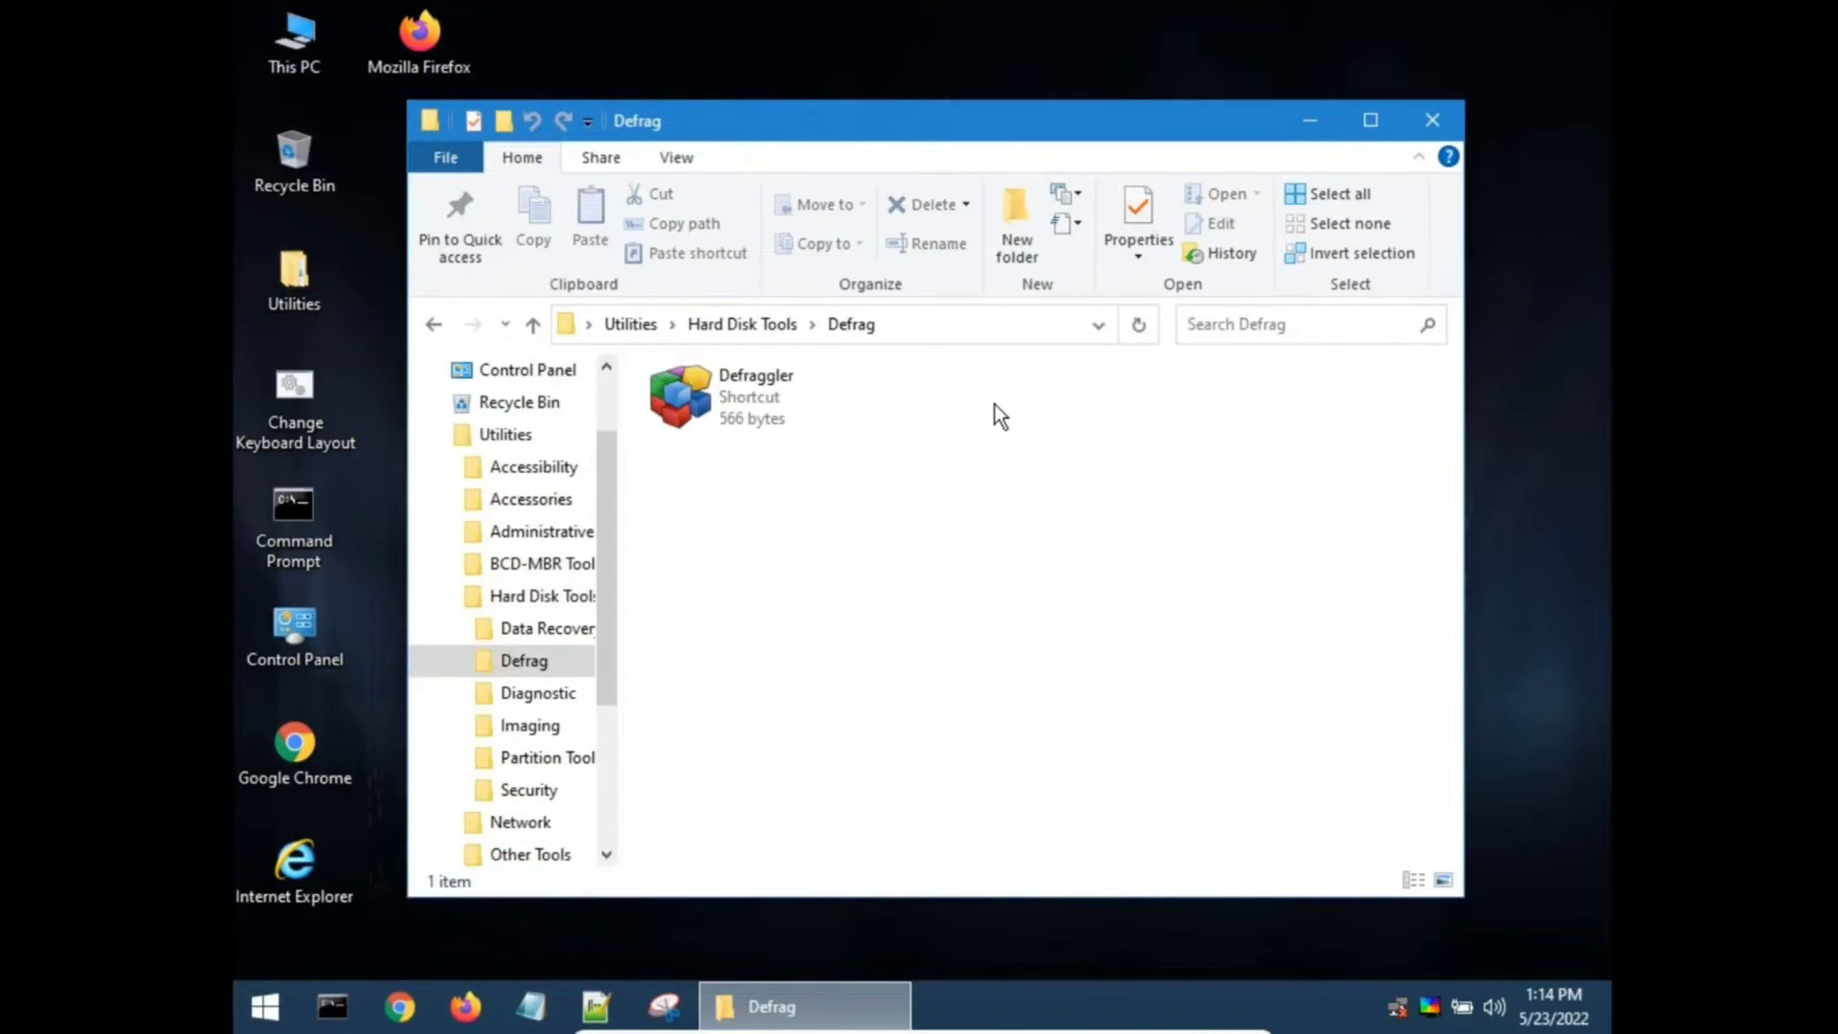
pyautogui.click(438, 330)
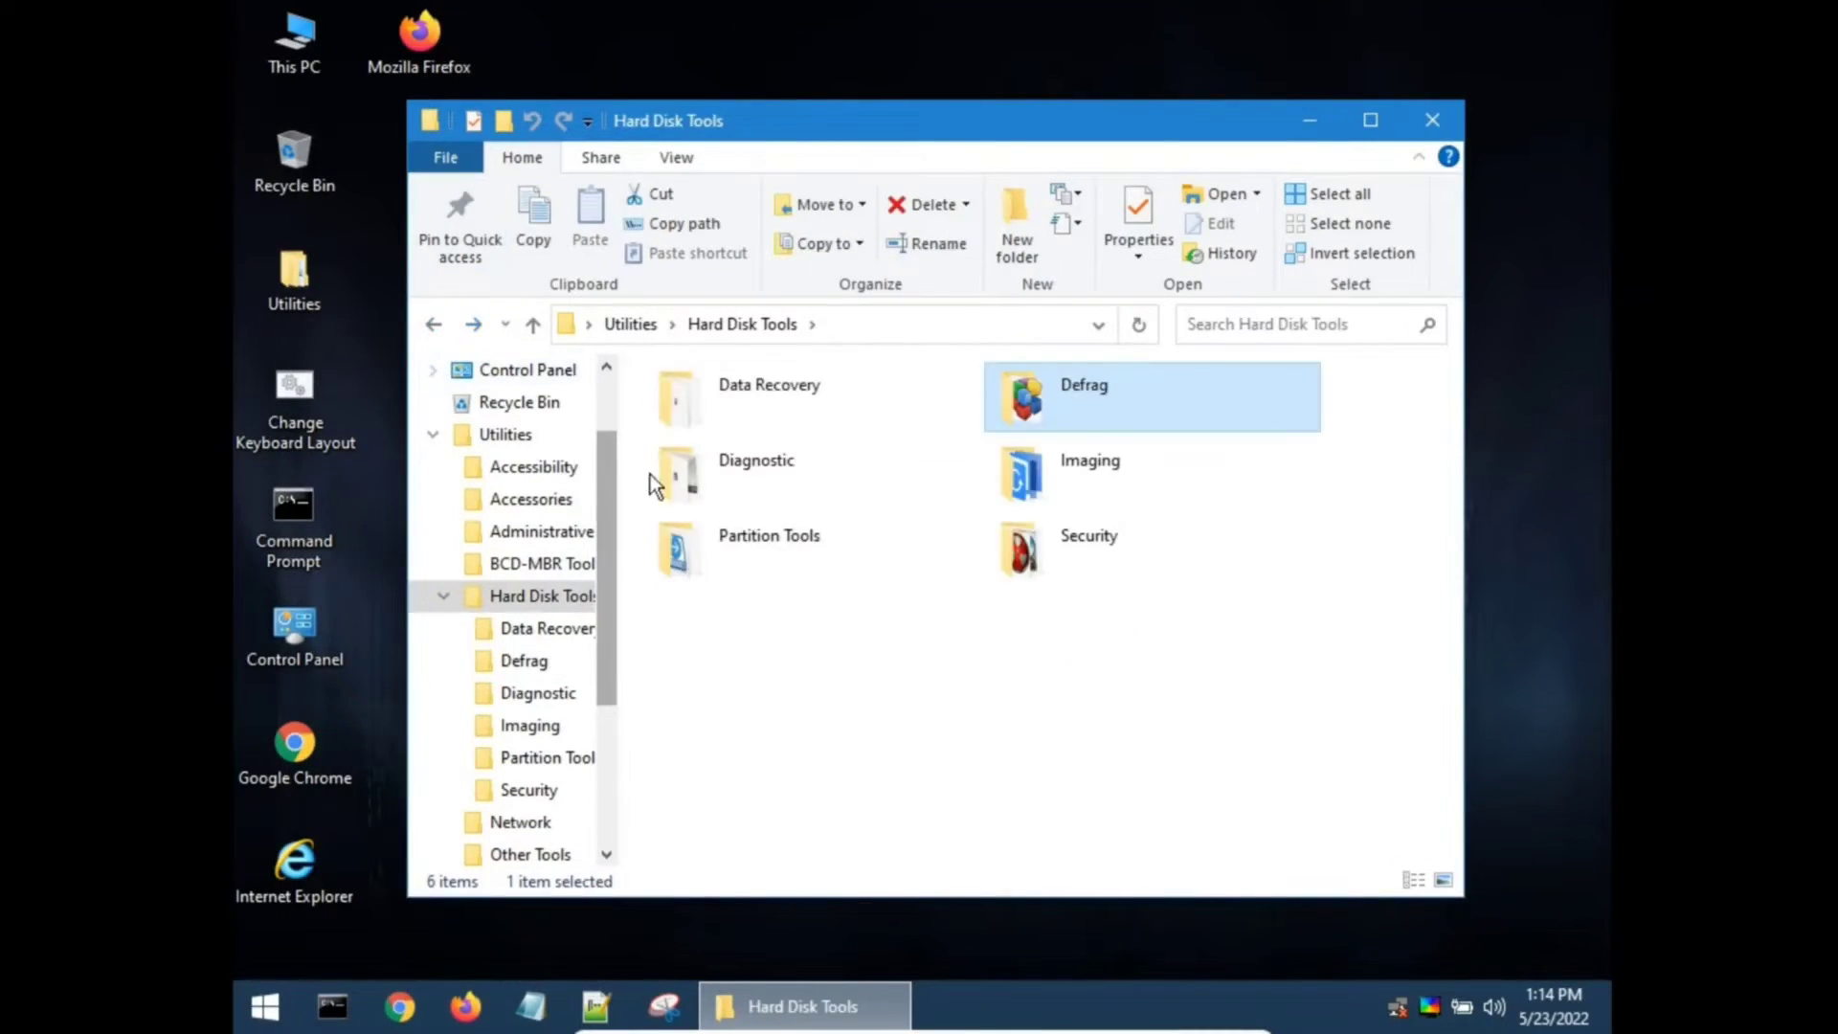
# Step: Examine the Diagnostic and Imaging subfolders of Hard Disk Tools, going back to the parent folder after each
pyautogui.doubleClick(757, 469)
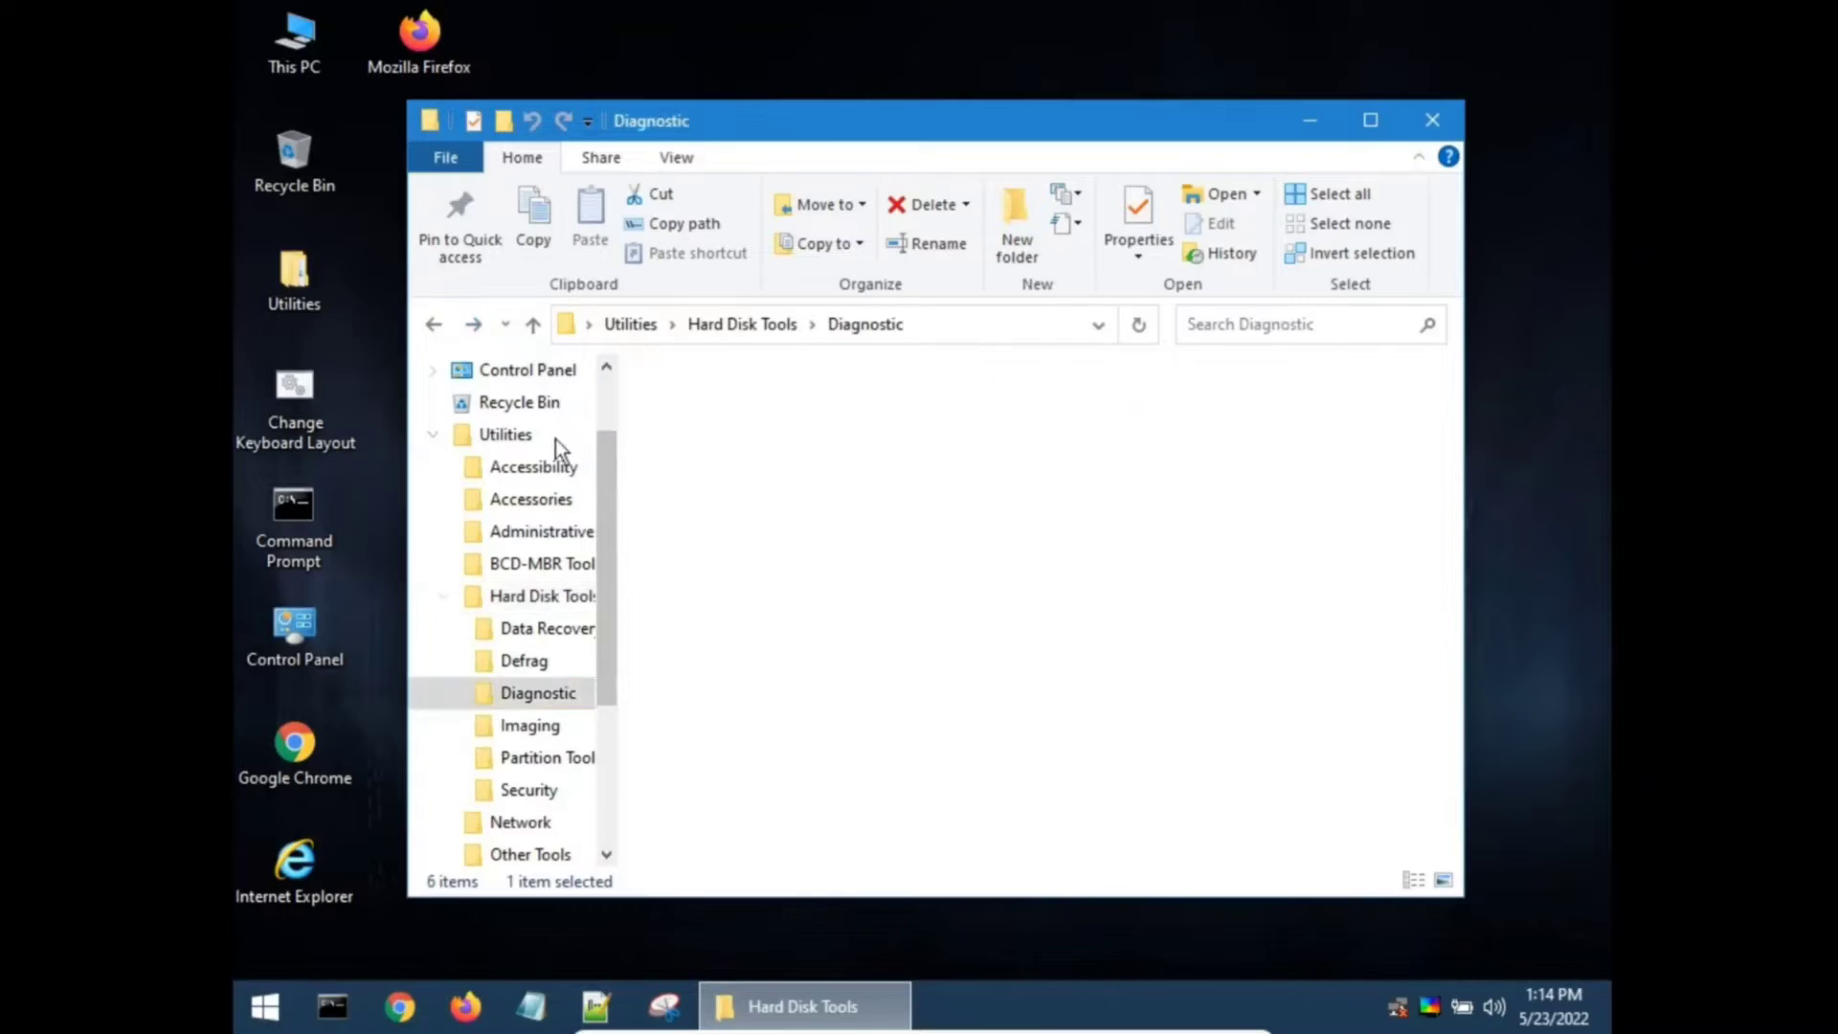
pyautogui.click(446, 329)
pyautogui.doubleClick(1061, 473)
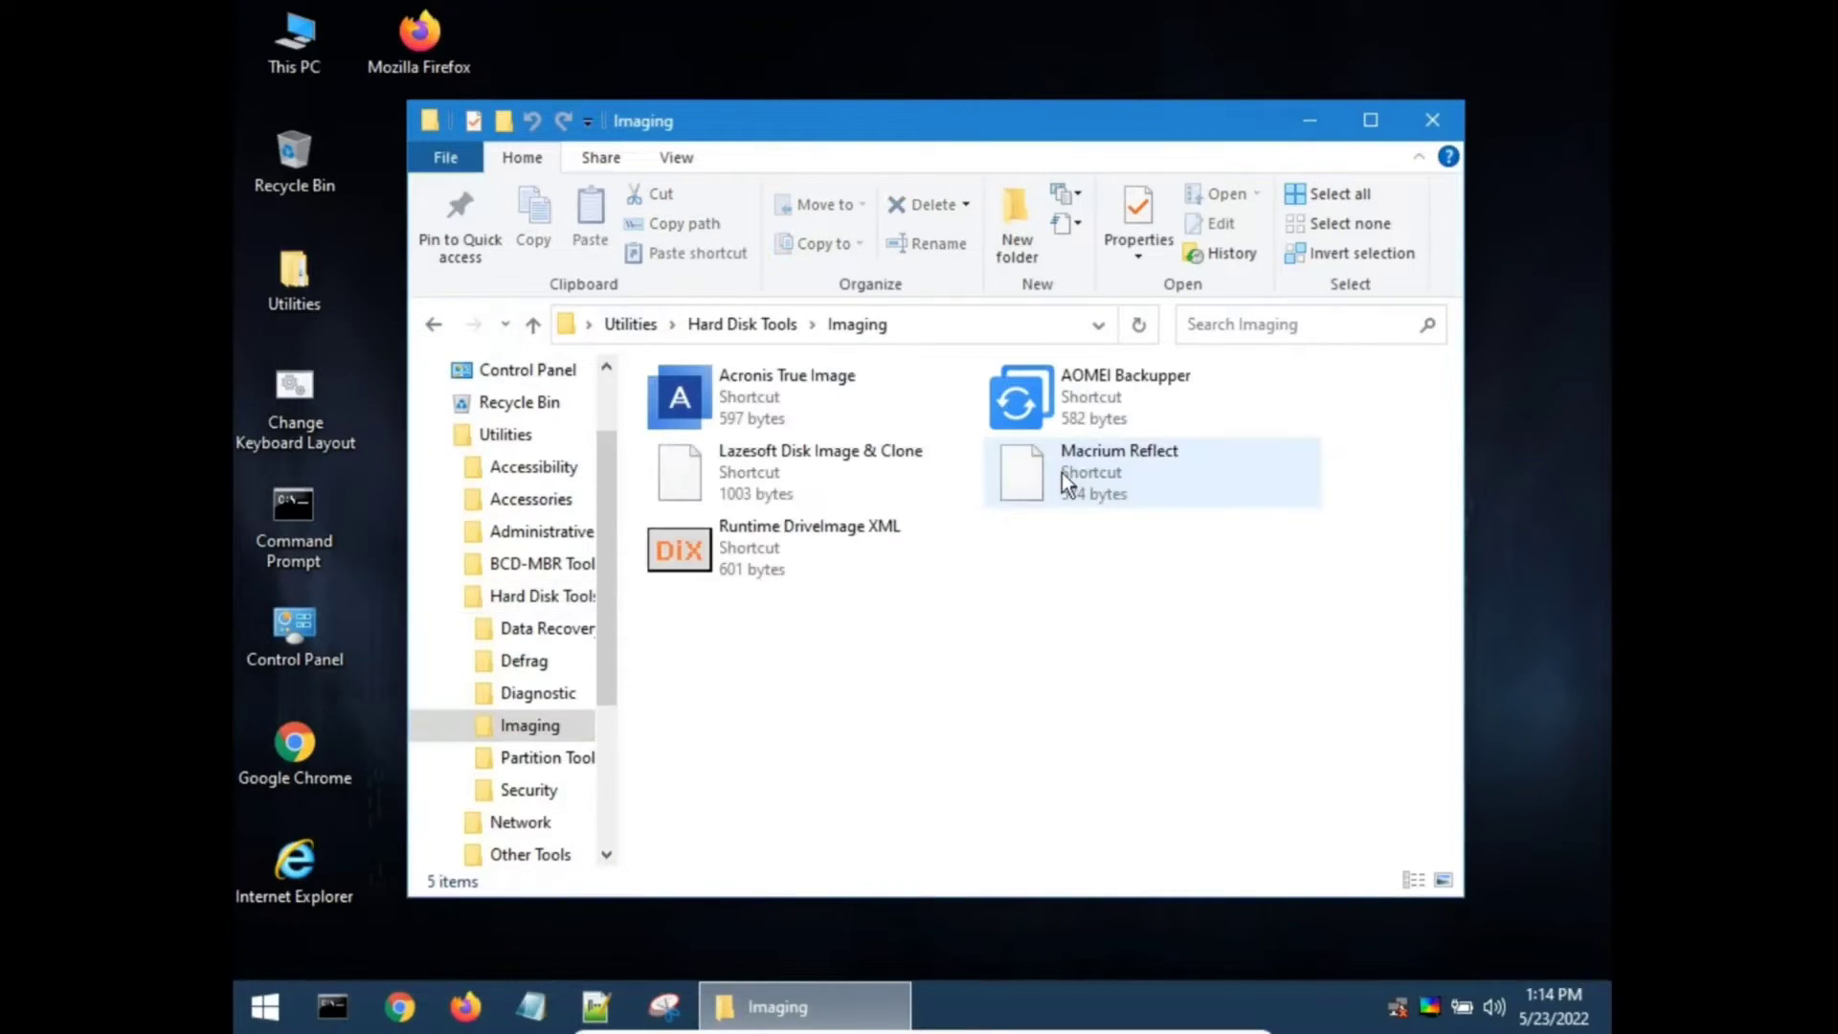
pyautogui.click(434, 326)
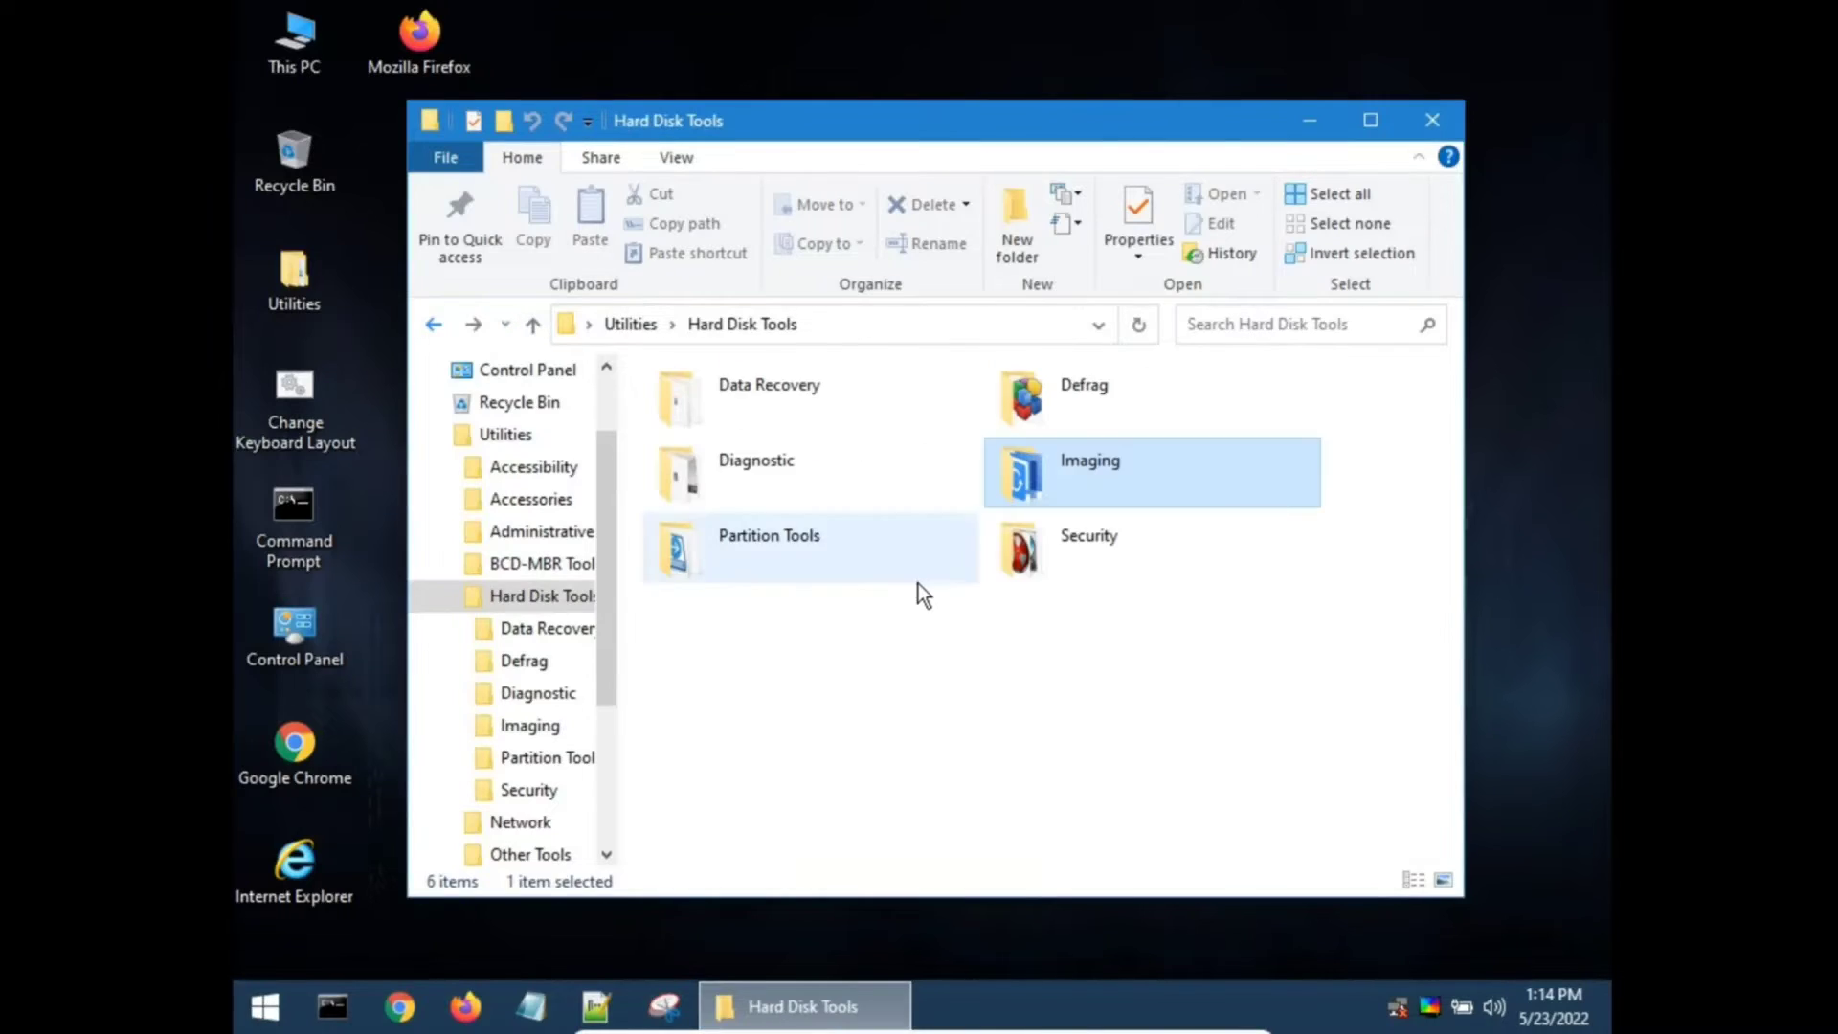
# Step: Examine the Partition Tools and Security subfolders of Hard Disk Tools, and go back to Utilities
pyautogui.doubleClick(911, 557)
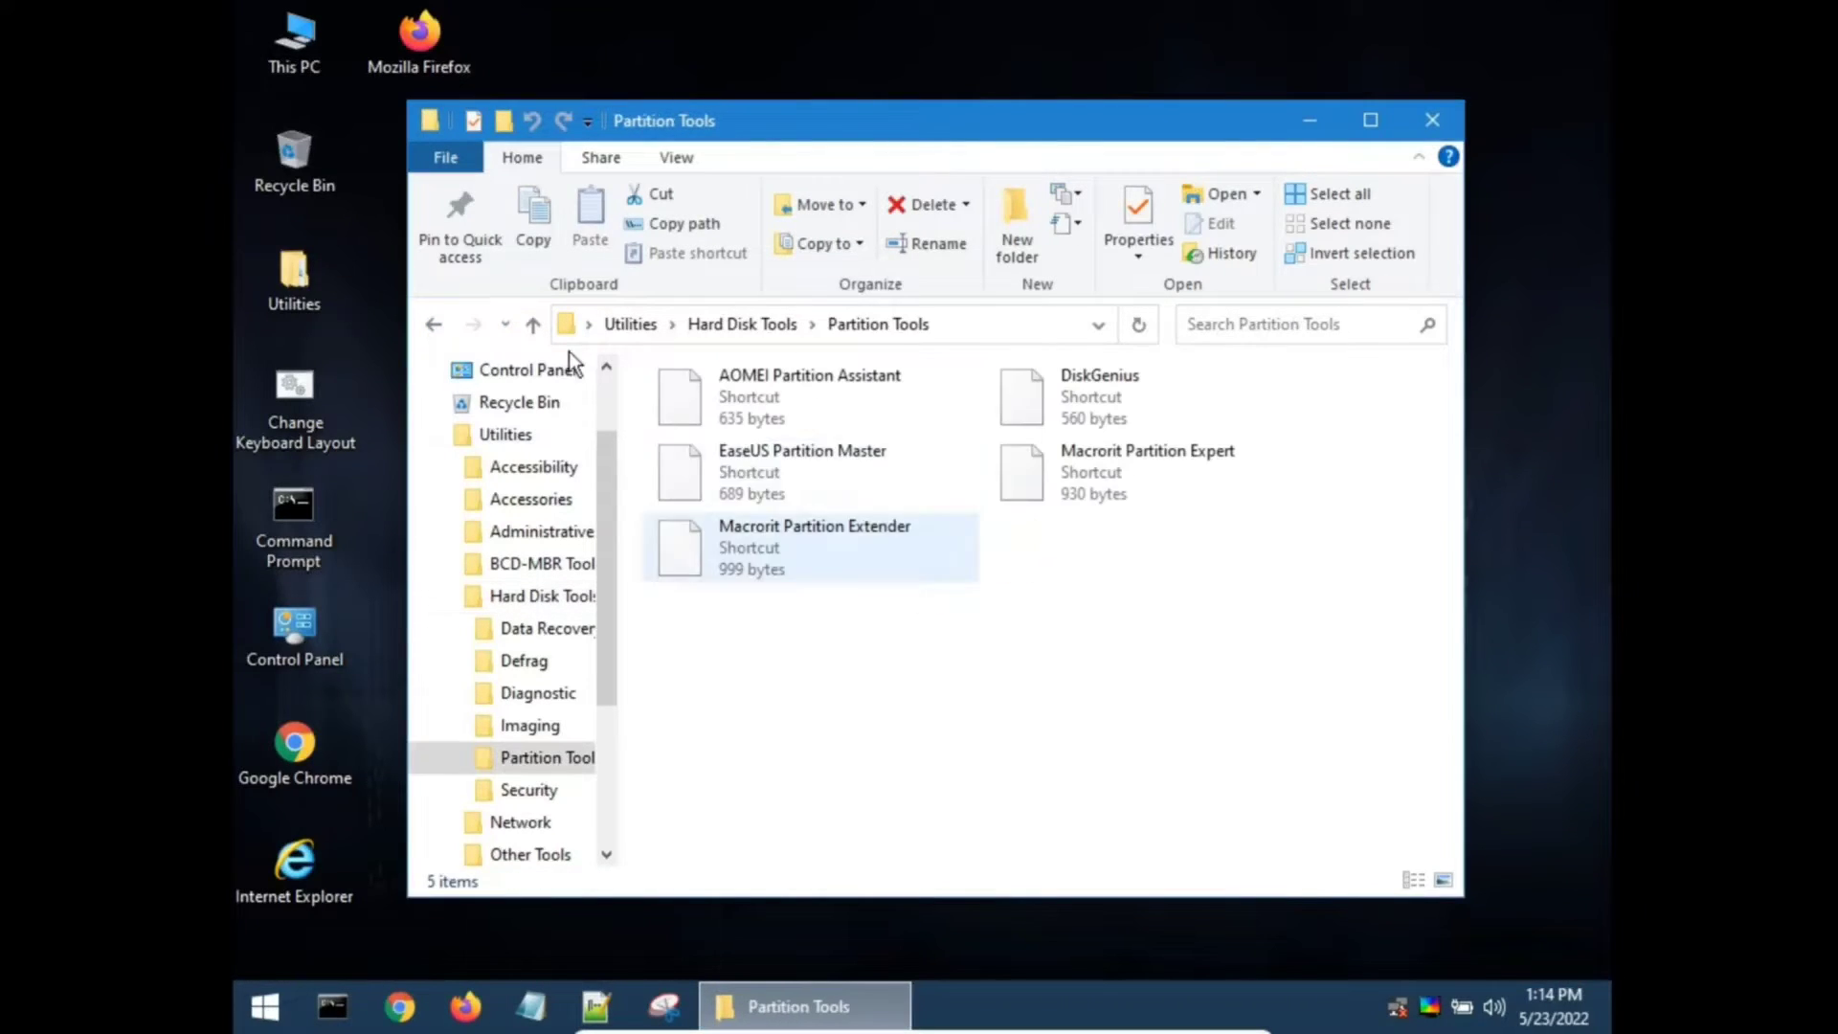
pyautogui.click(433, 318)
pyautogui.doubleClick(1116, 528)
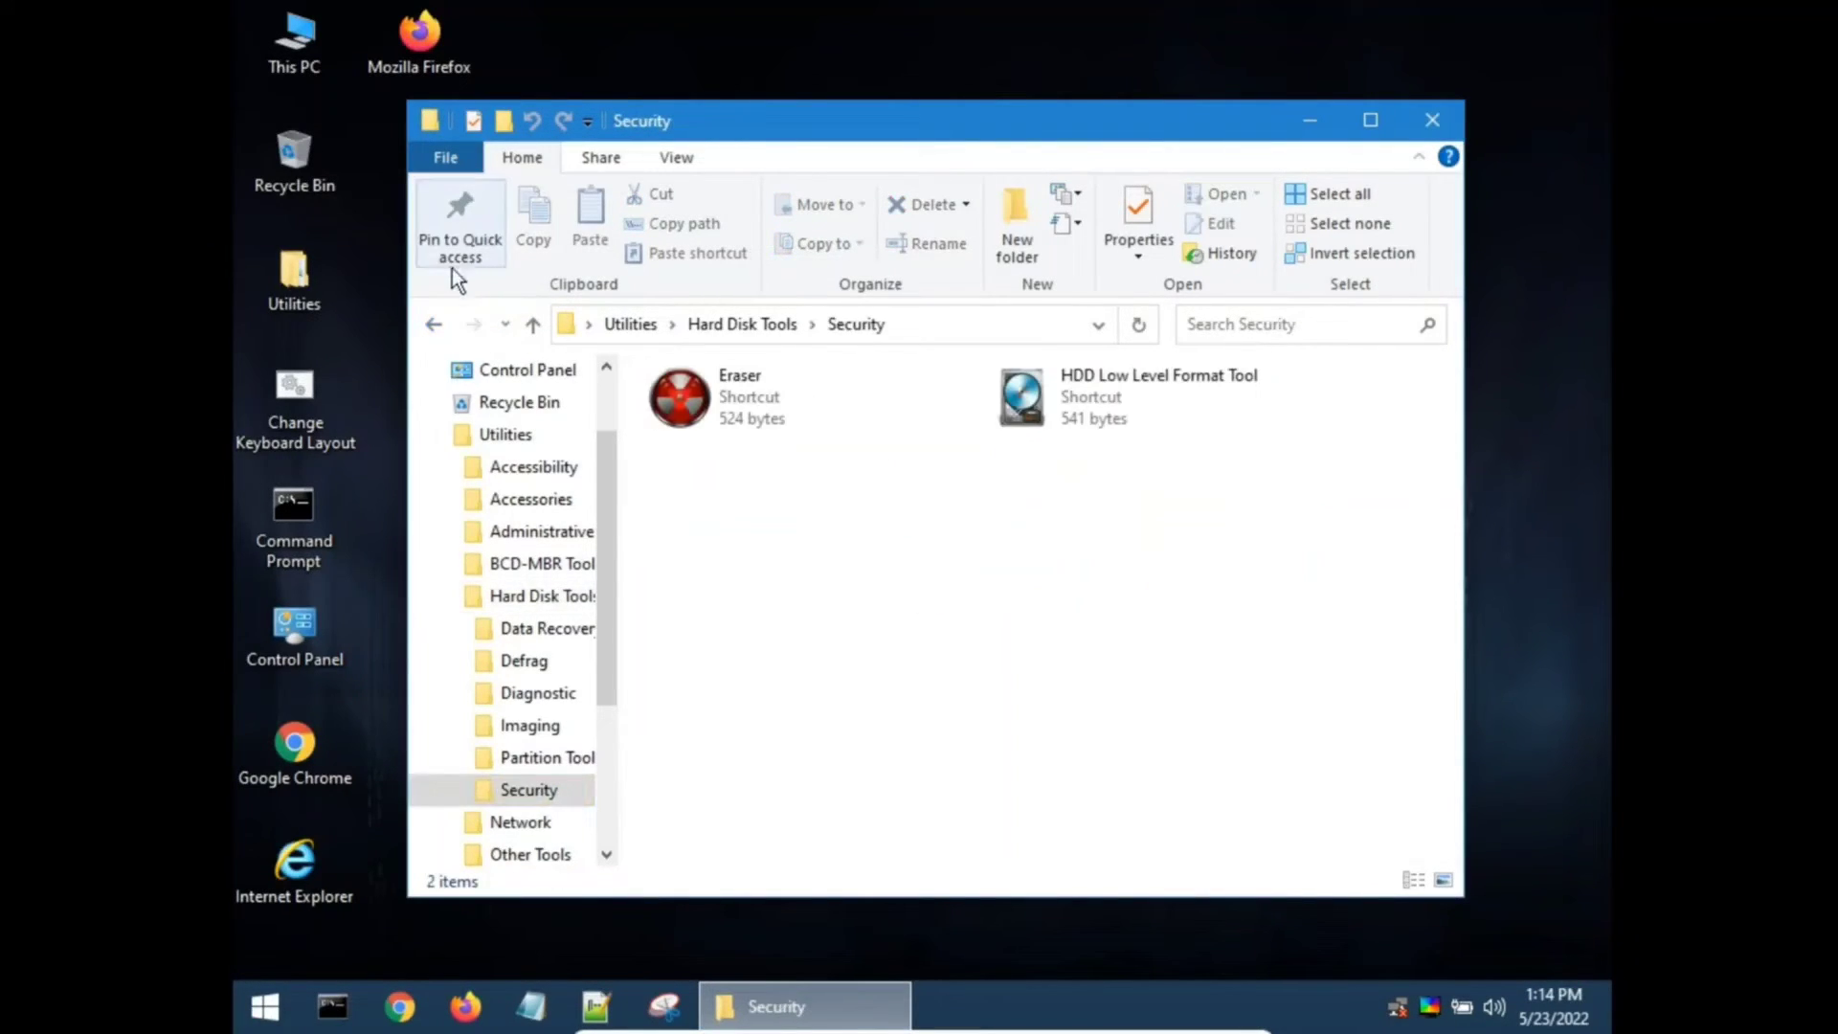
pyautogui.click(440, 316)
pyautogui.click(442, 322)
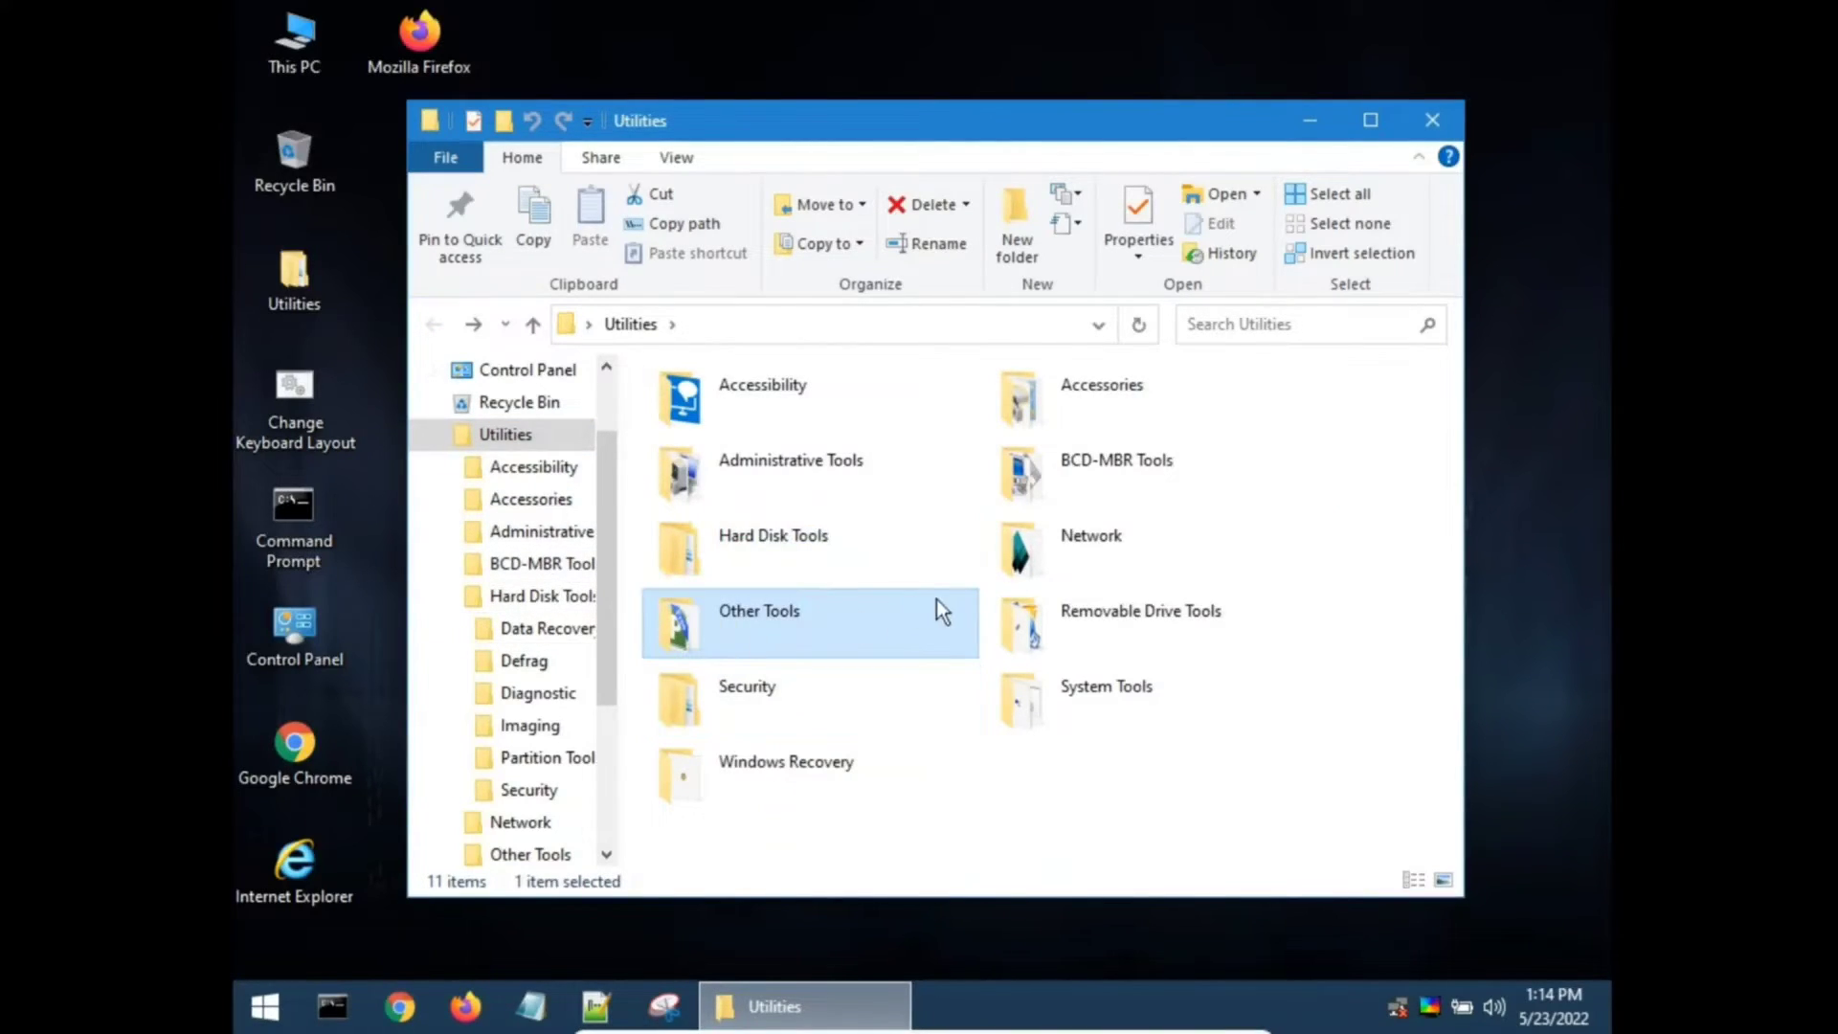
# Step: Reopen the Removable Drive Tools folder to view its shortcuts, and close the folder window
pyautogui.doubleClick(1074, 629)
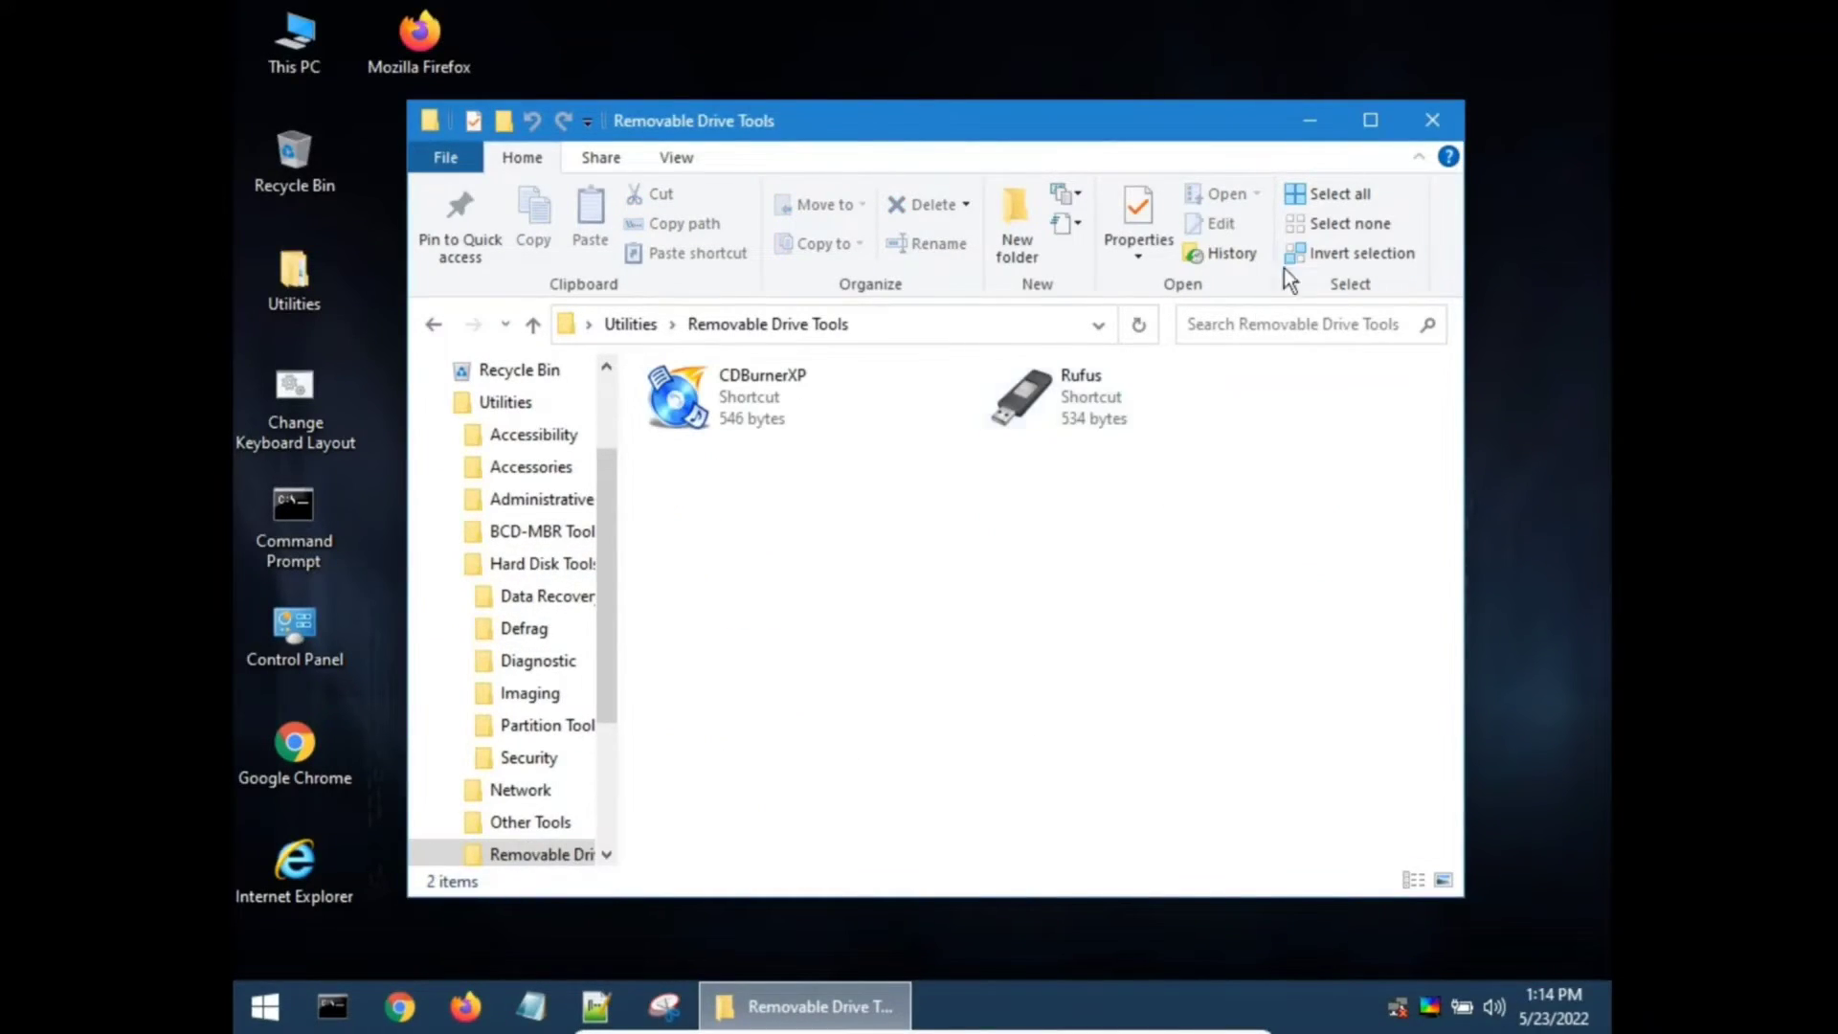
pyautogui.click(1428, 124)
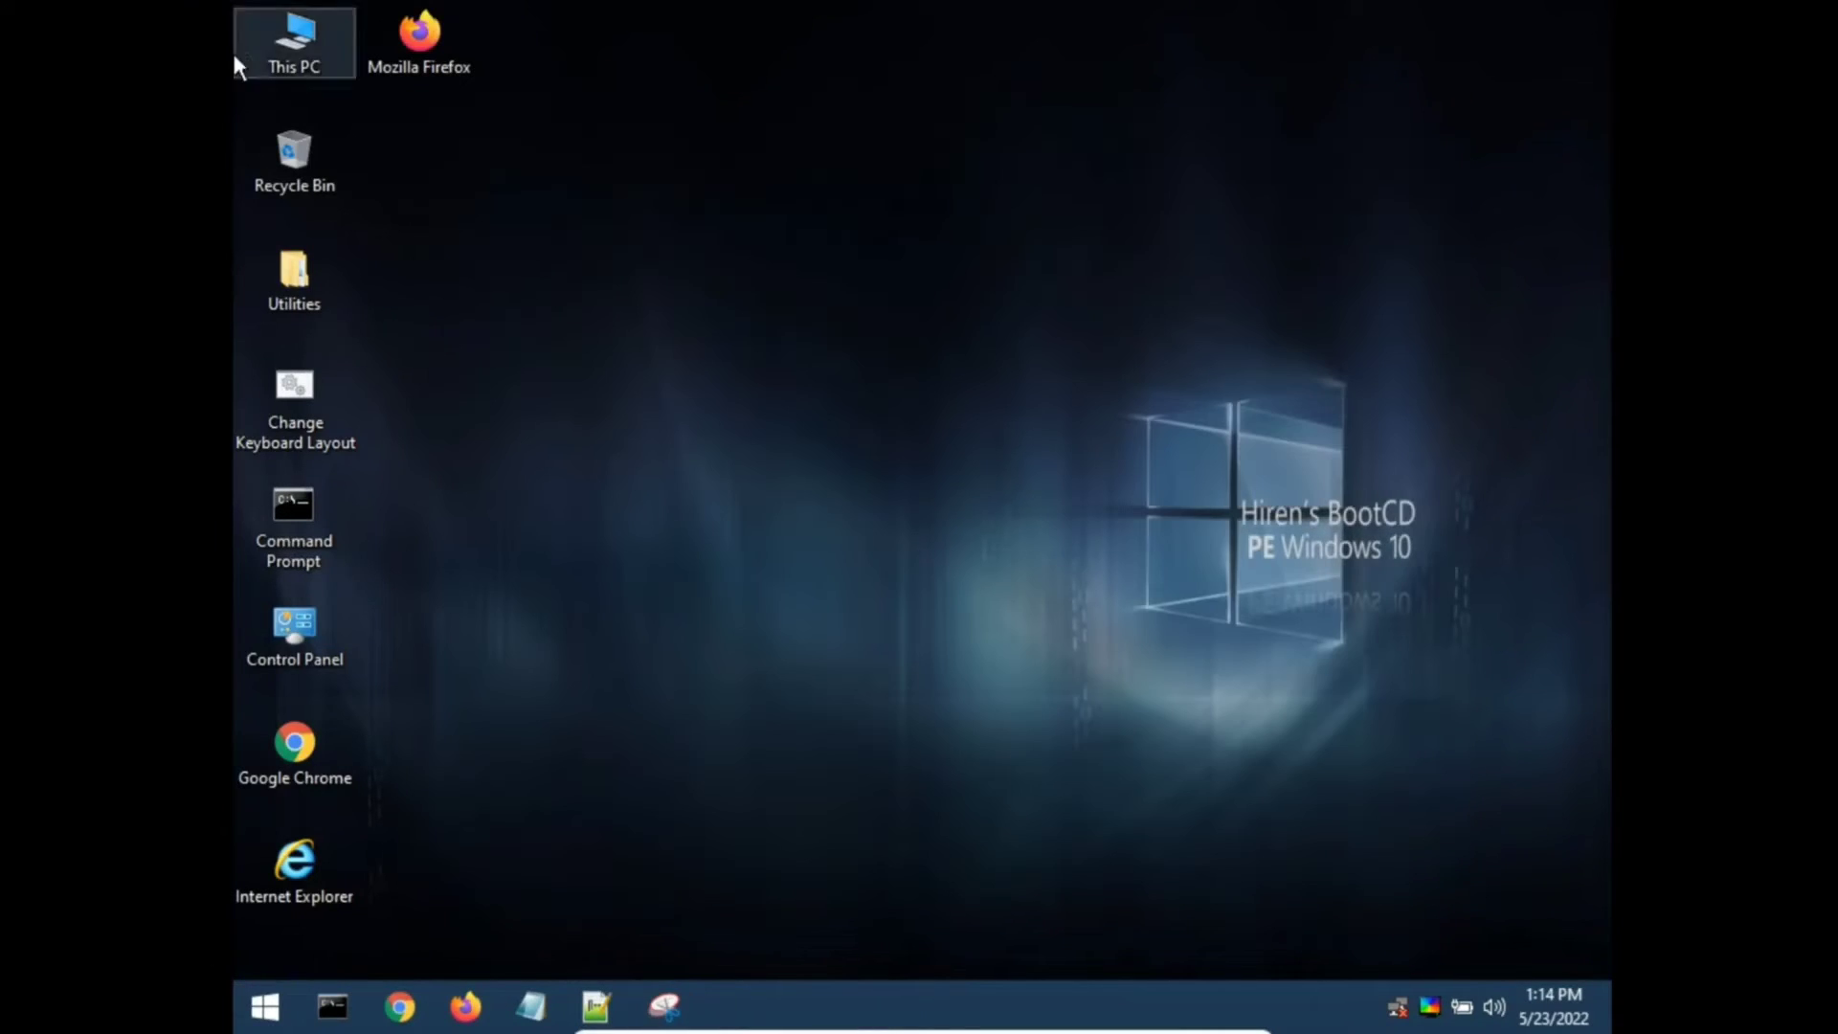
# Step: Change the desktop's display resolution to 640x480 and close the display settings
pyautogui.rightClick(441, 193)
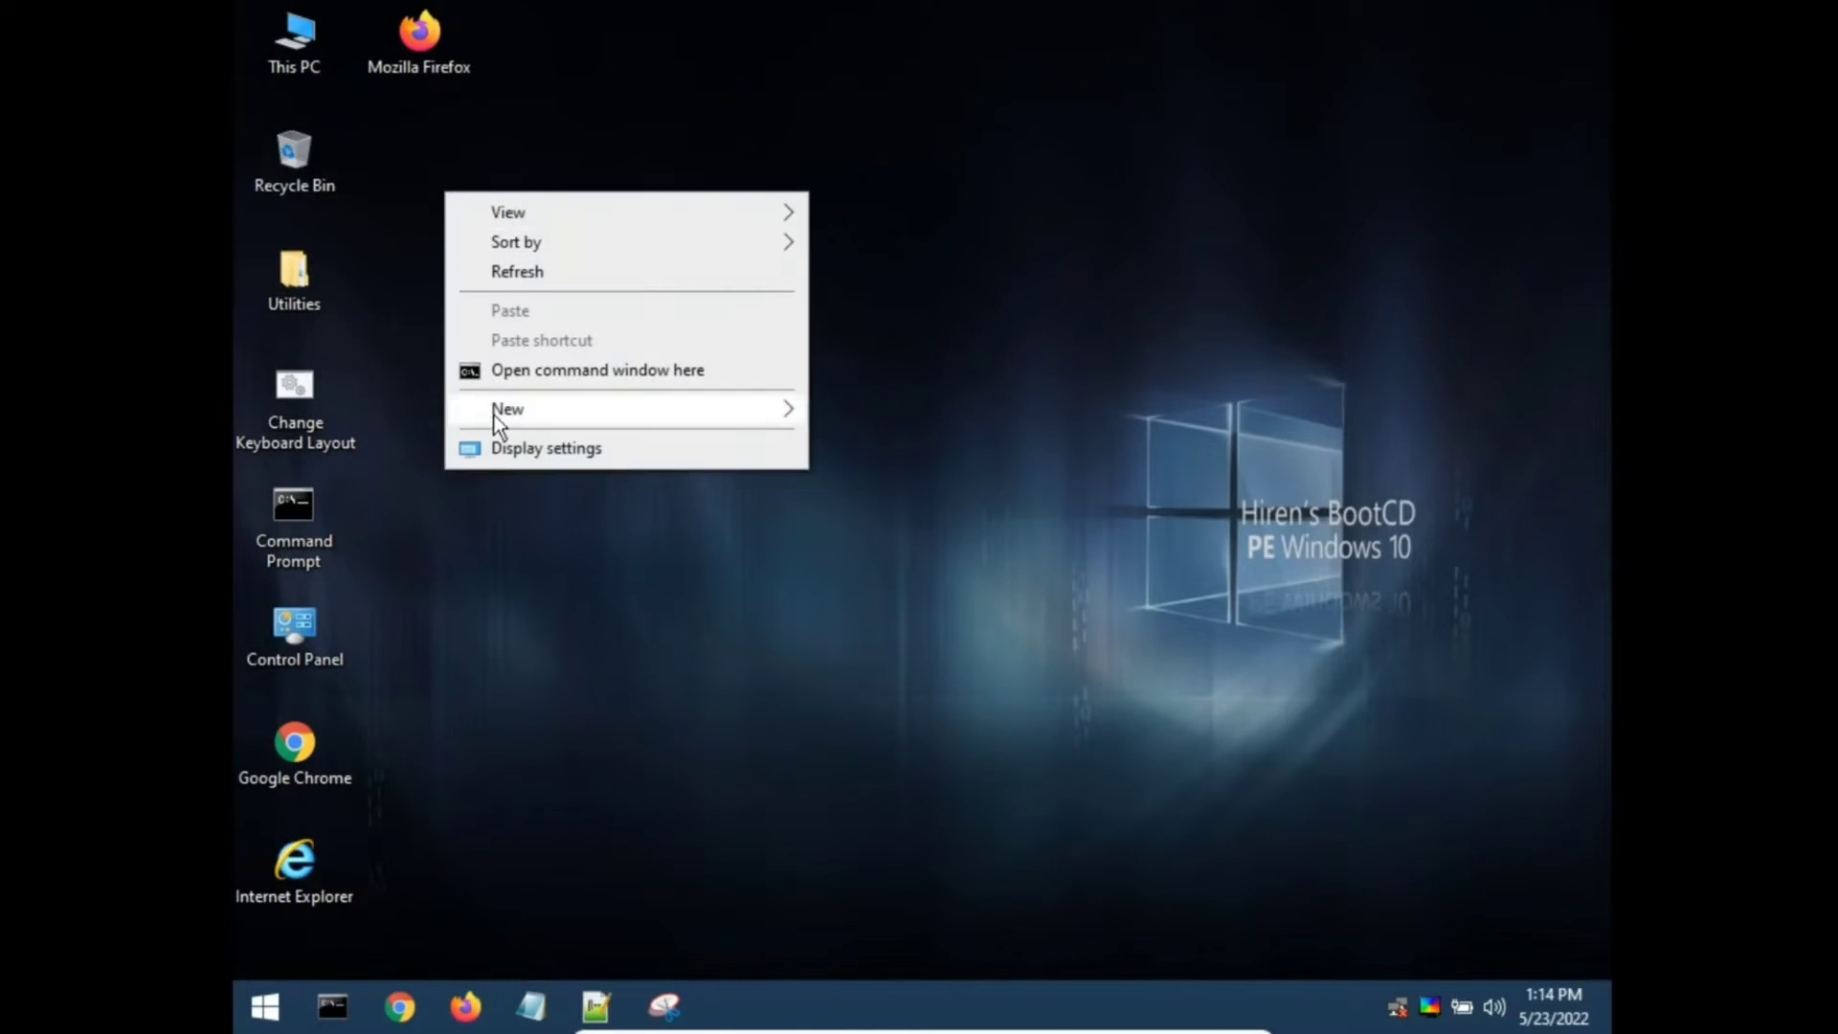
pyautogui.click(505, 447)
pyautogui.click(835, 617)
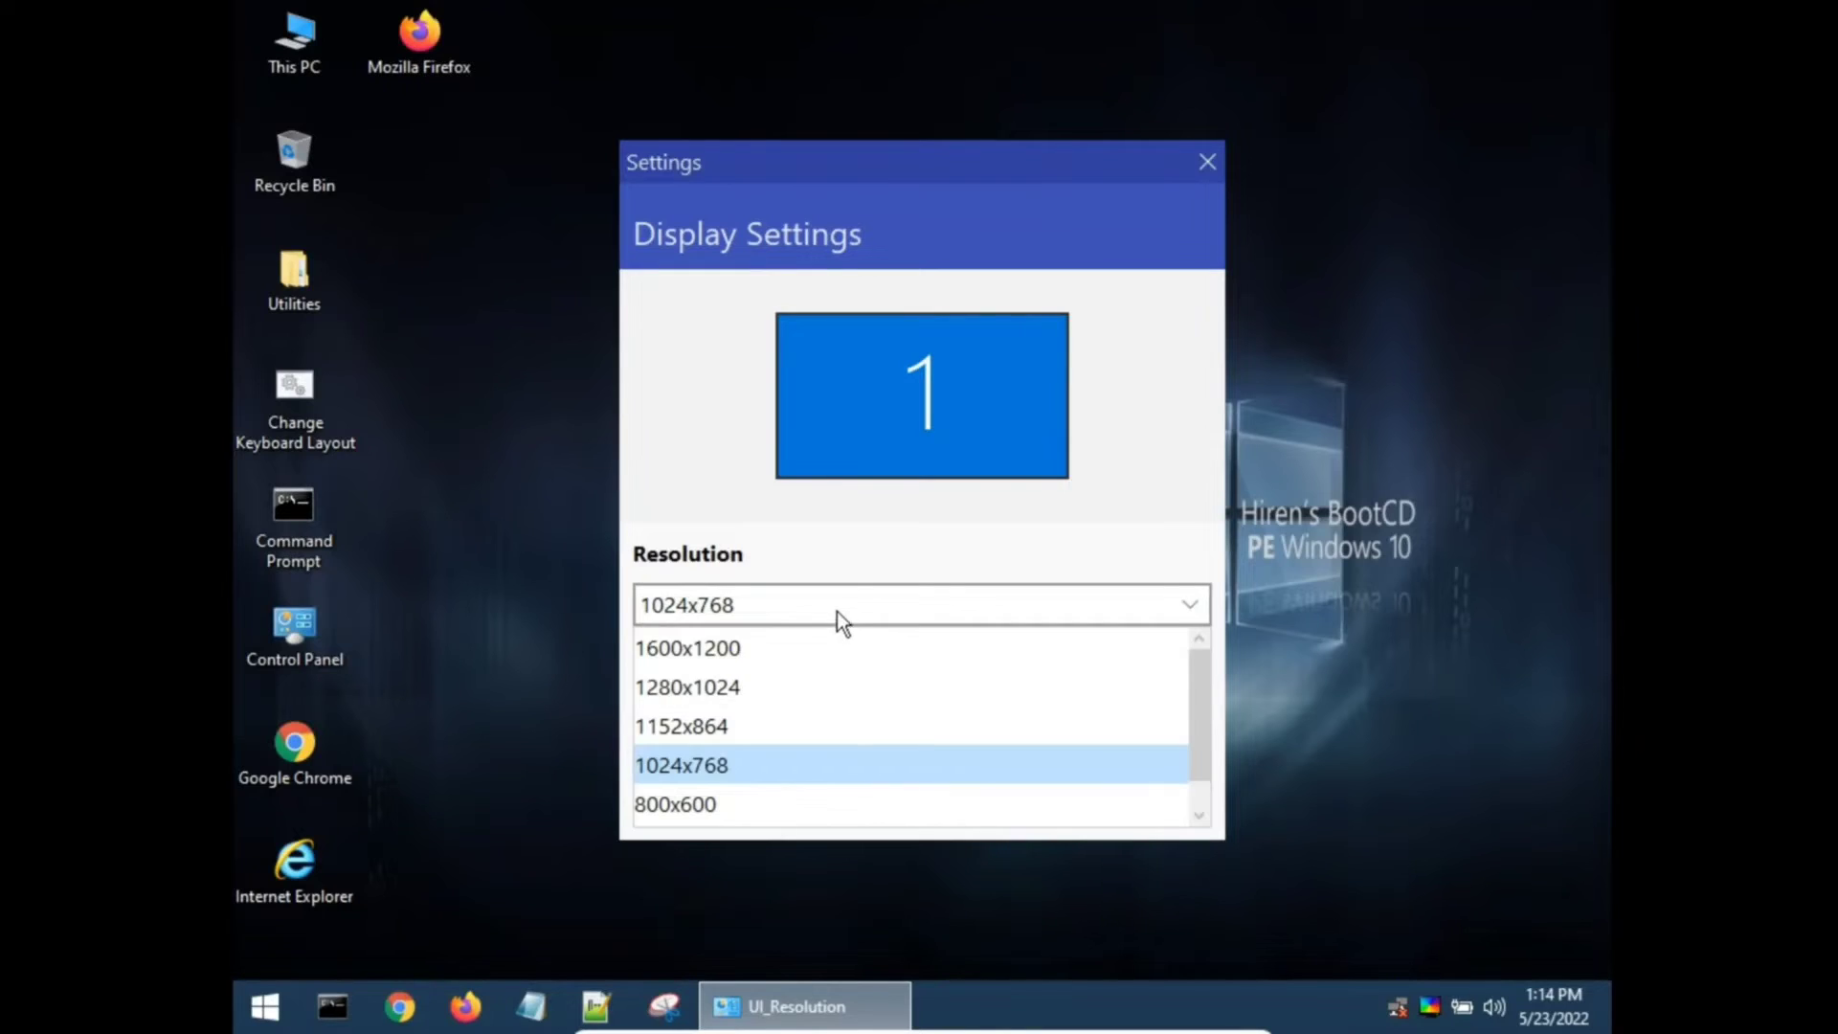
pyautogui.press('Down')
pyautogui.press('Down')
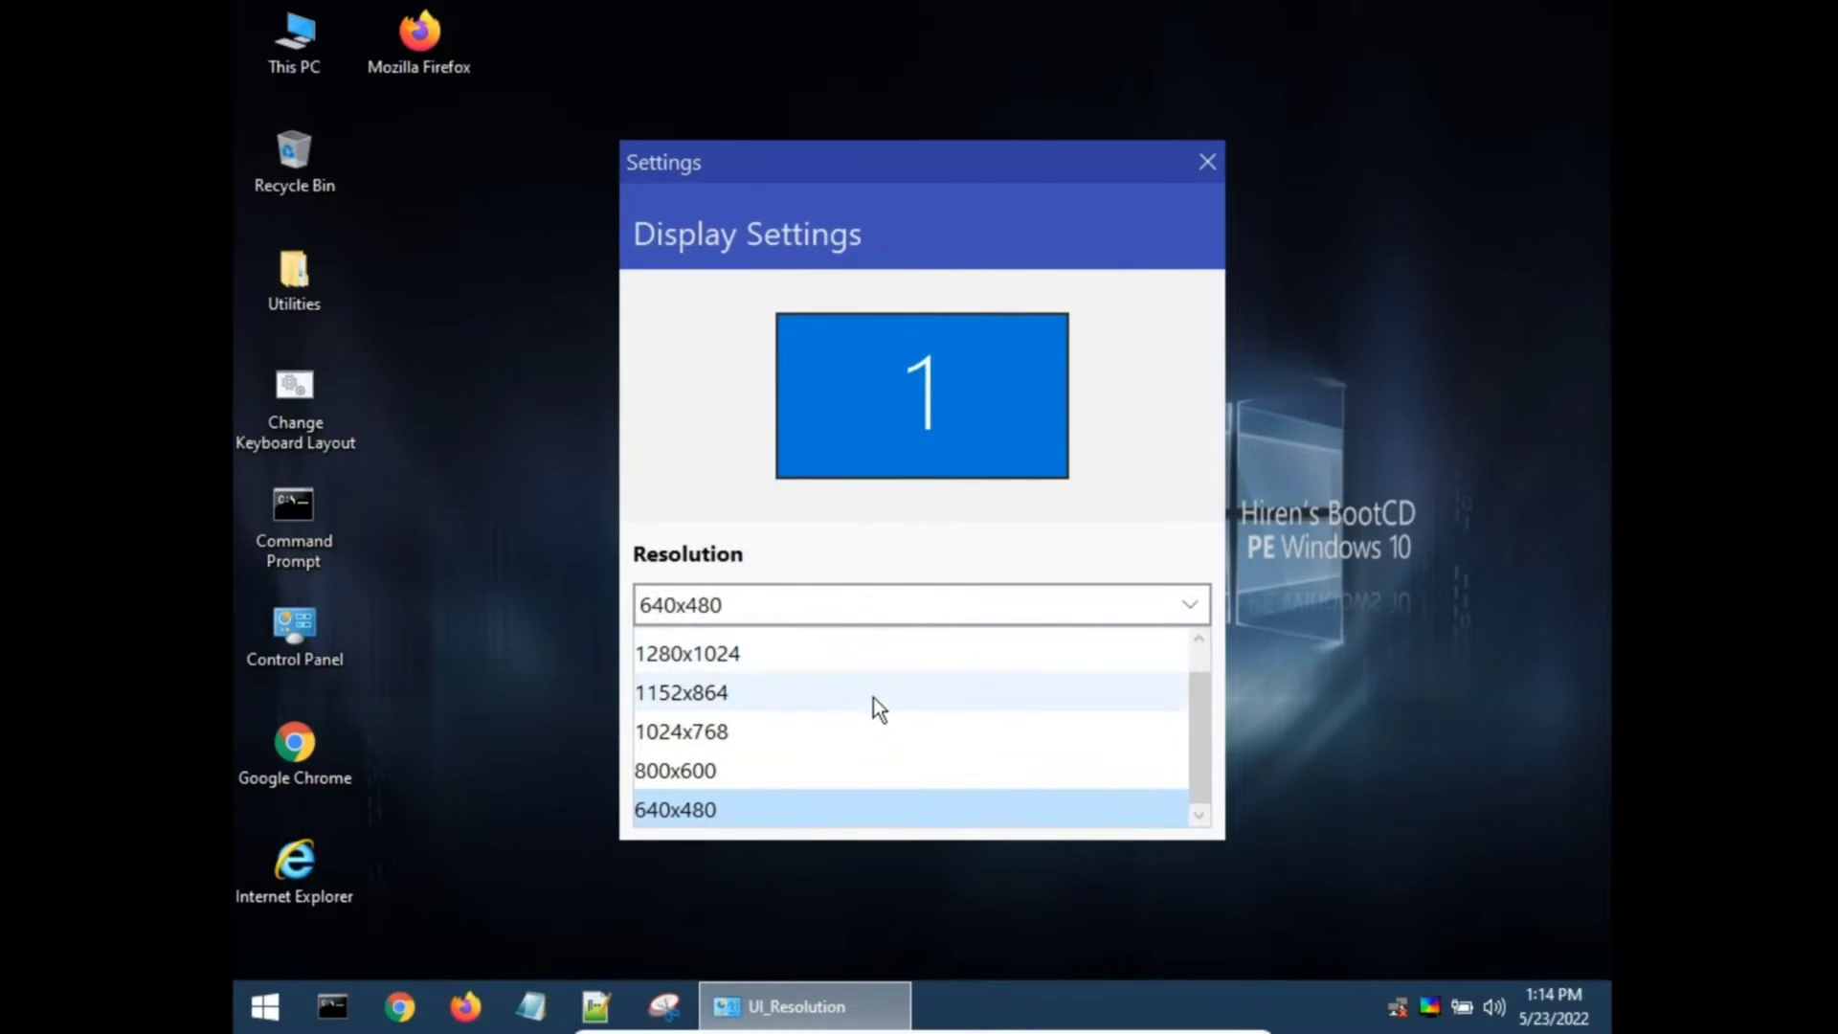
pyautogui.click(793, 809)
pyautogui.click(965, 777)
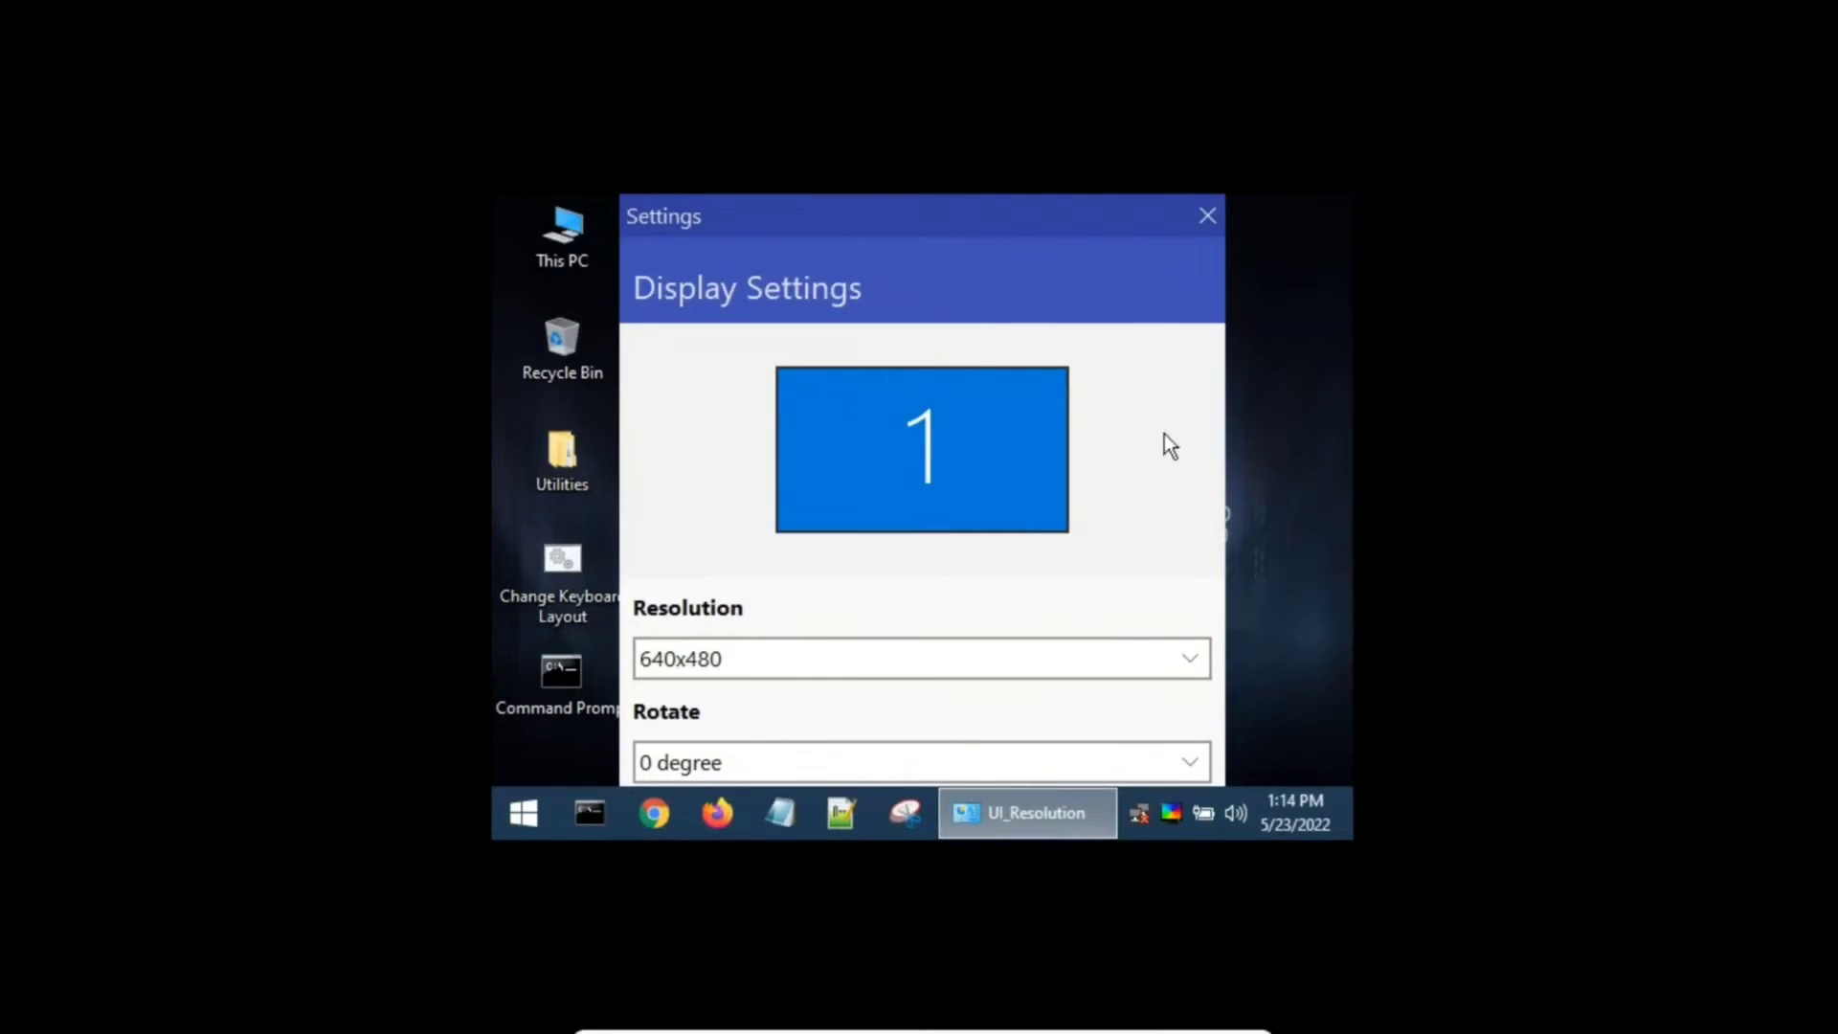
pyautogui.click(1206, 217)
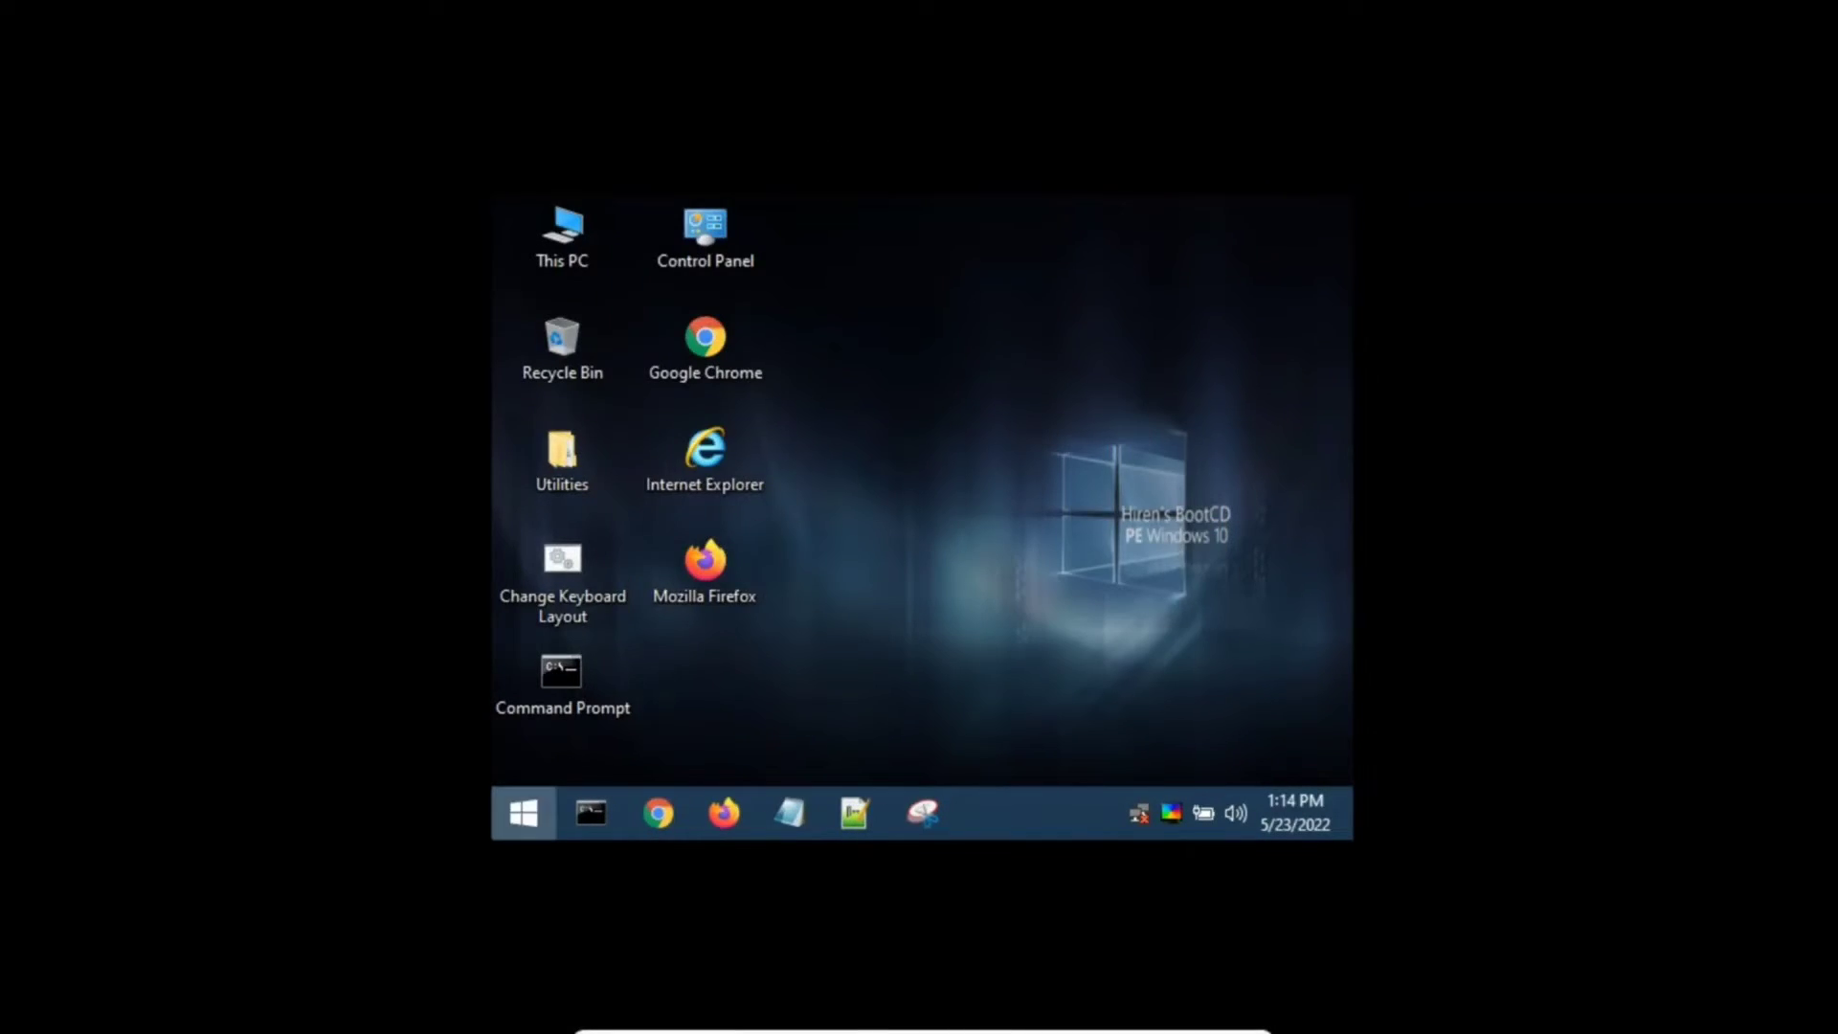
# Step: Reopen the display settings from the desktop
pyautogui.click(524, 813)
pyautogui.rightClick(1340, 437)
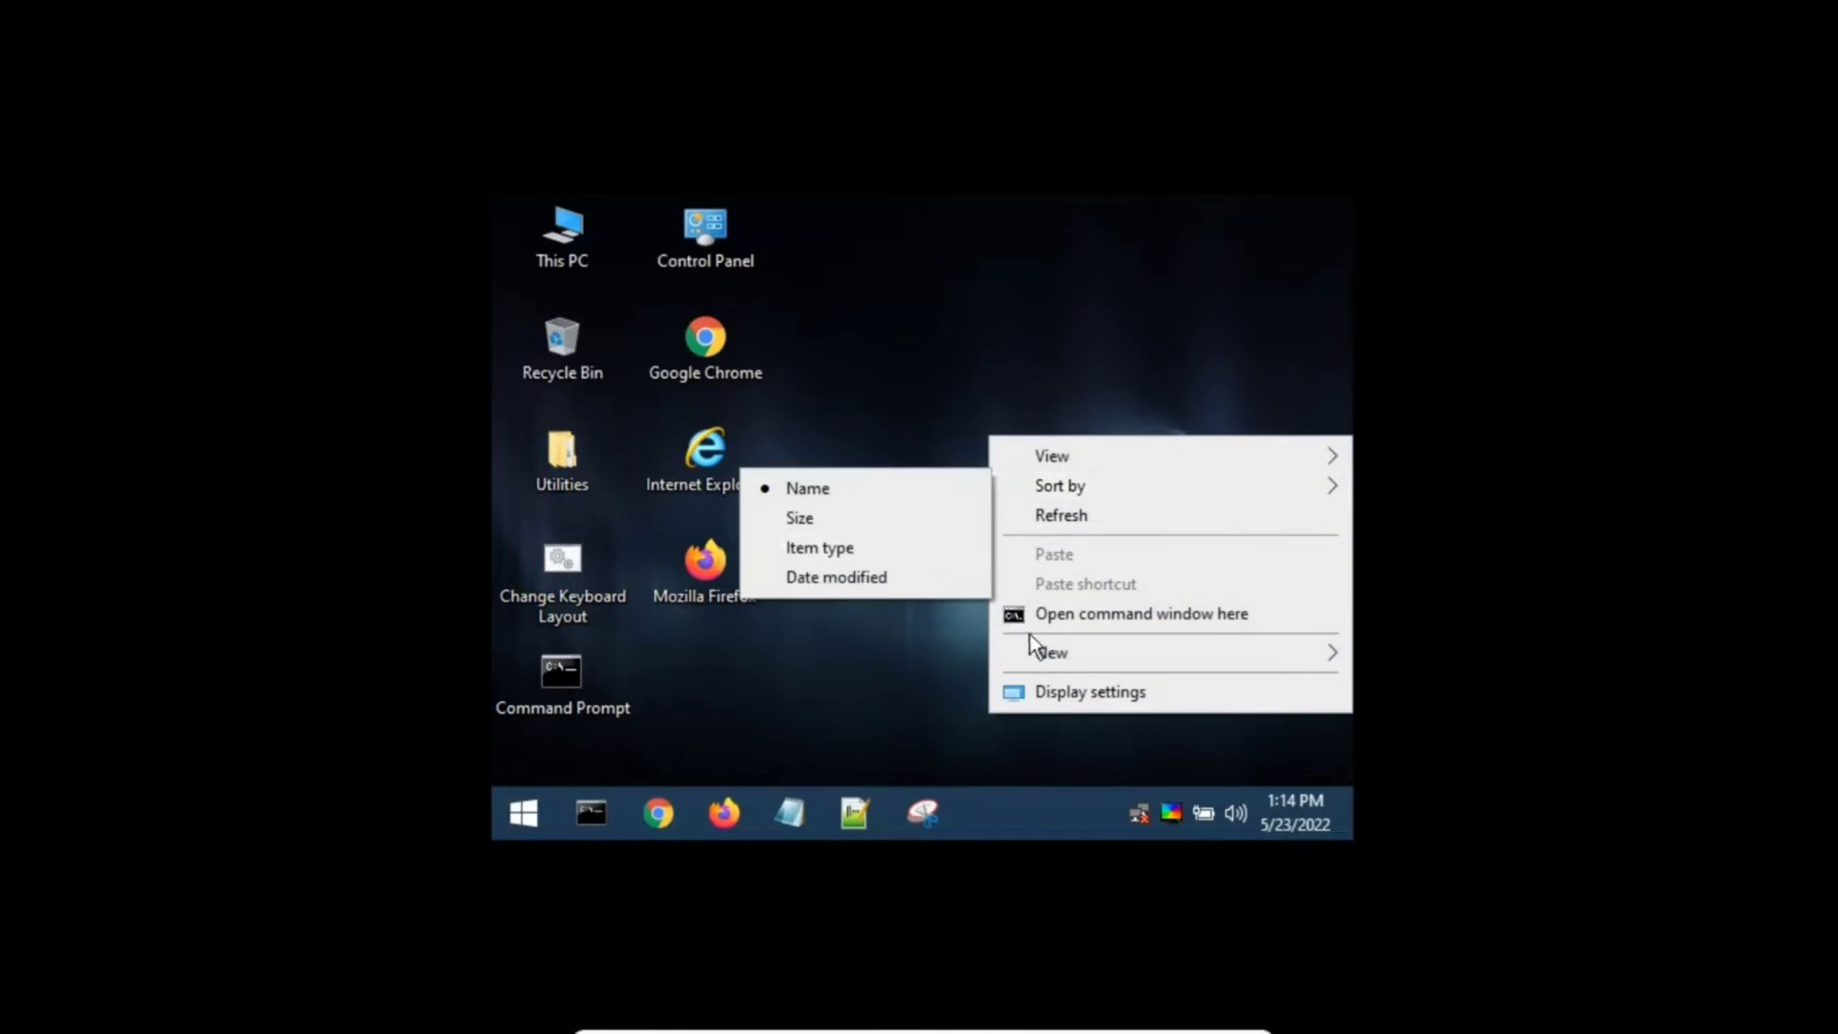
pyautogui.rightClick(991, 195)
pyautogui.click(1099, 450)
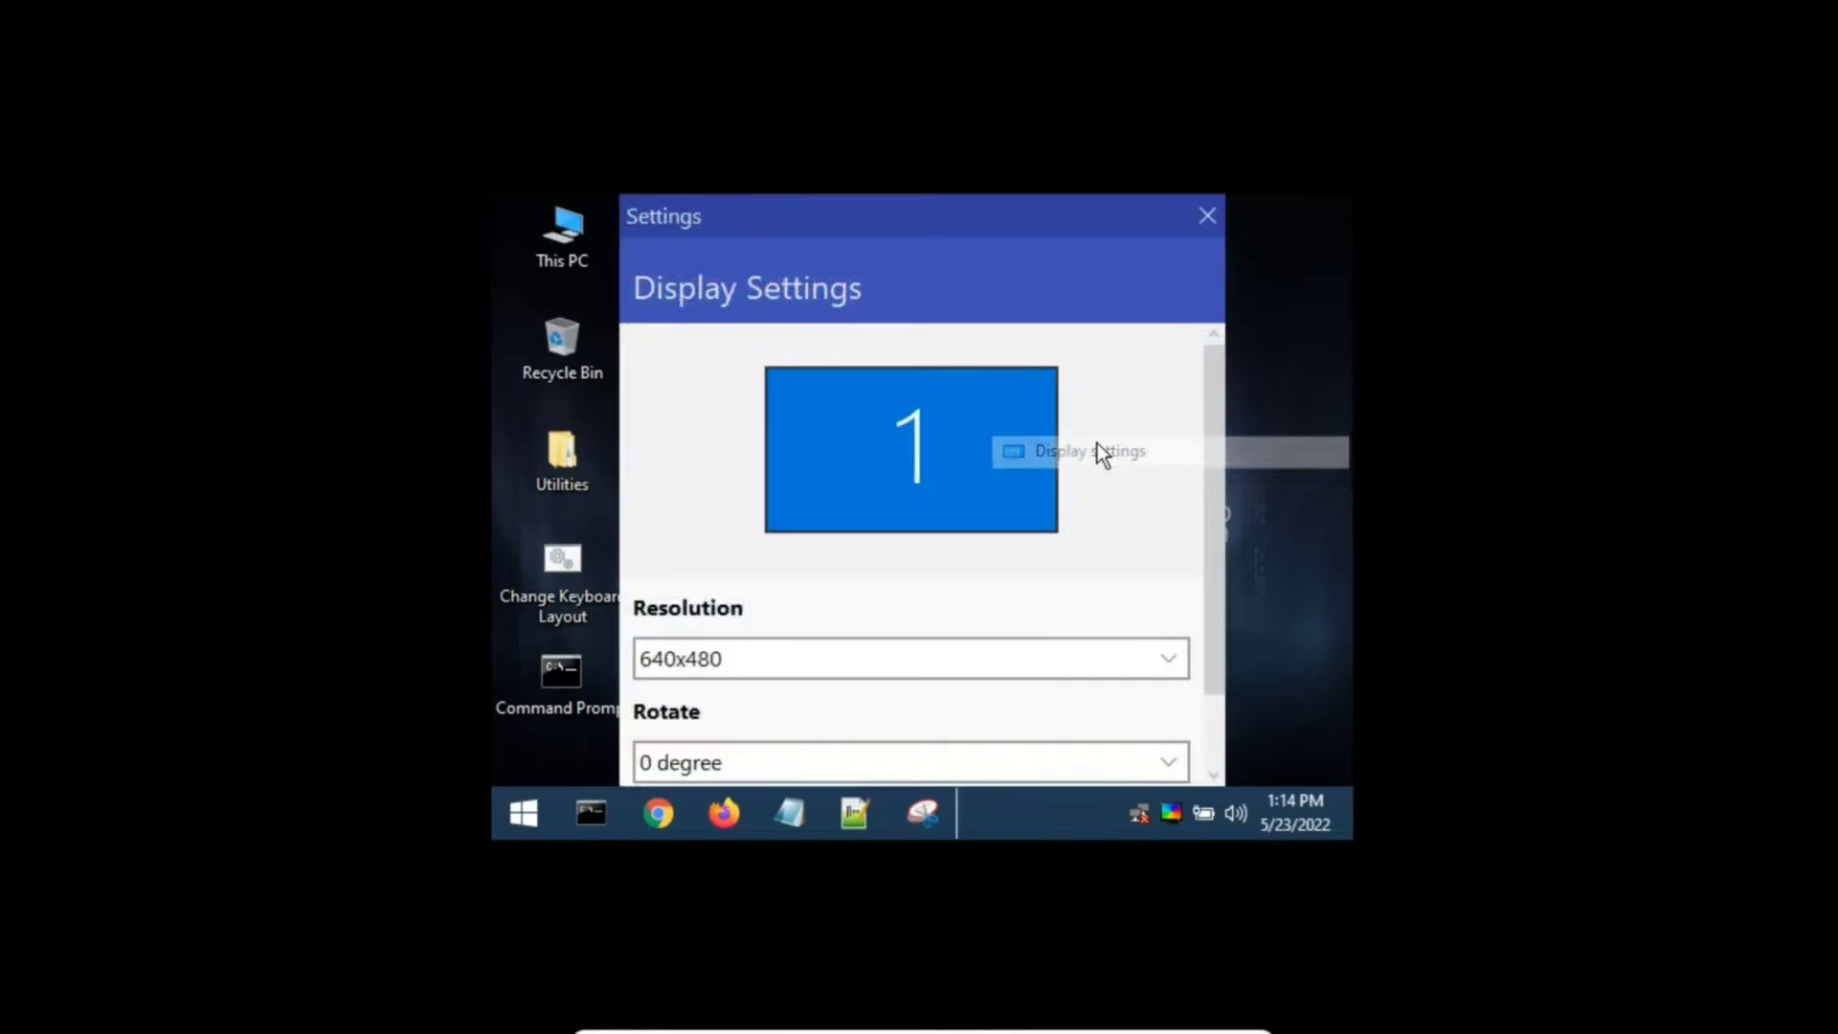
# Step: Try selecting 1152x864 as the display resolution without applying it
pyautogui.click(831, 679)
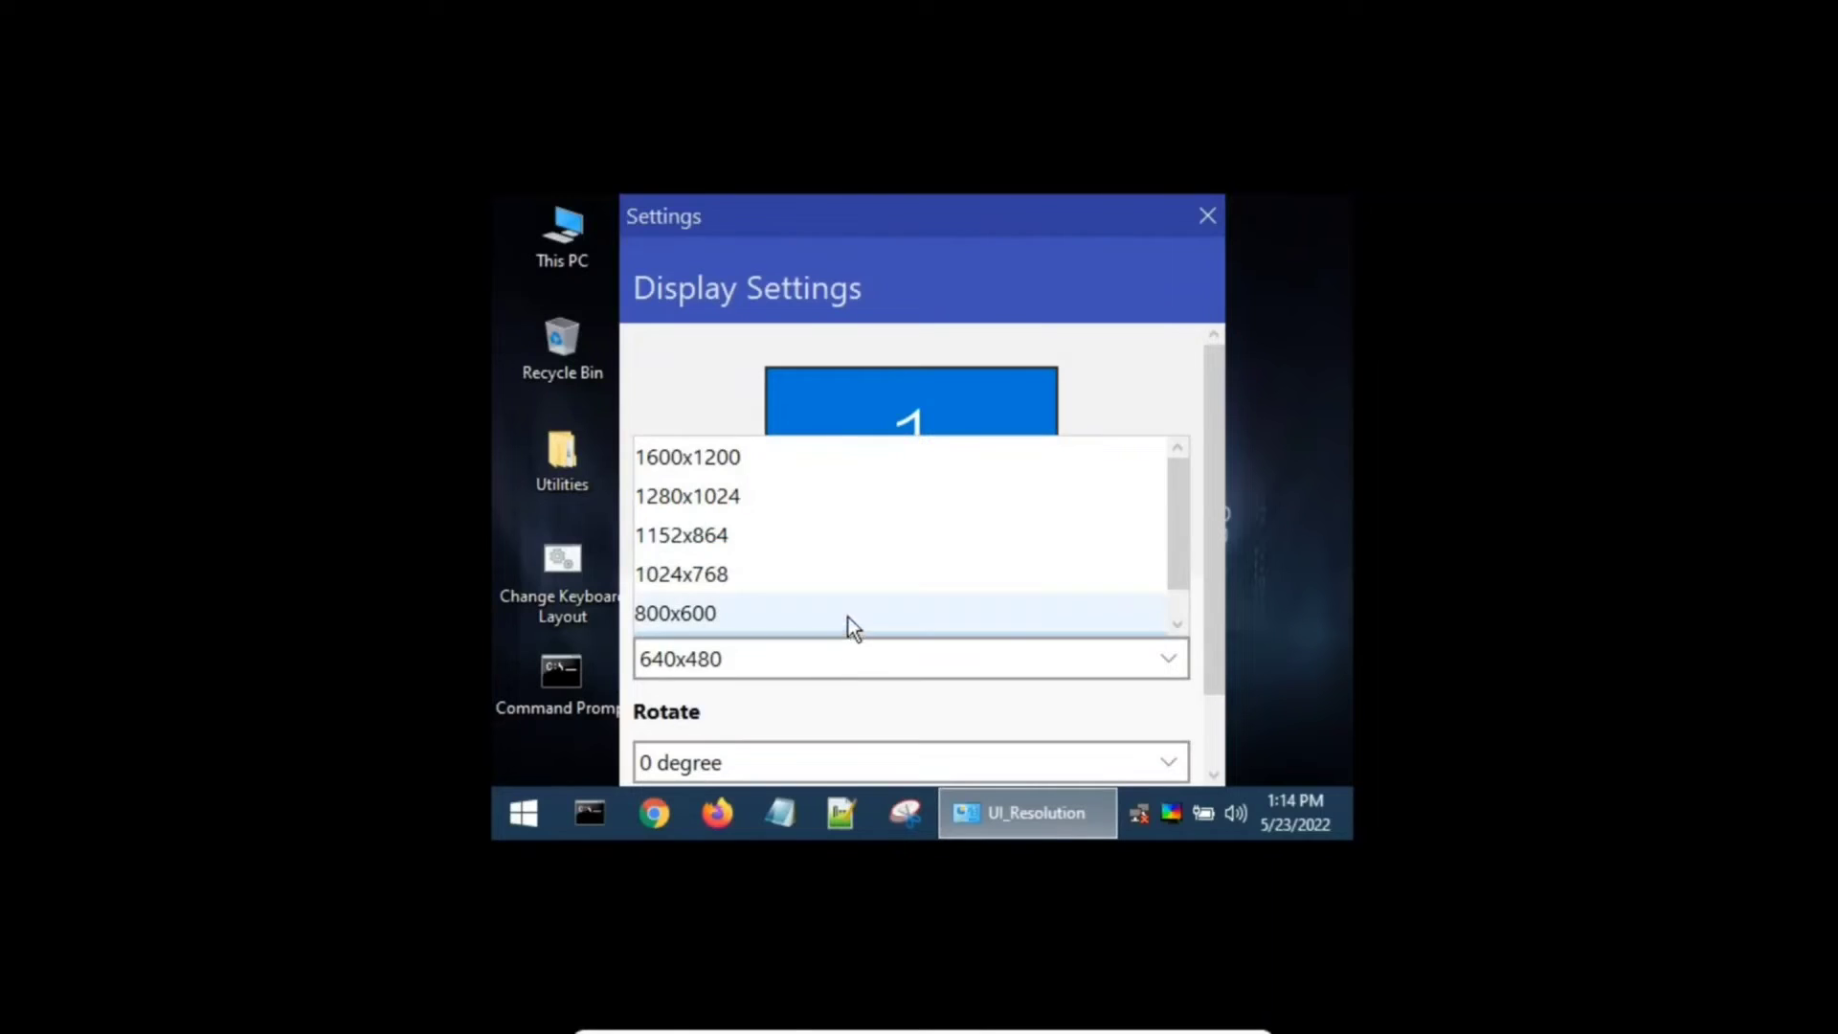
pyautogui.click(842, 534)
pyautogui.press('Down')
pyautogui.press('Down')
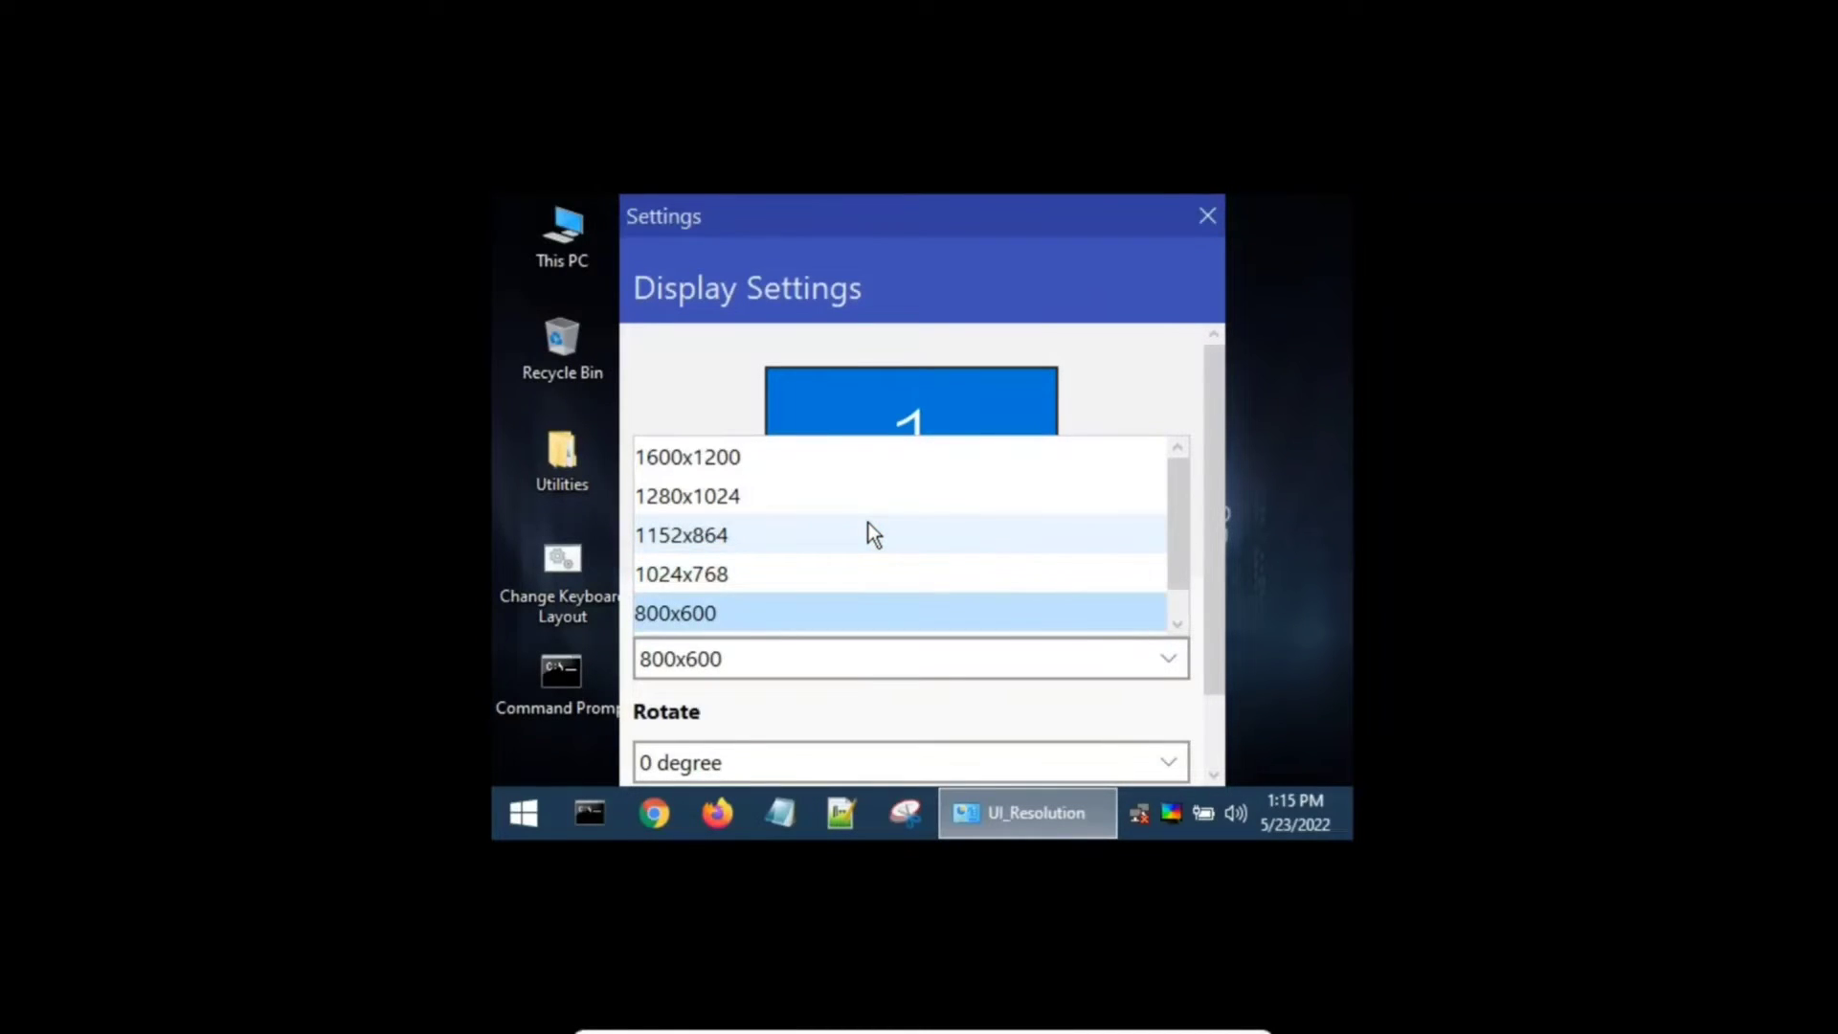
pyautogui.press('Up')
pyautogui.press('Up')
pyautogui.click(815, 535)
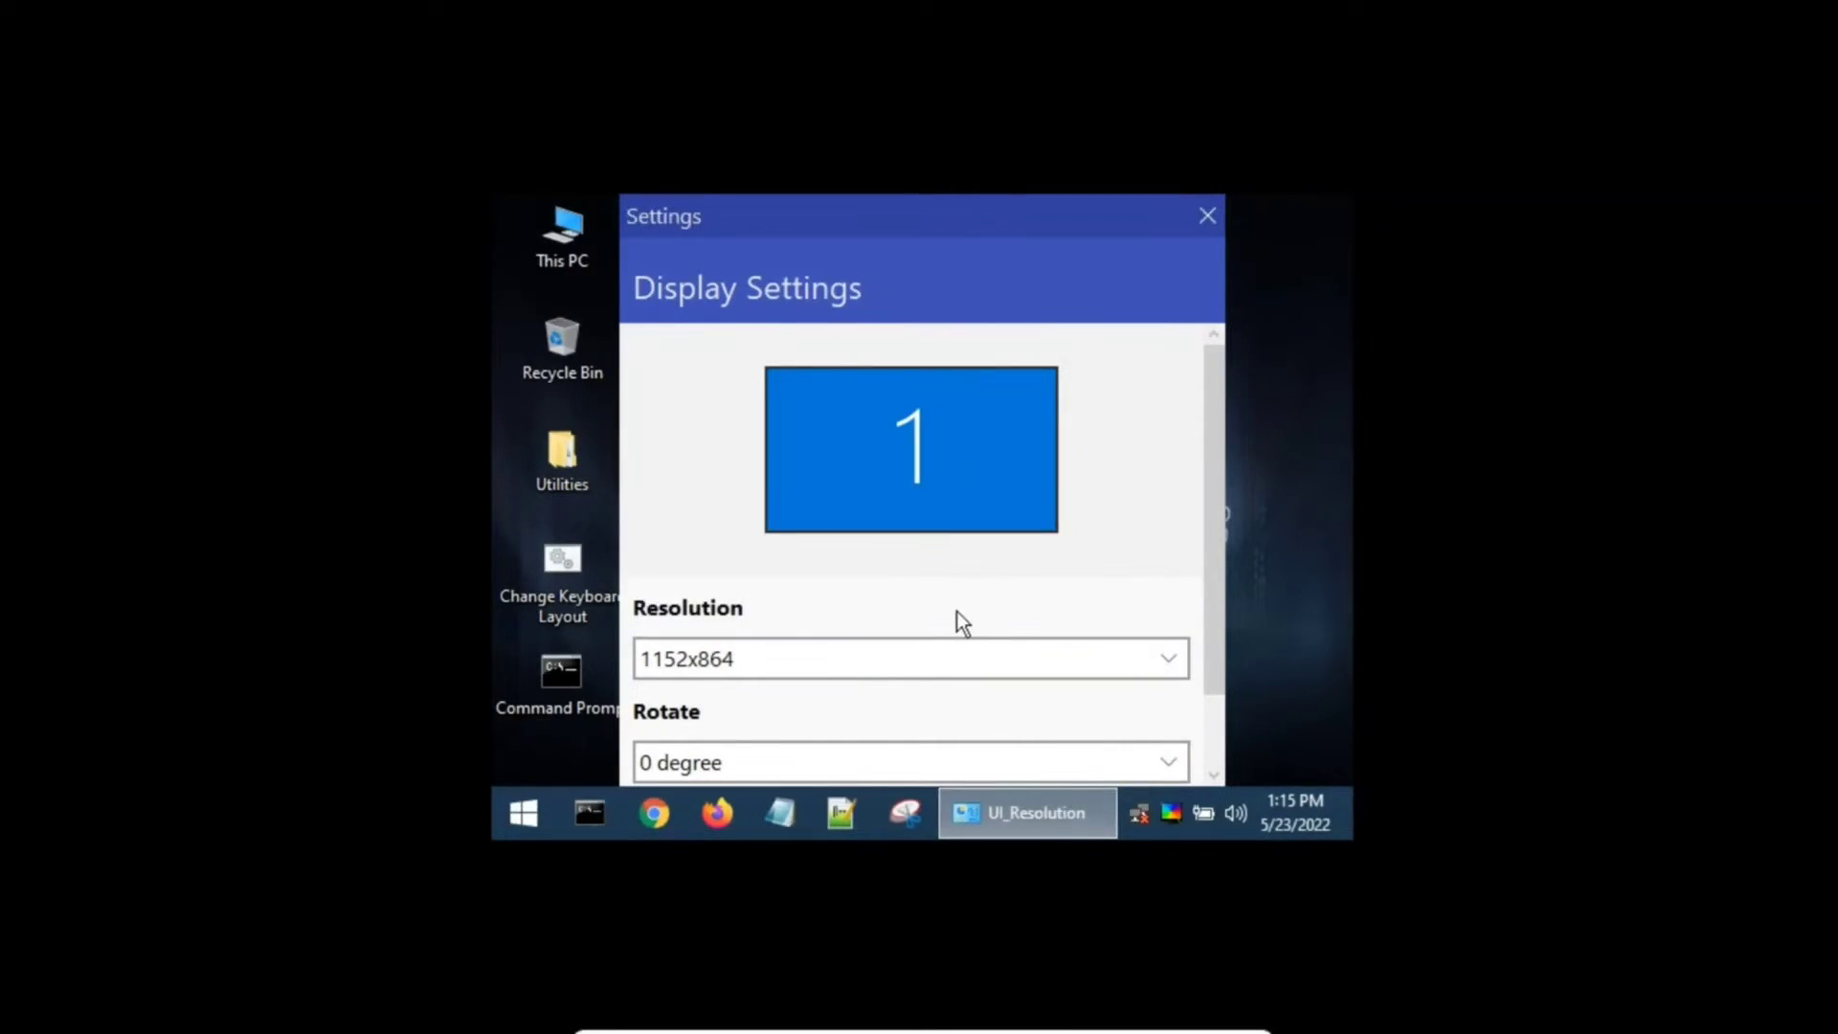
# Step: Set the display resolution to 800x600, apply it, and close the display settings
pyautogui.click(899, 651)
pyautogui.click(881, 598)
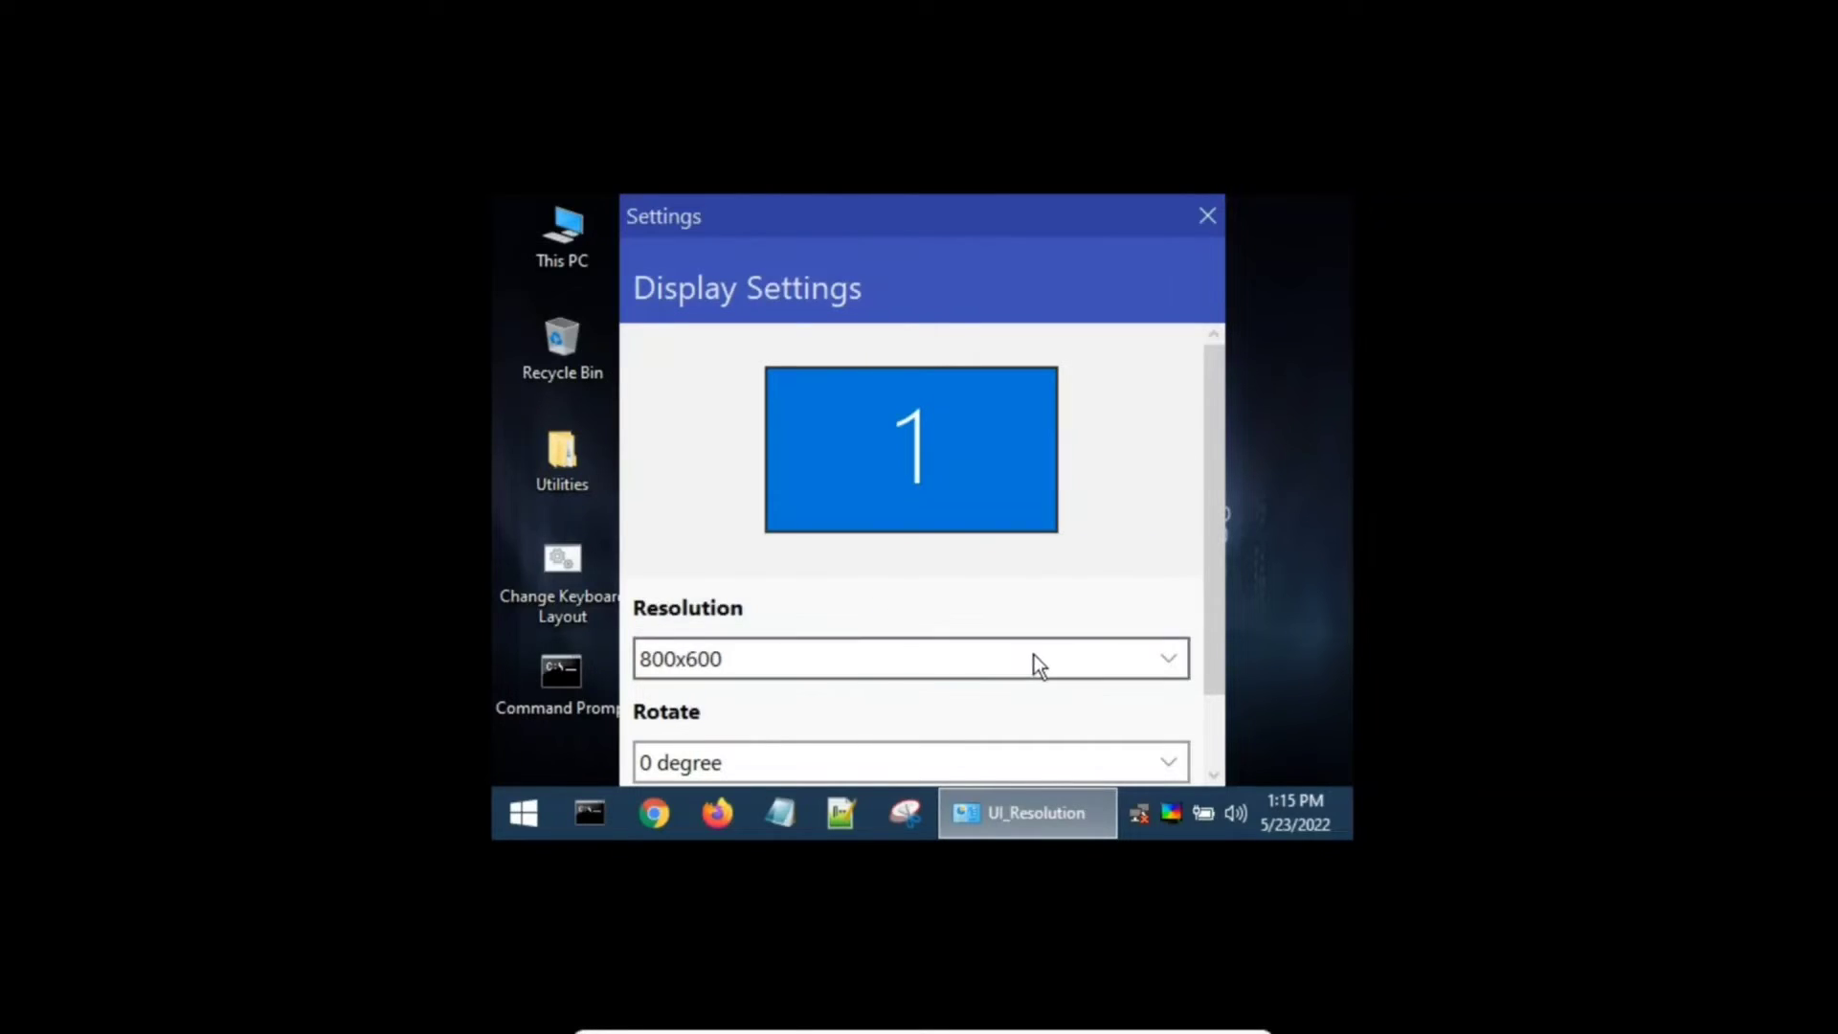
pyautogui.scroll(-2, 1190, 670)
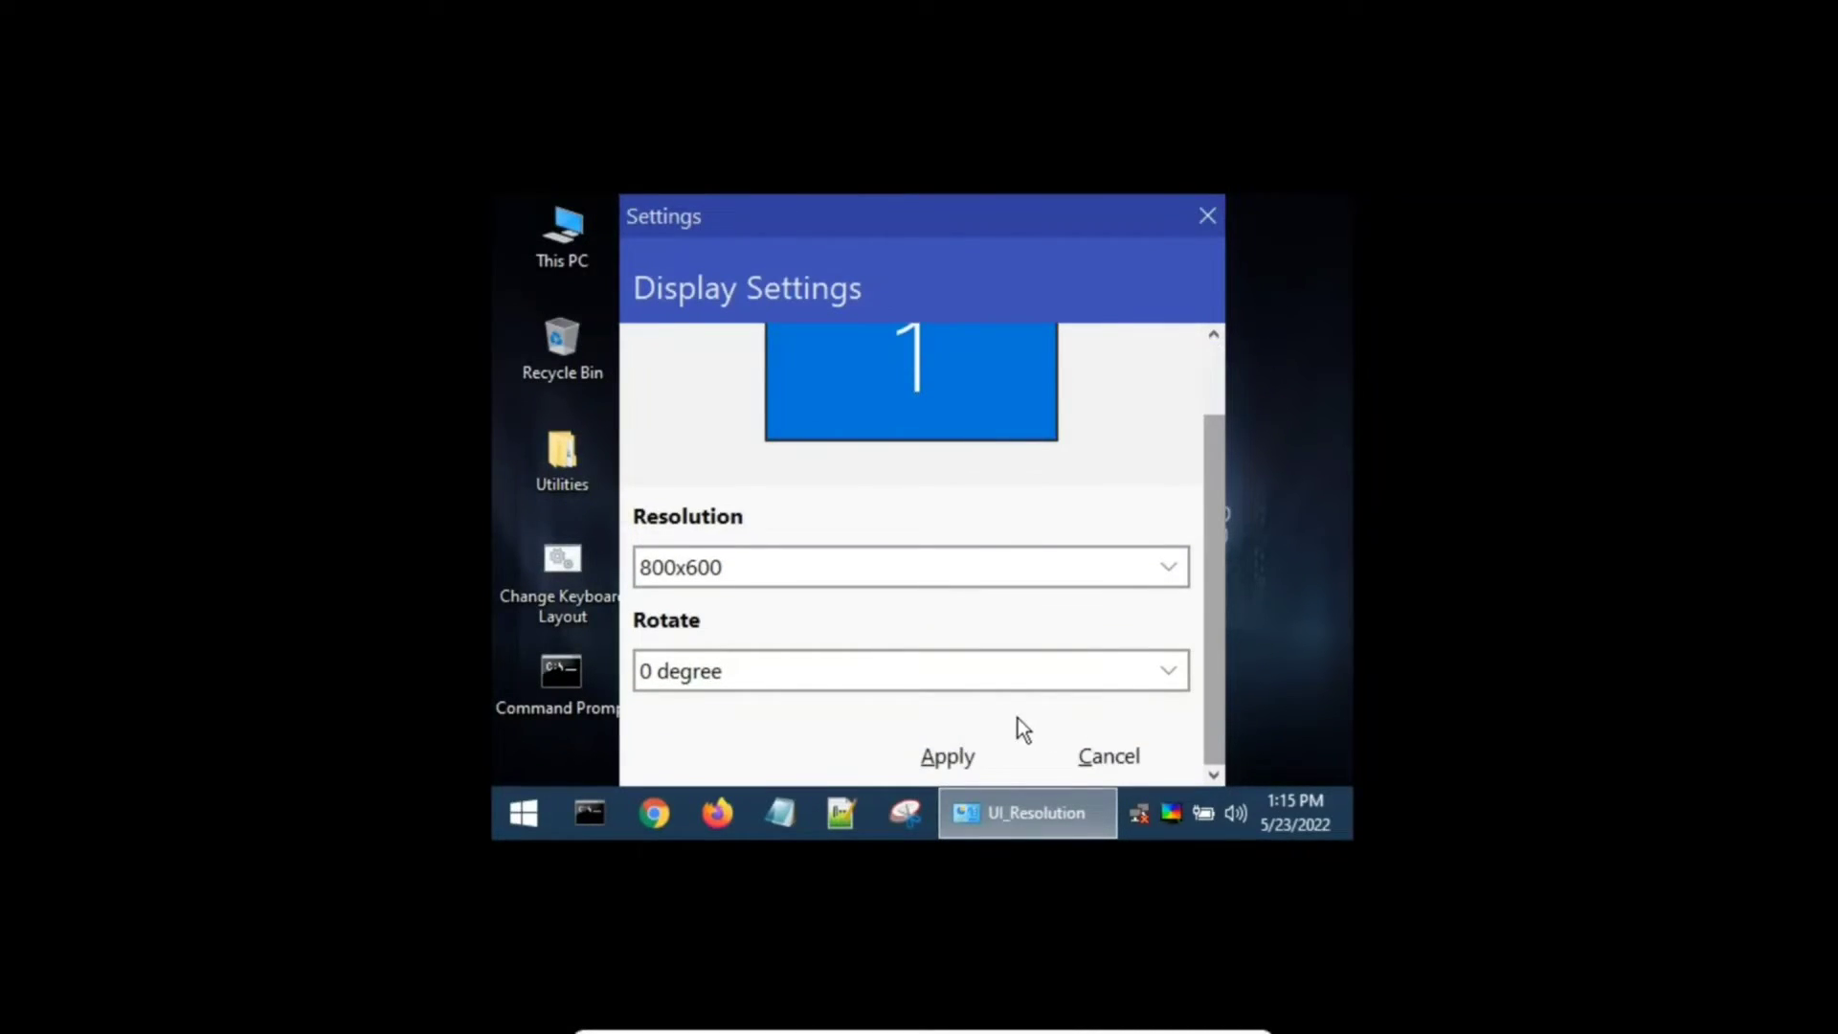
pyautogui.click(946, 755)
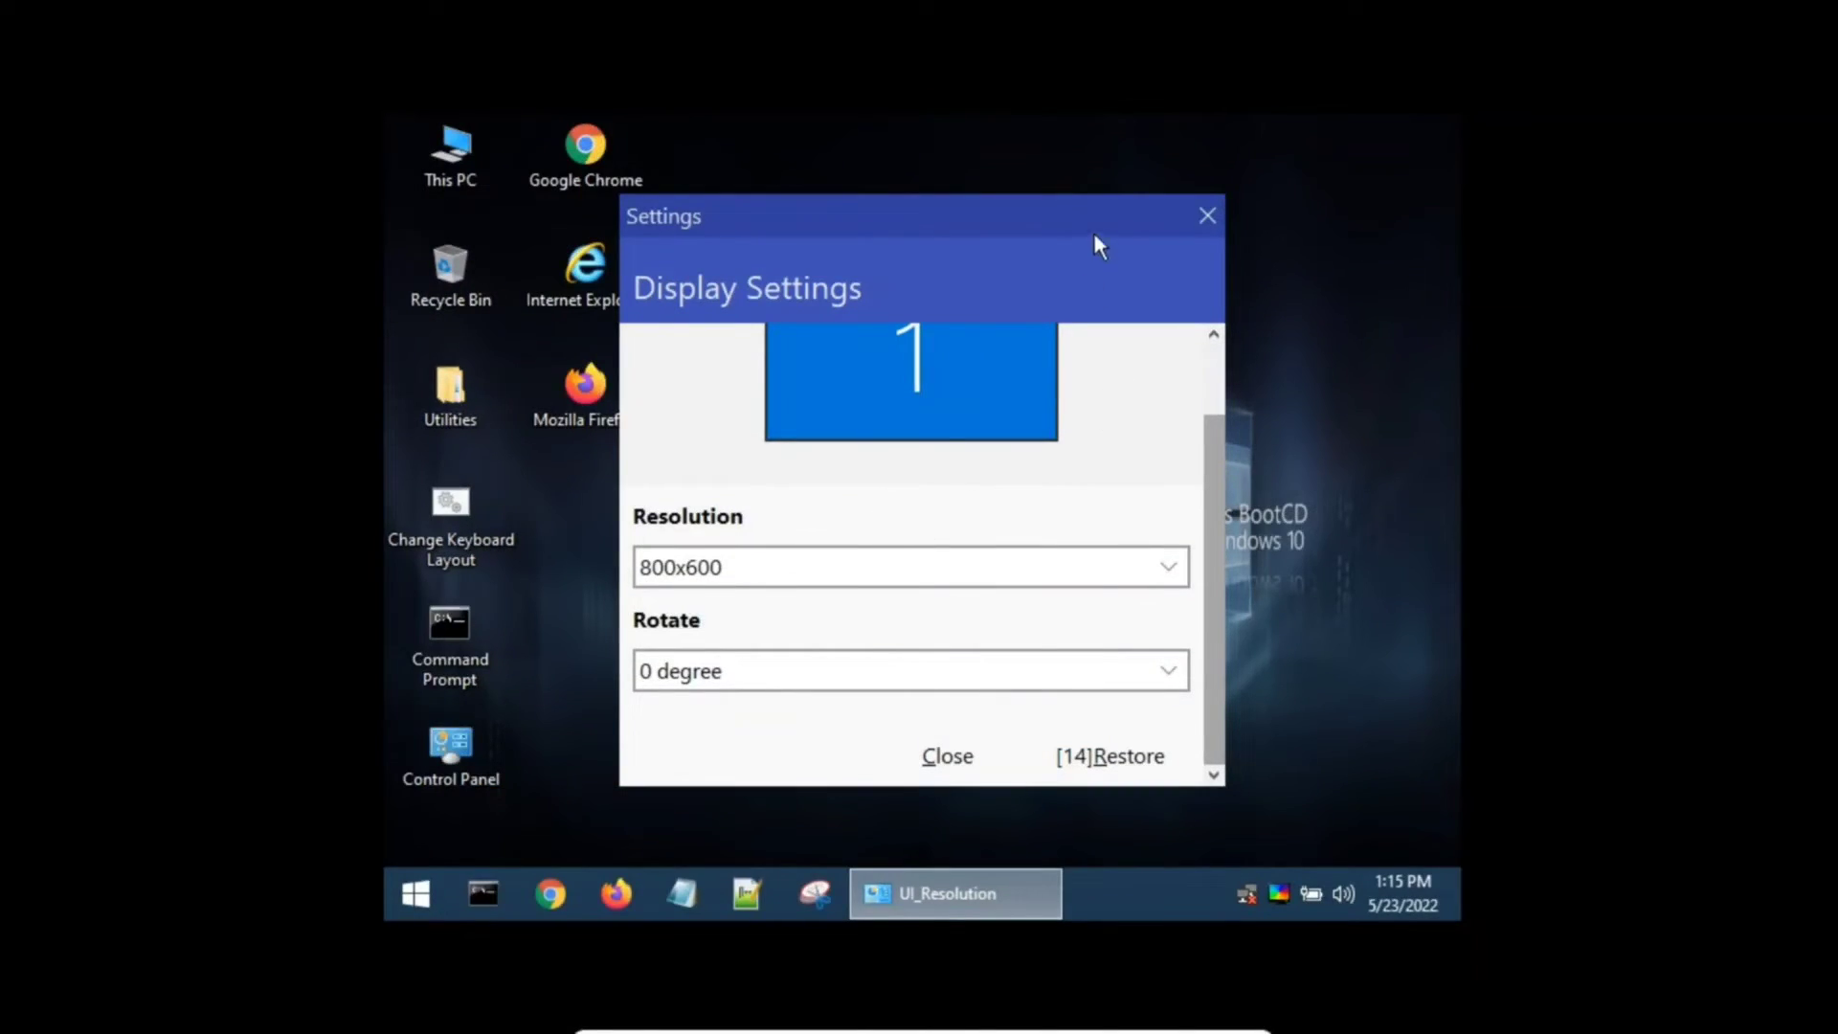
pyautogui.doubleClick(1190, 217)
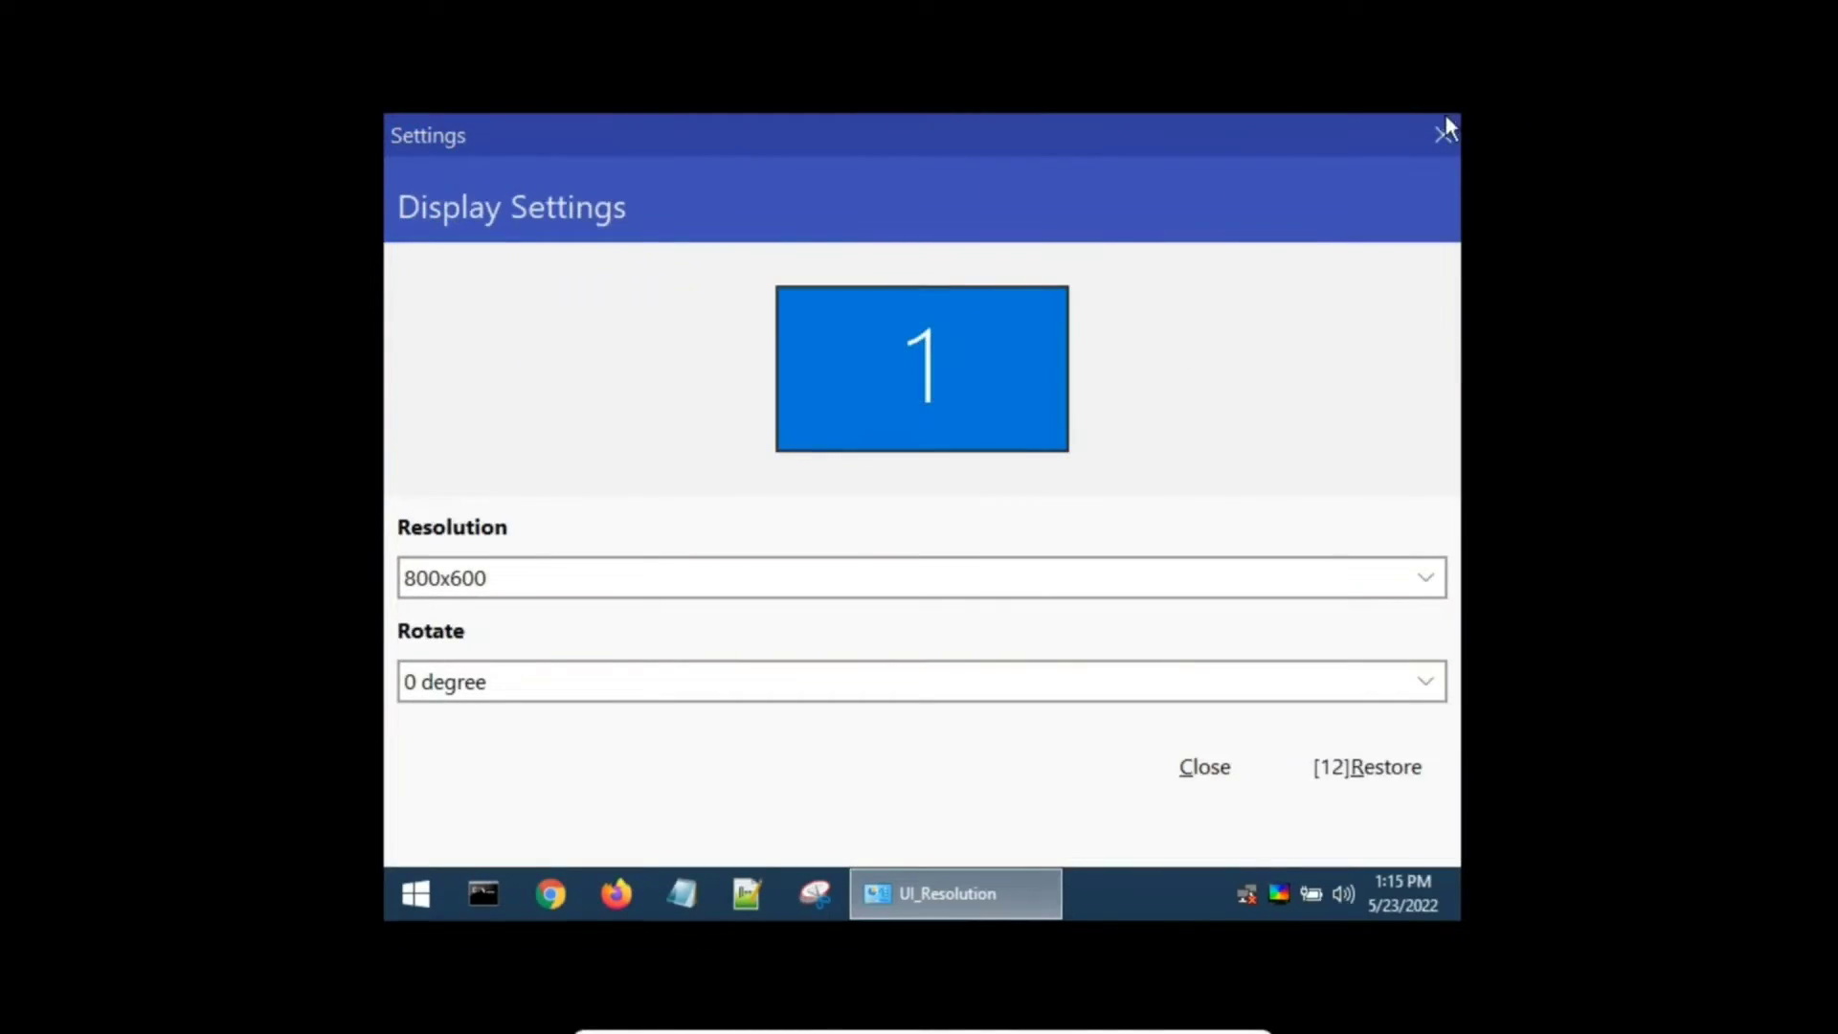
pyautogui.doubleClick(1440, 122)
pyautogui.click(1204, 213)
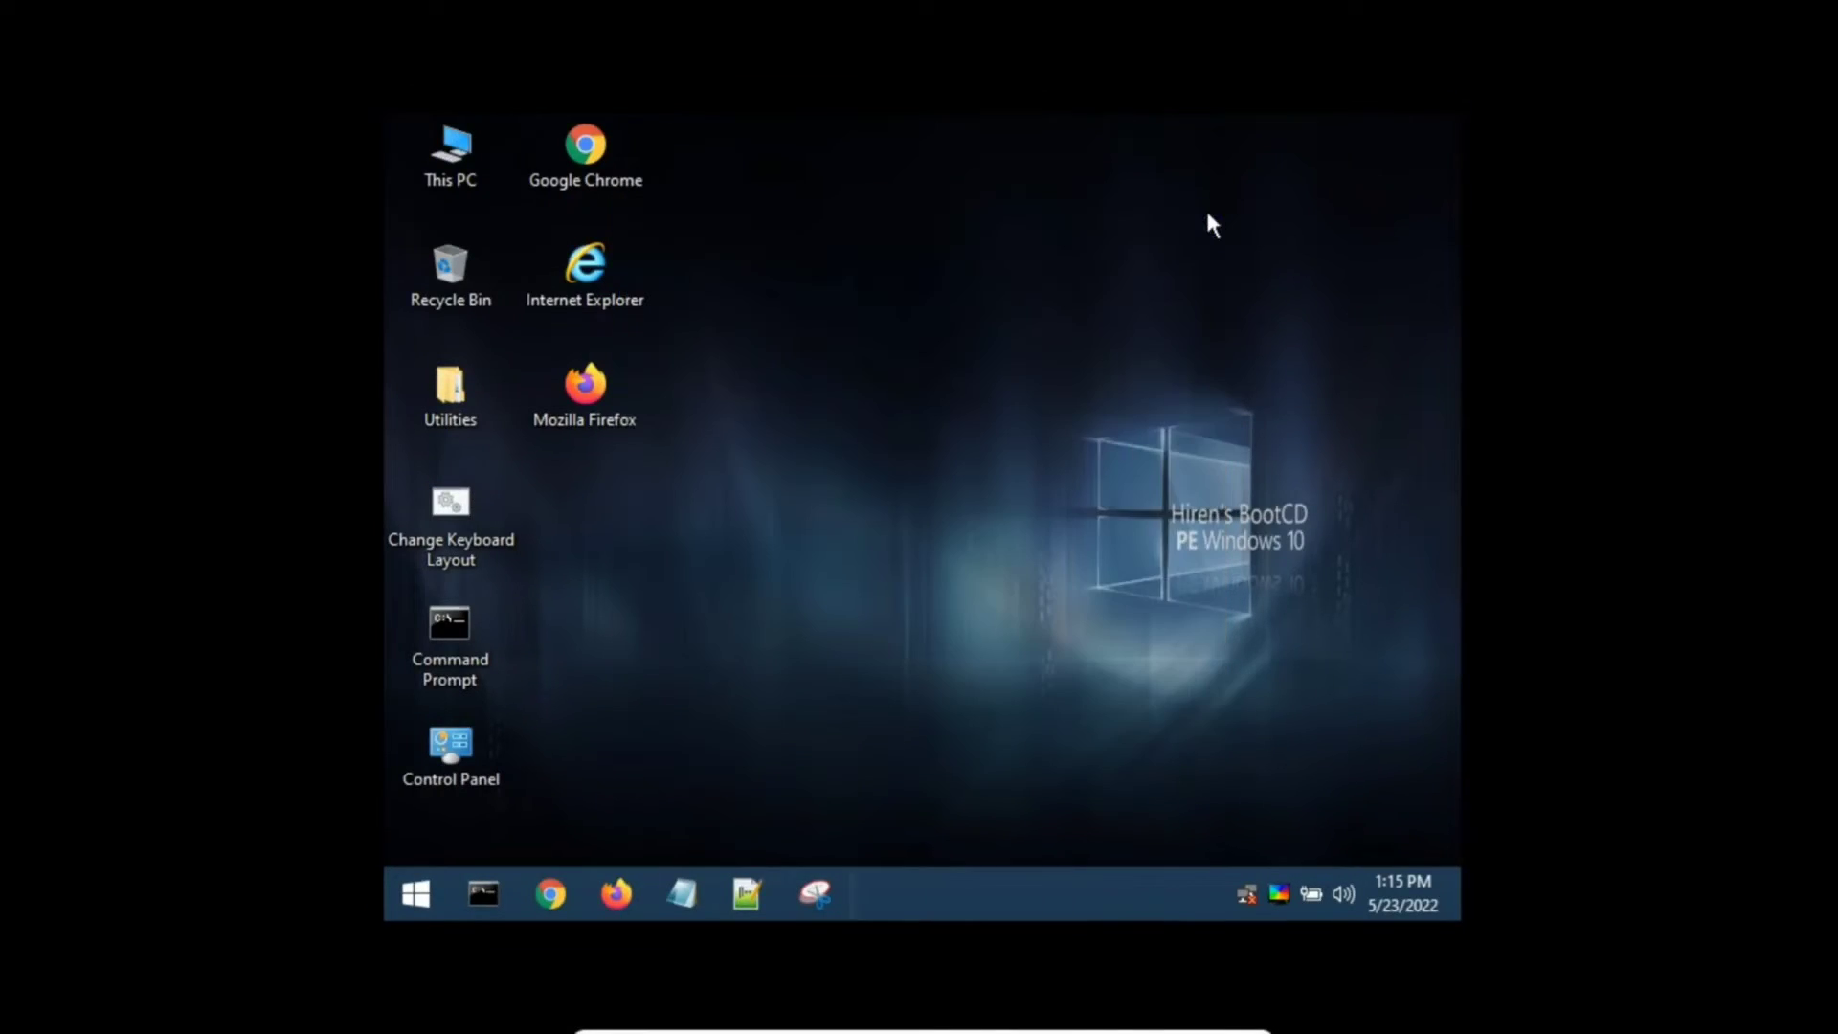
# Step: Open PENetwork to view its IP settings, and close the PE Network Manager window
pyautogui.click(416, 893)
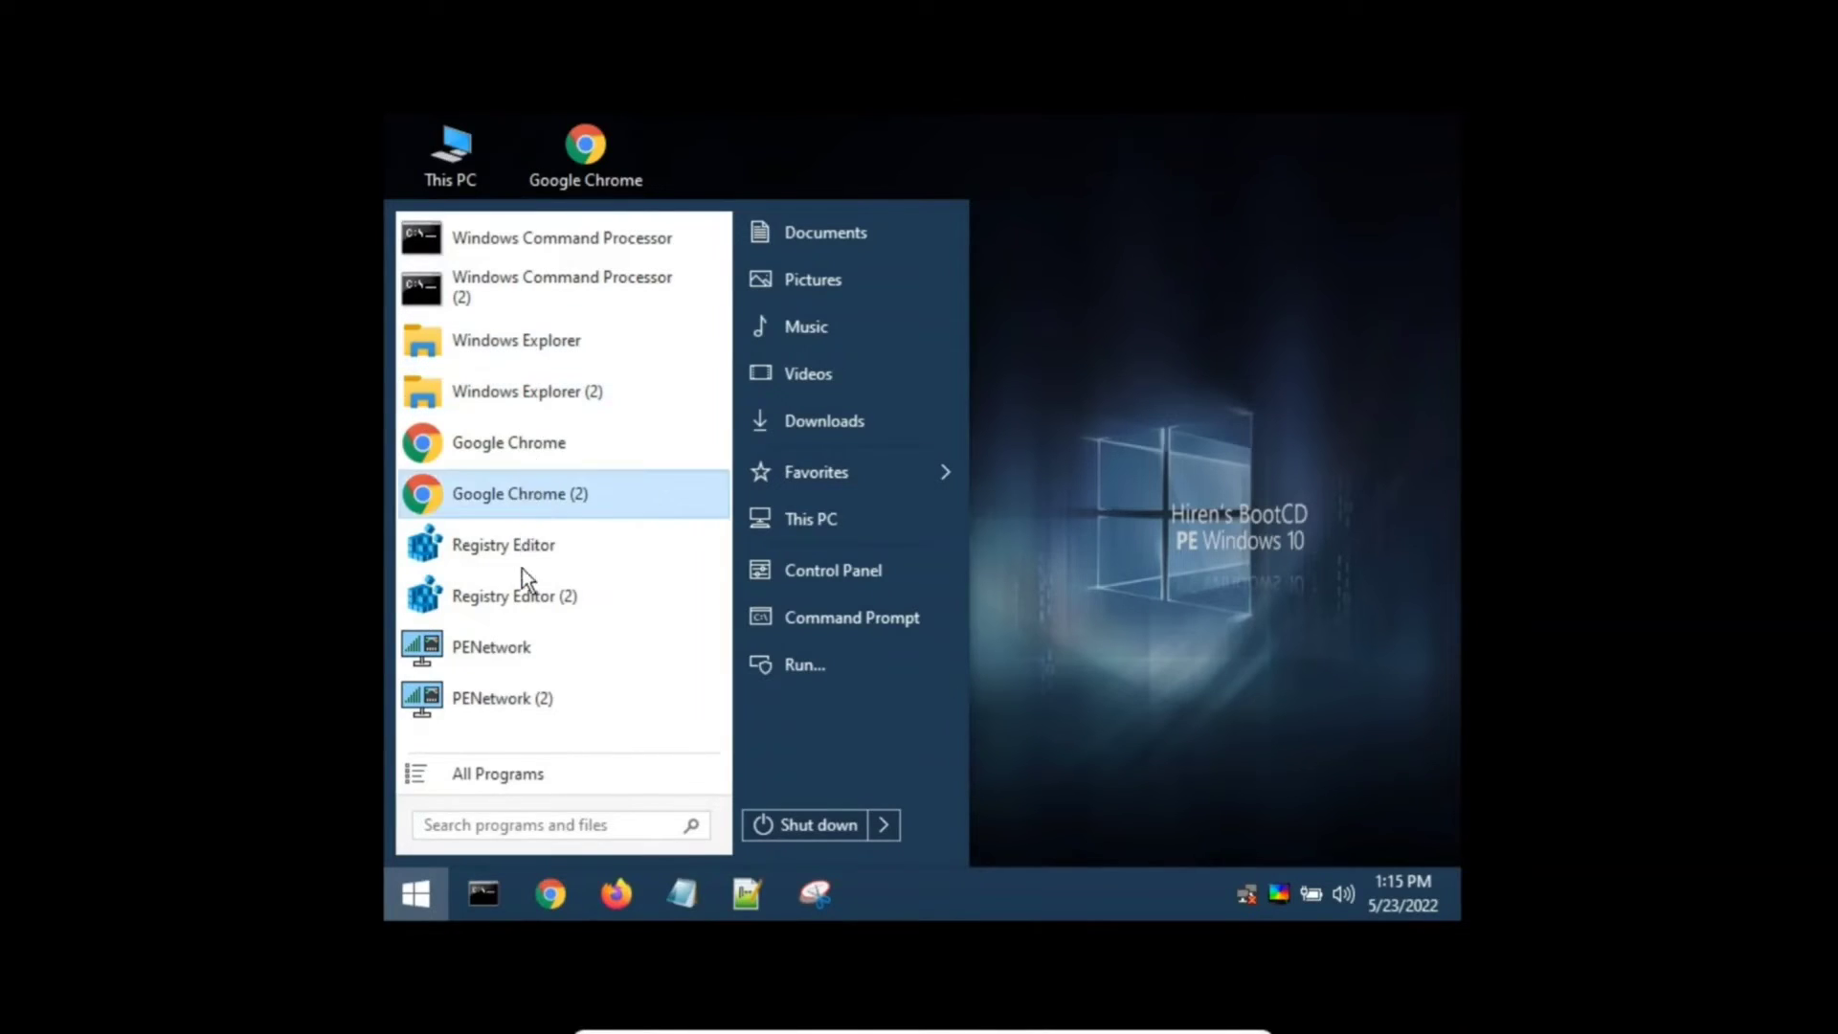
pyautogui.click(528, 643)
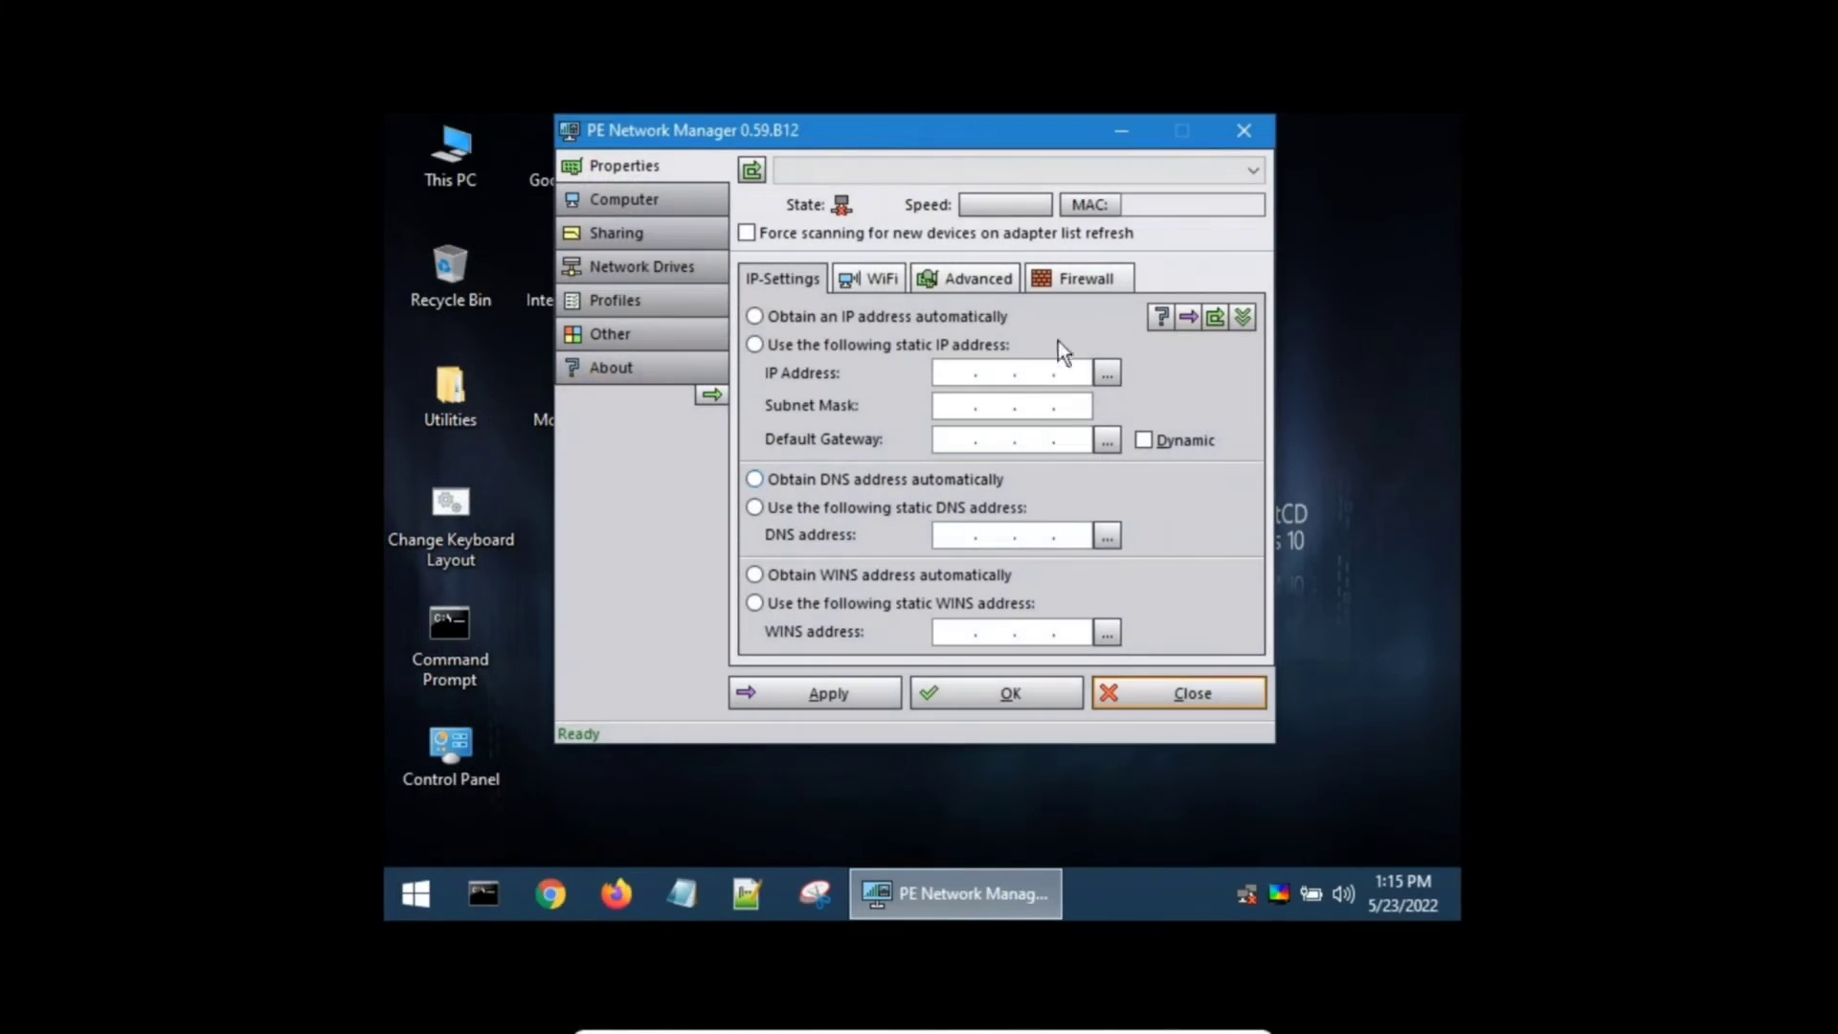
pyautogui.click(1235, 141)
# Step: View the kinds of new items that can be created on the desktop, without creating one
pyautogui.rightClick(1180, 149)
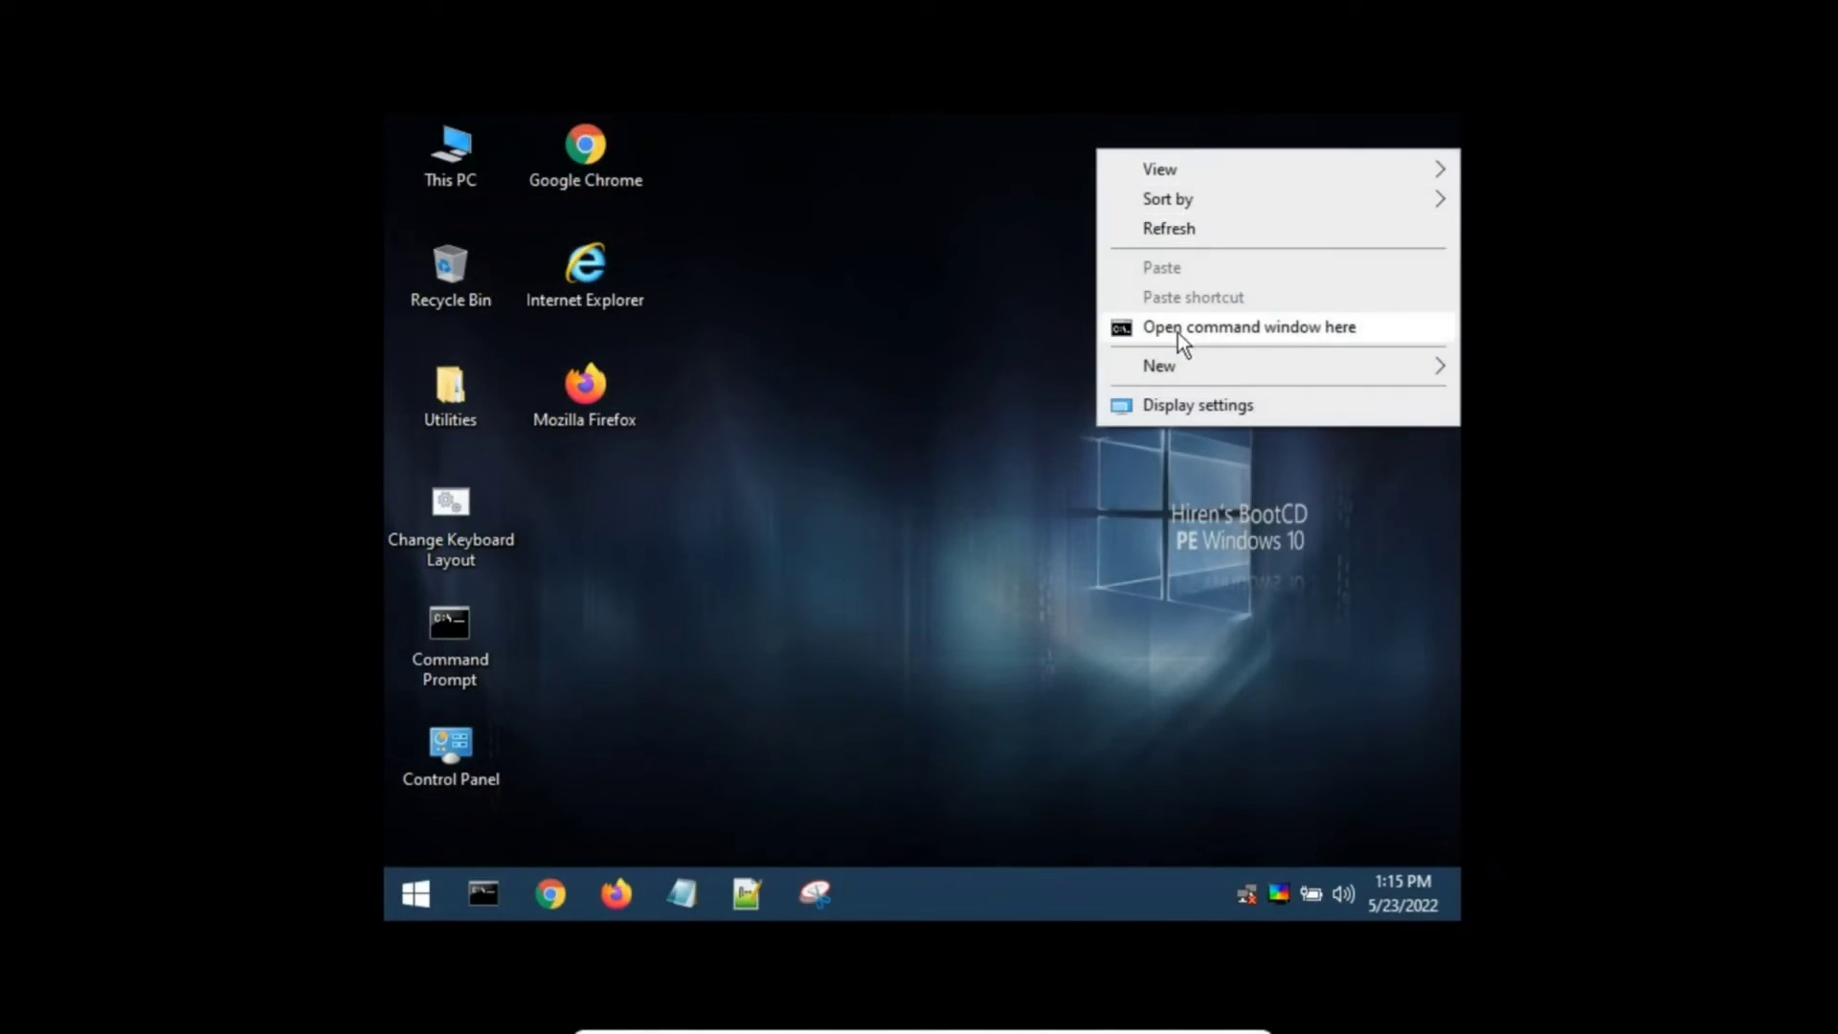
pyautogui.moveTo(1163, 363)
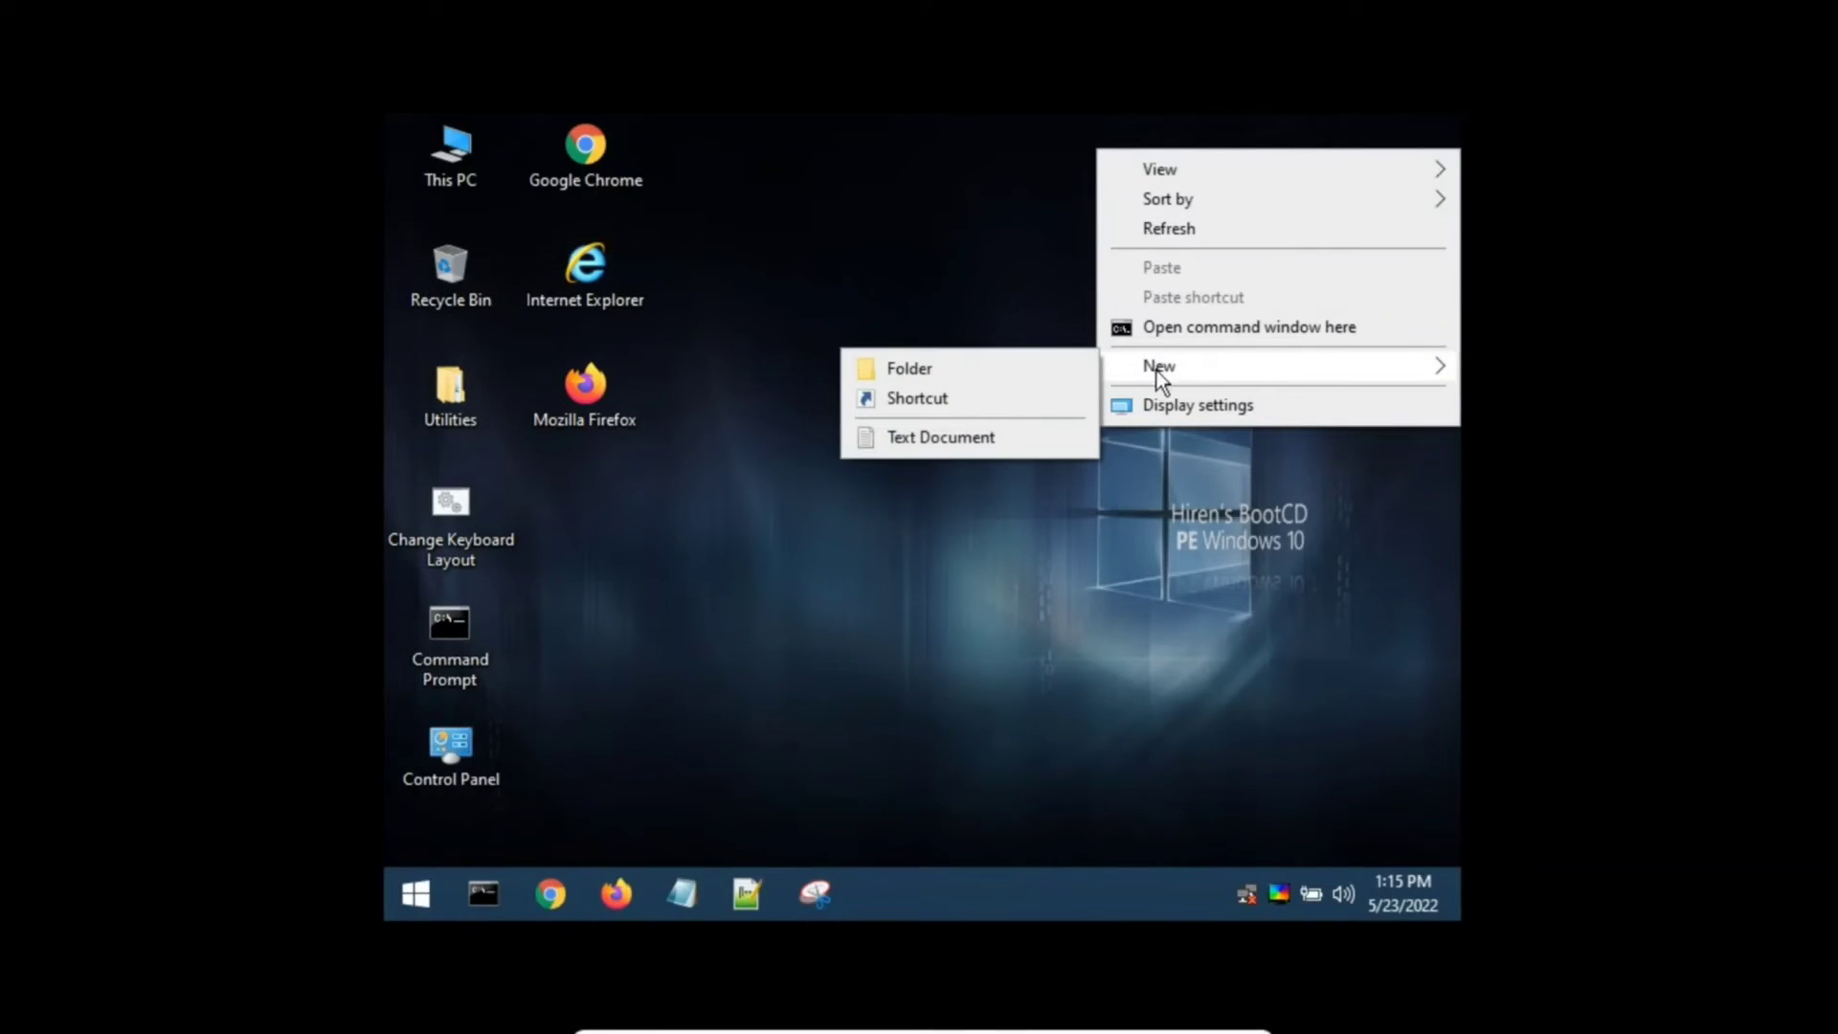
pyautogui.click(635, 218)
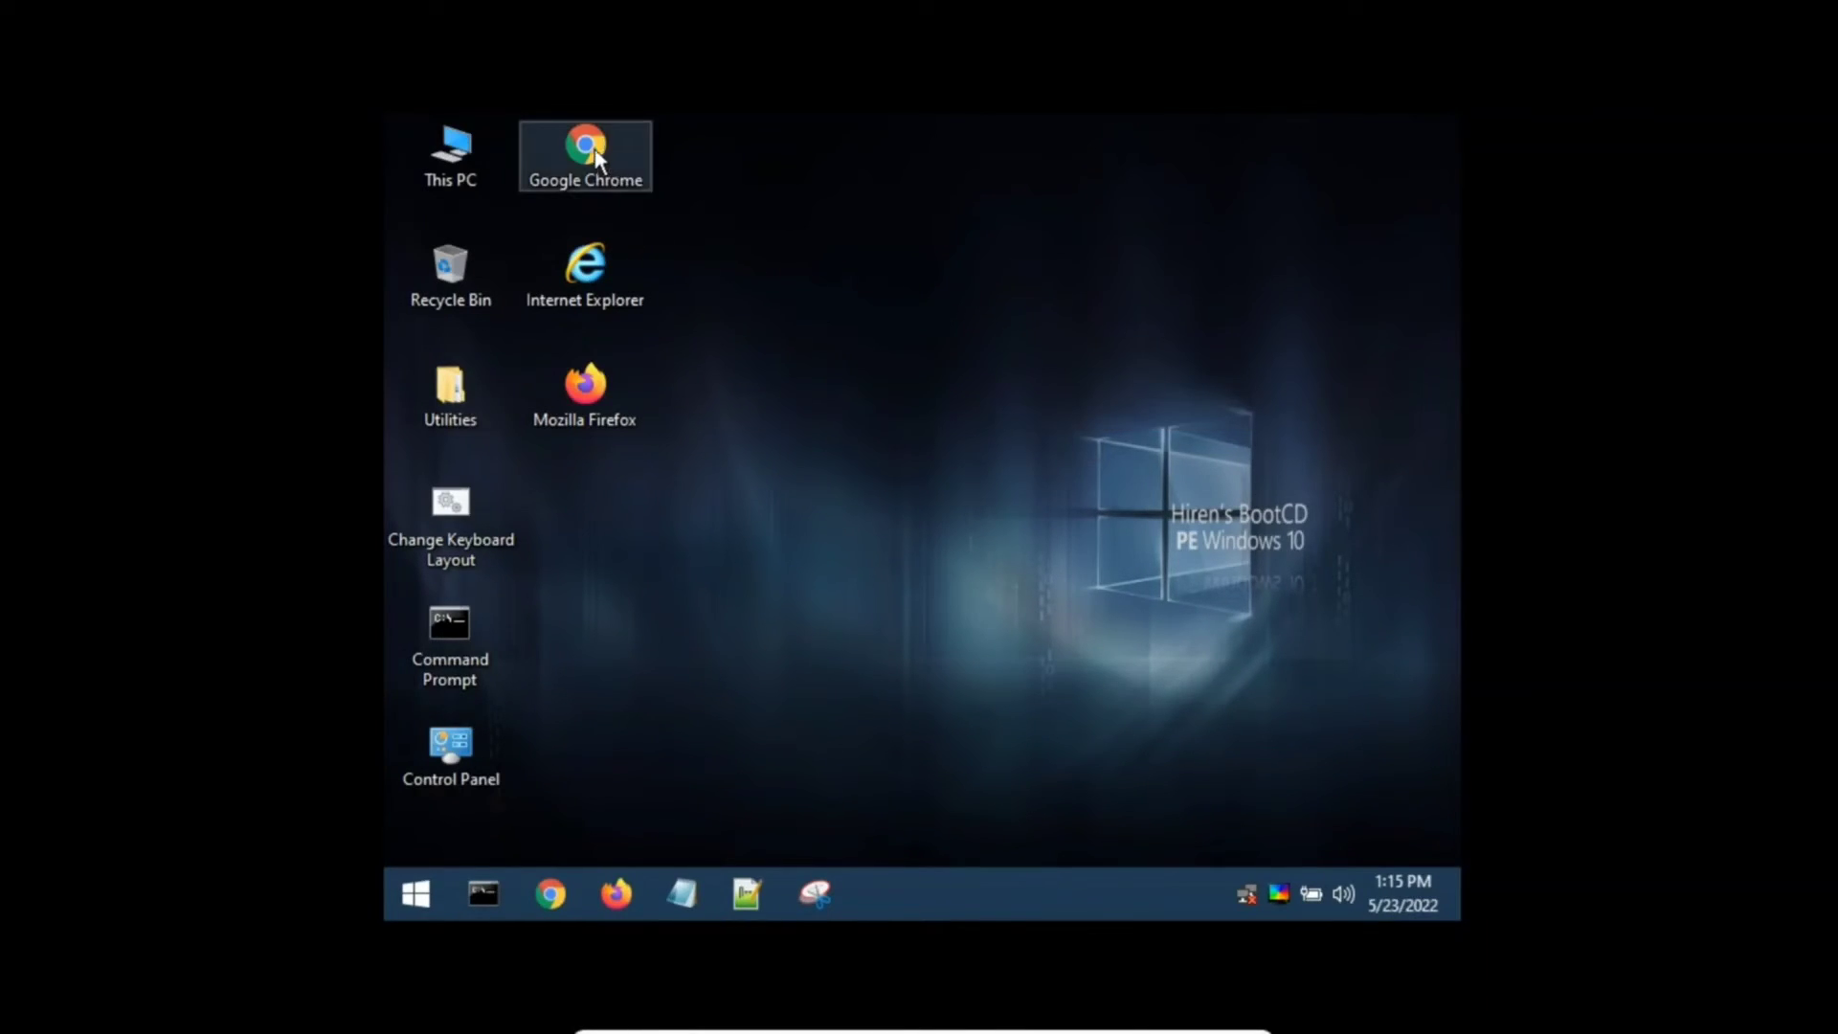
pyautogui.rightClick(467, 173)
pyautogui.click(835, 556)
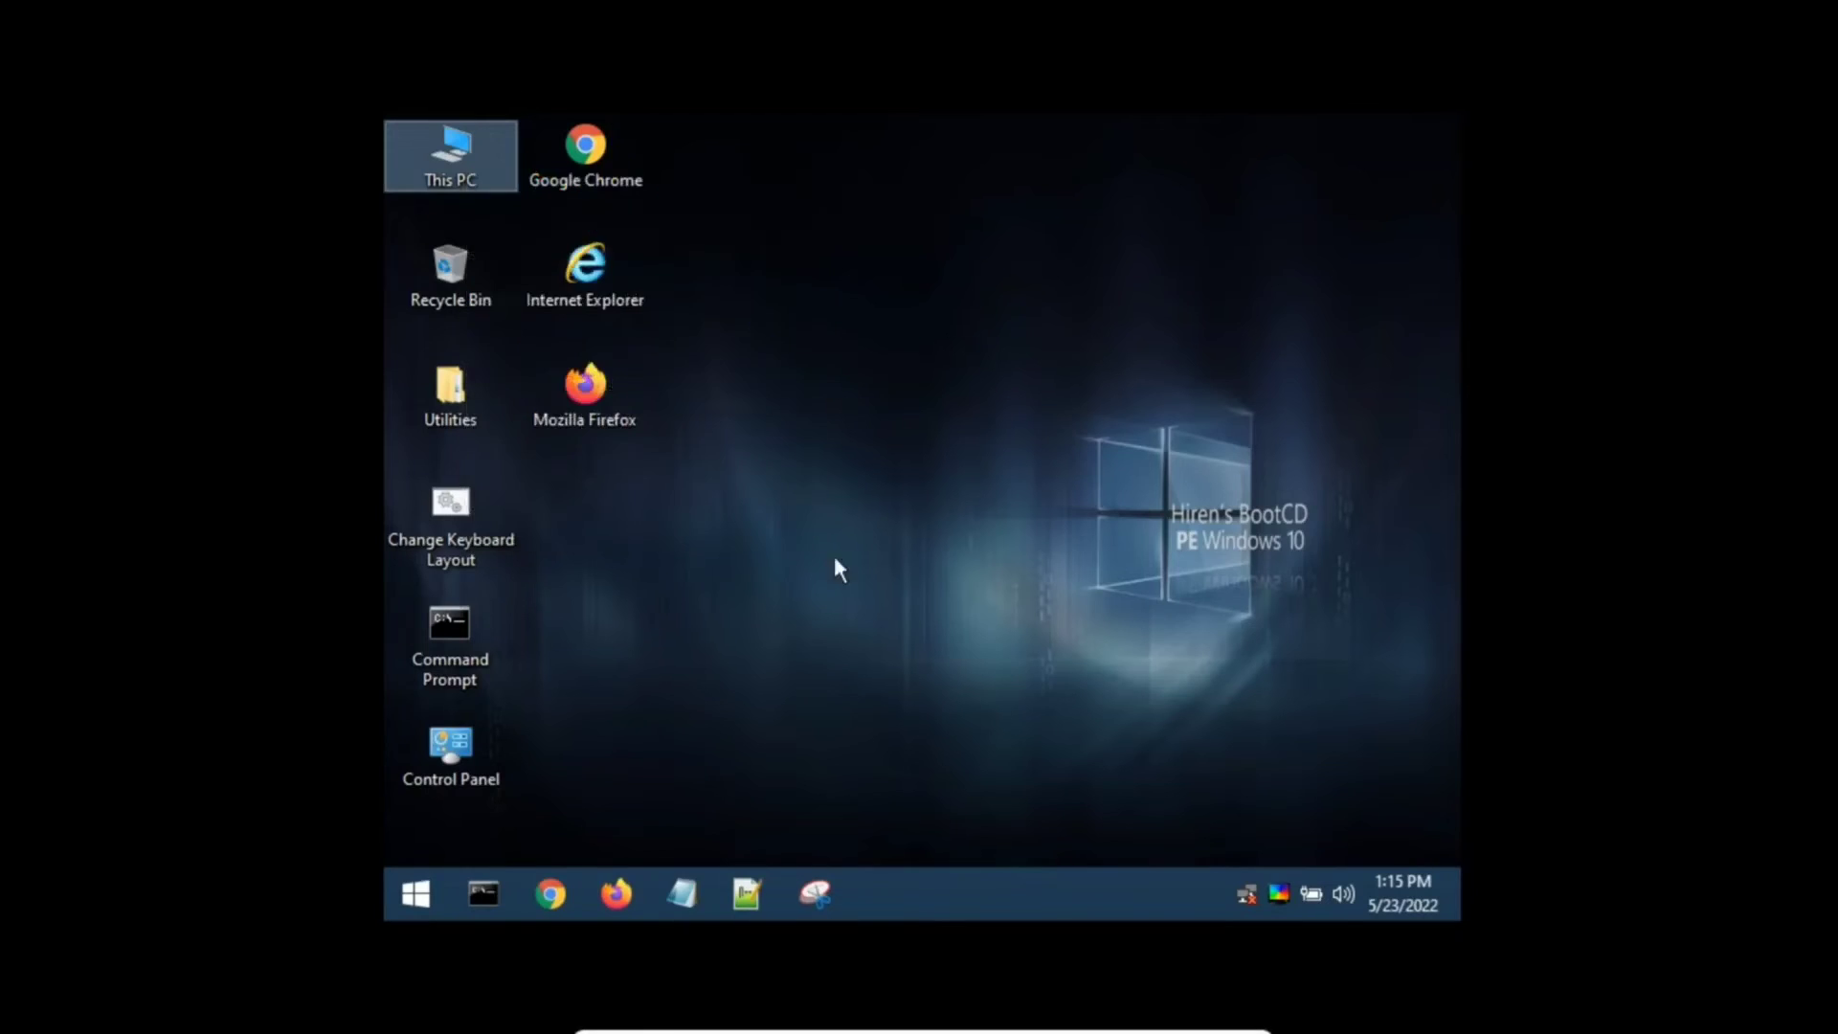
pyautogui.press('super')
pyautogui.click(1164, 376)
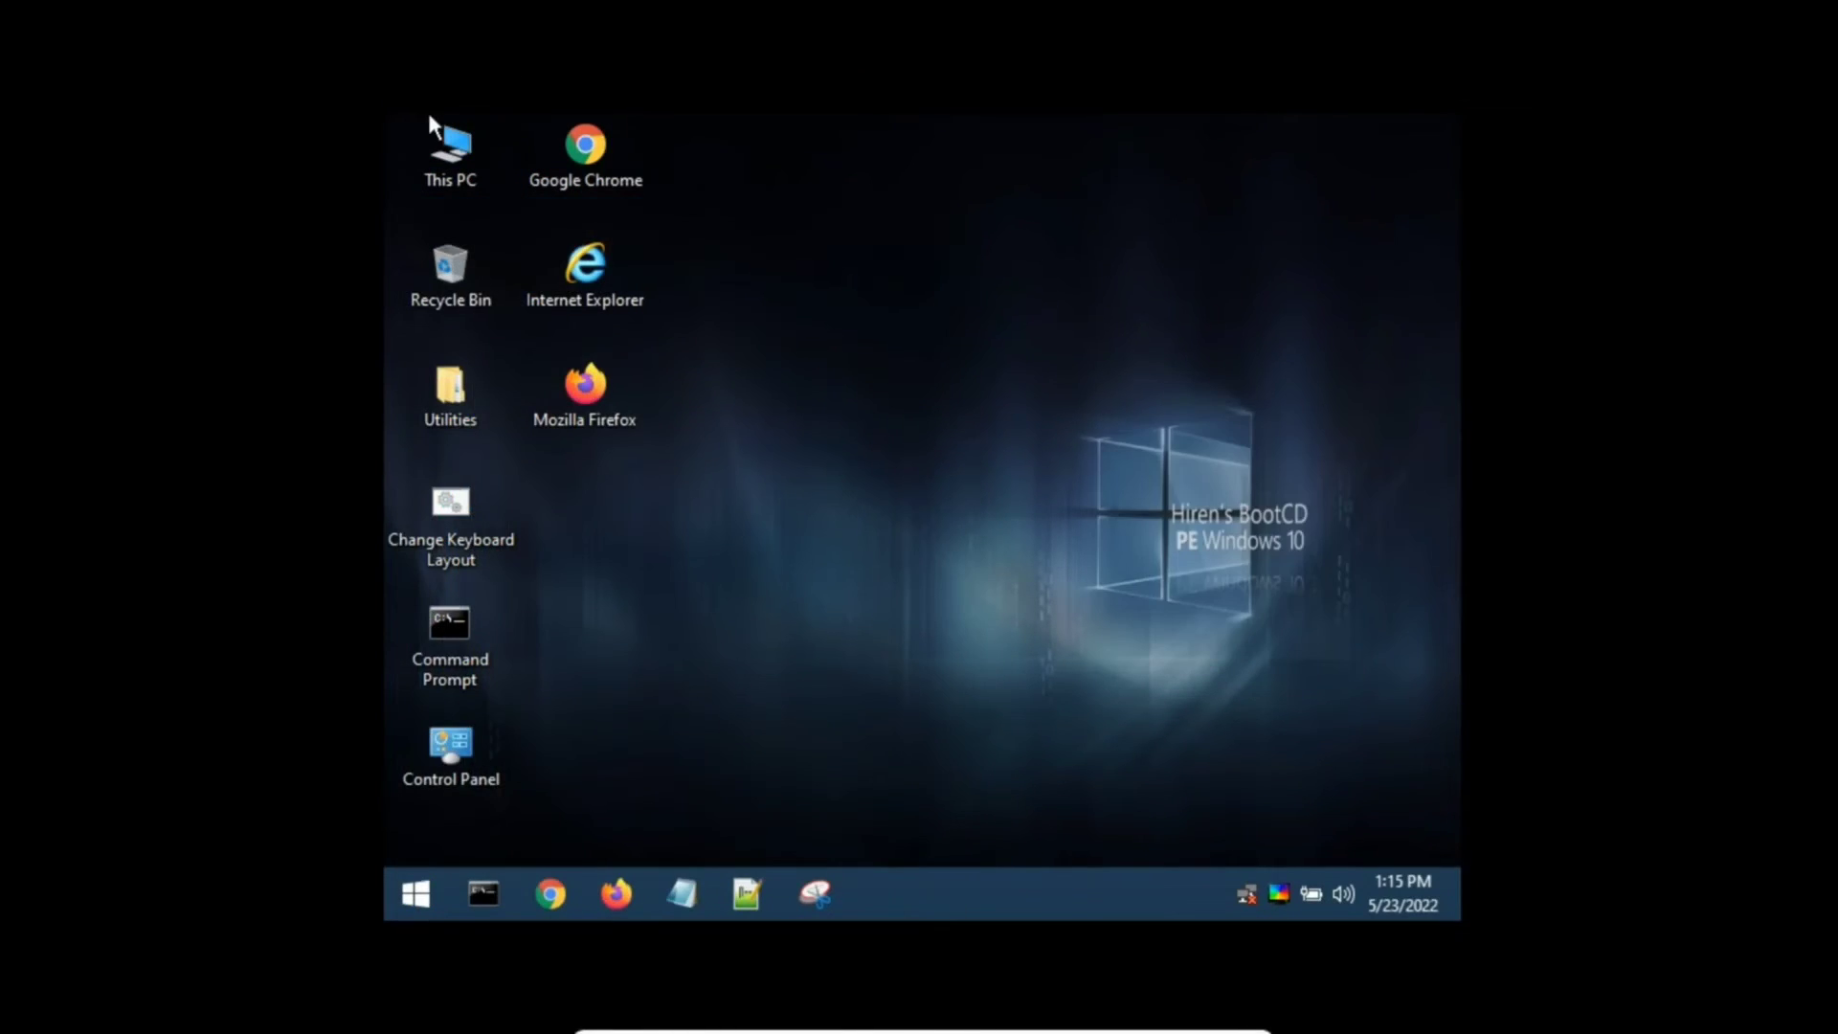
# Step: Open Computer Management for This PC, examine the disks and volumes in Disk Management, and close the window
pyautogui.rightClick(433, 141)
pyautogui.click(480, 216)
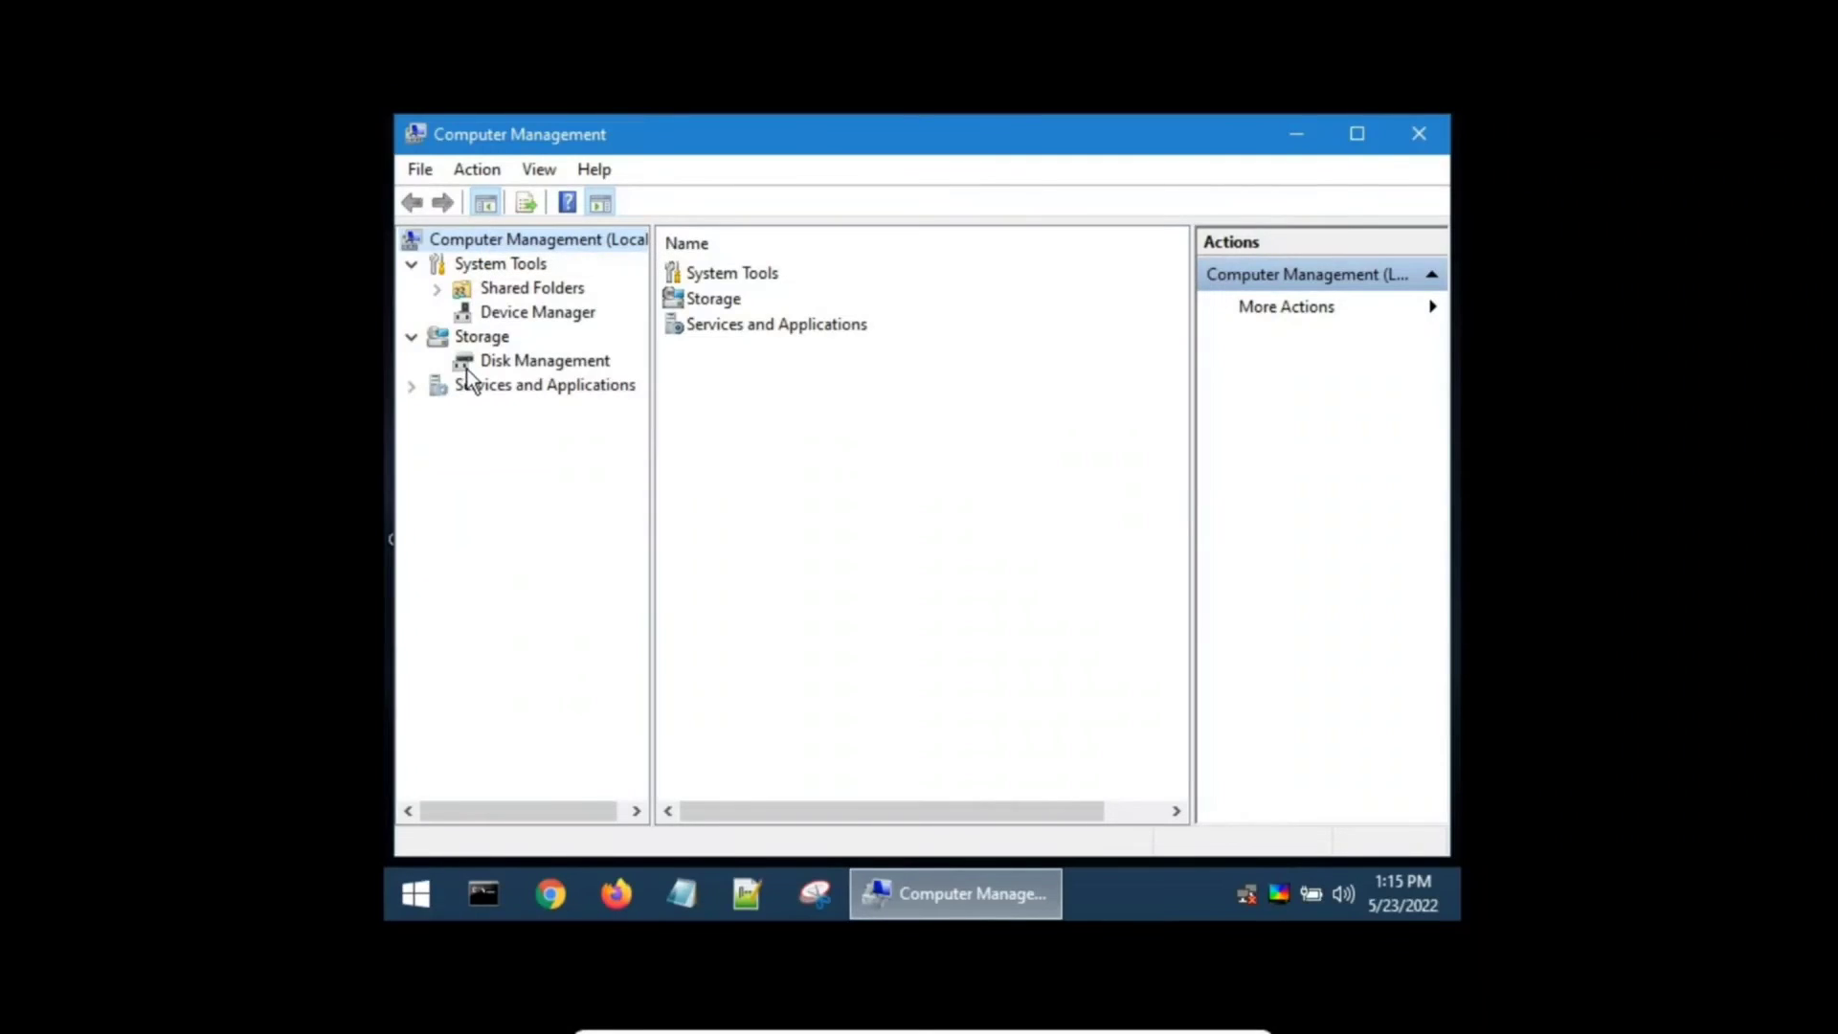
pyautogui.click(517, 361)
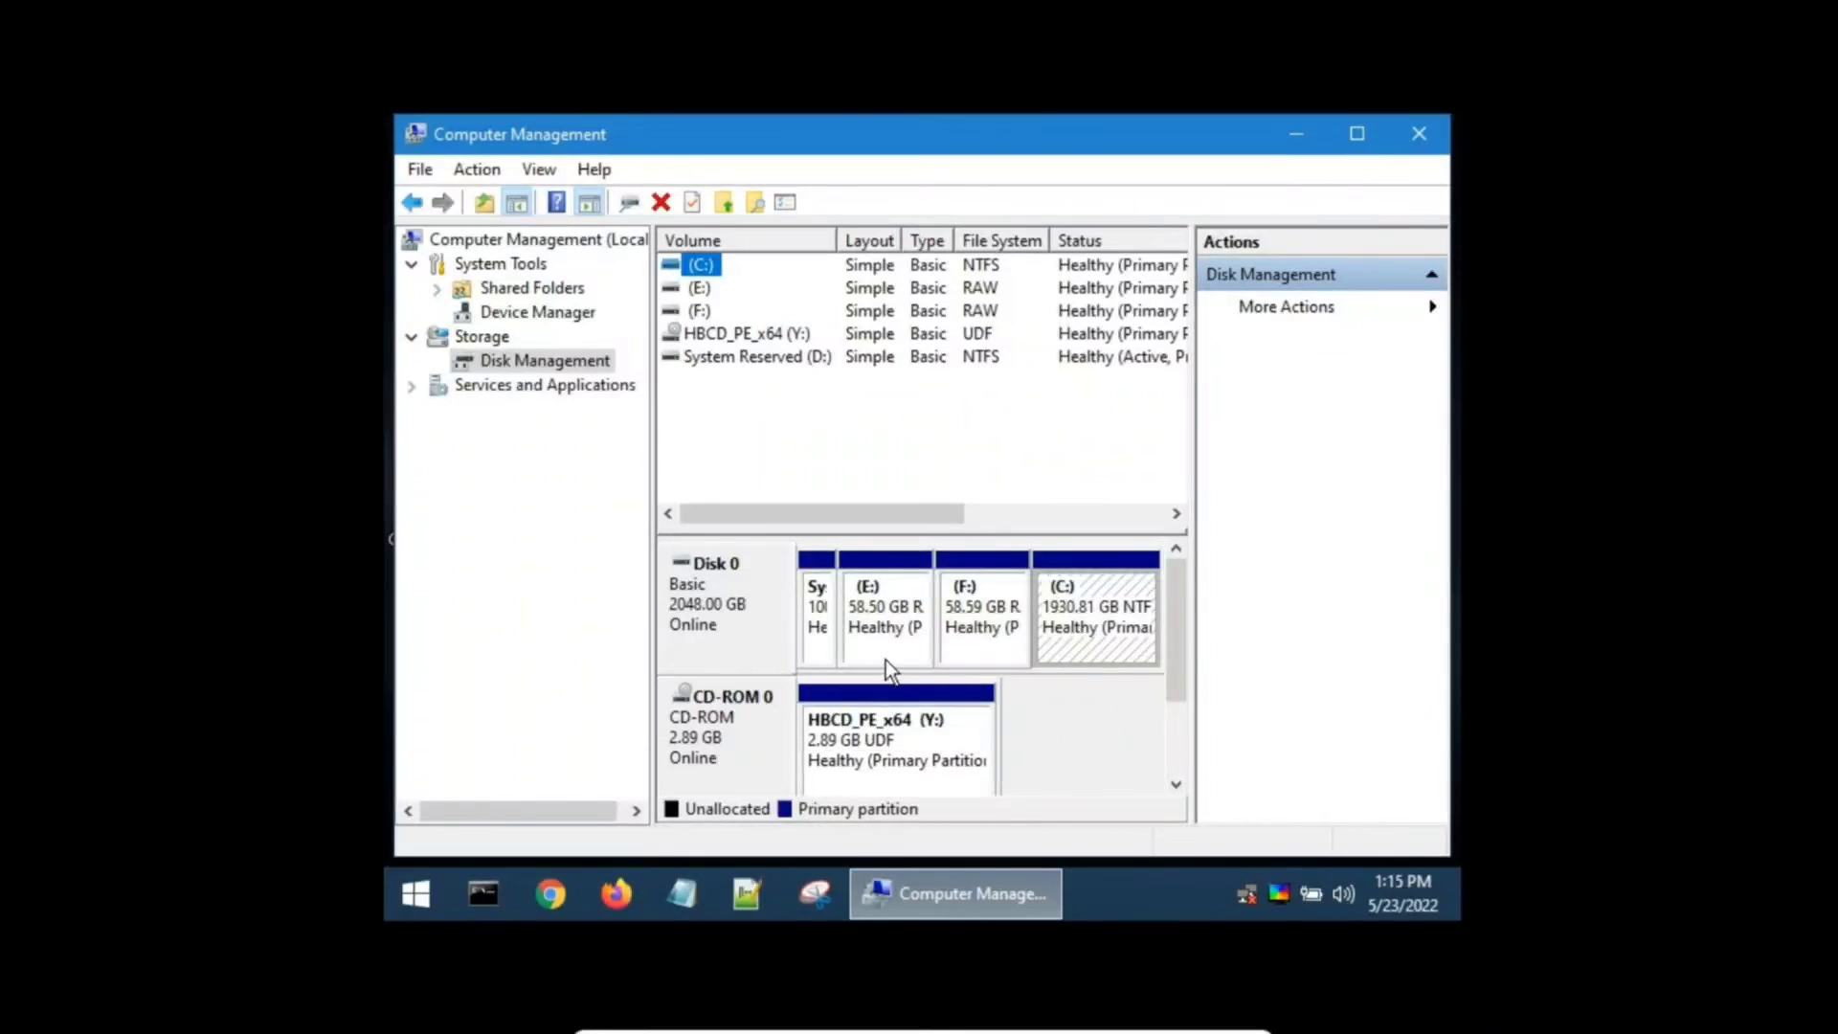
pyautogui.rightClick(875, 631)
pyautogui.click(922, 737)
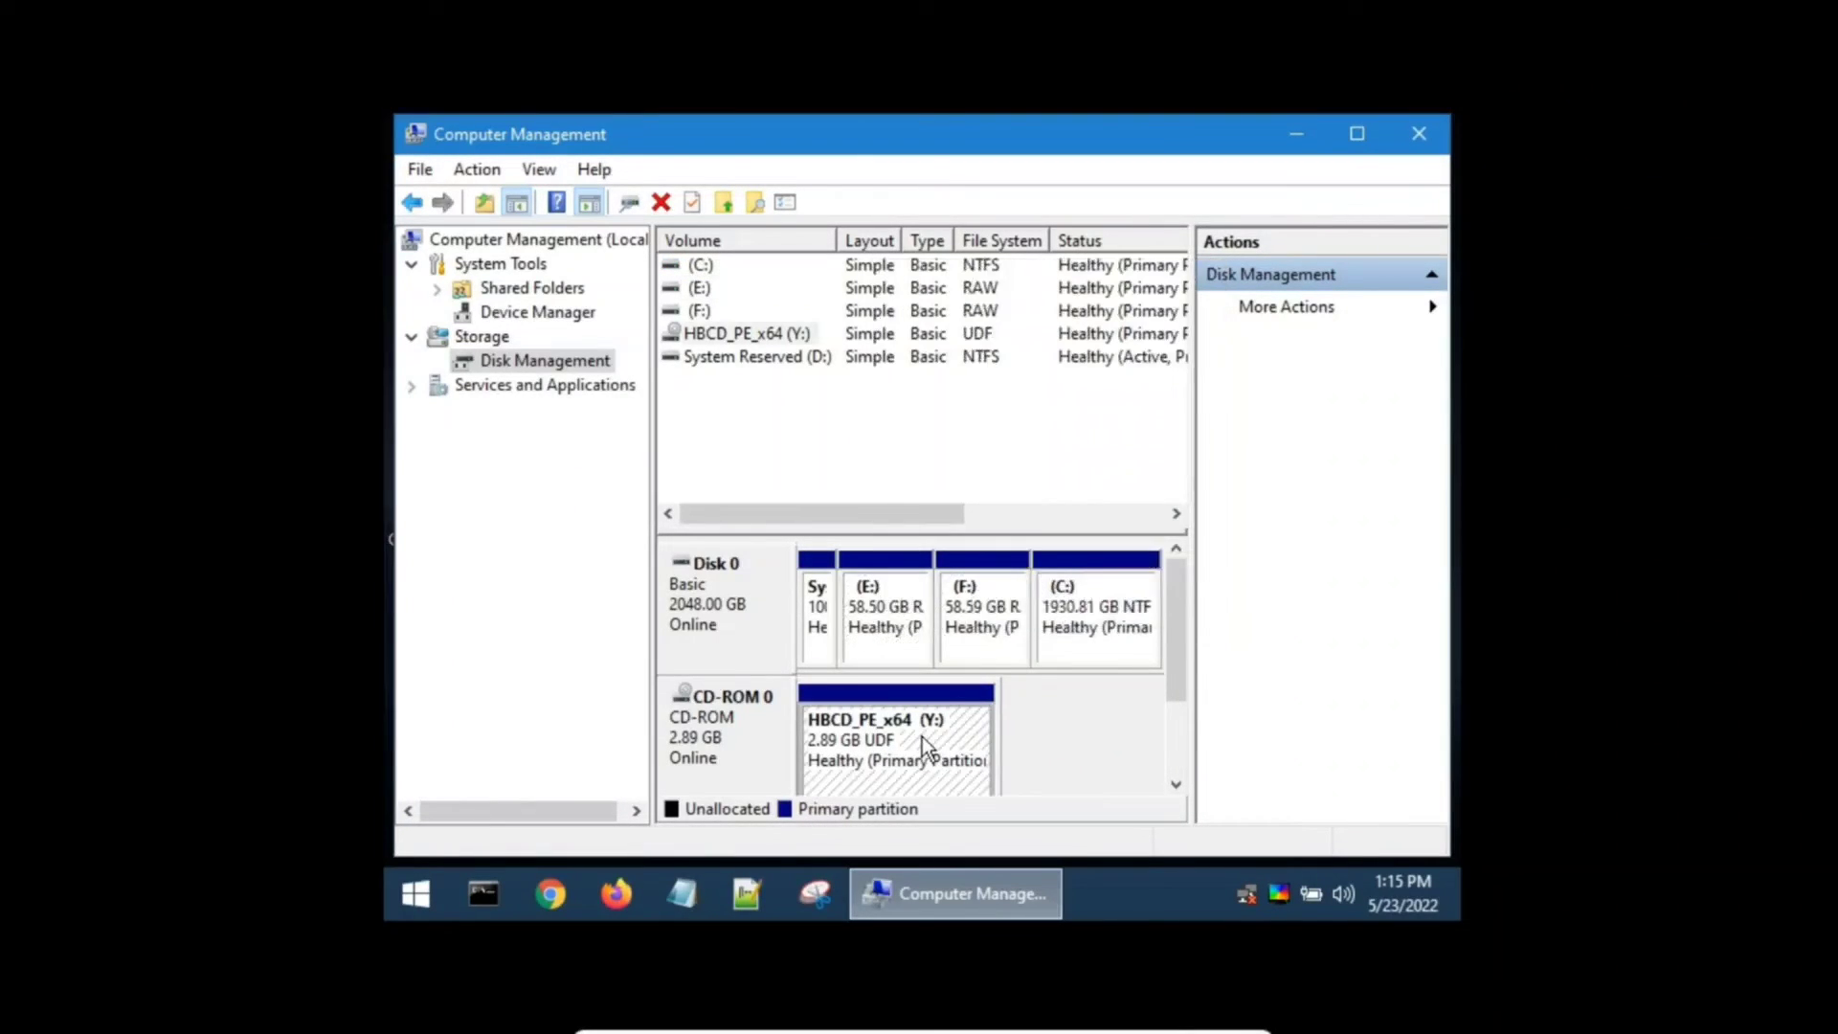
pyautogui.click(1436, 131)
# Step: View the start menu's power options, and open and close the Run dialog
pyautogui.click(415, 893)
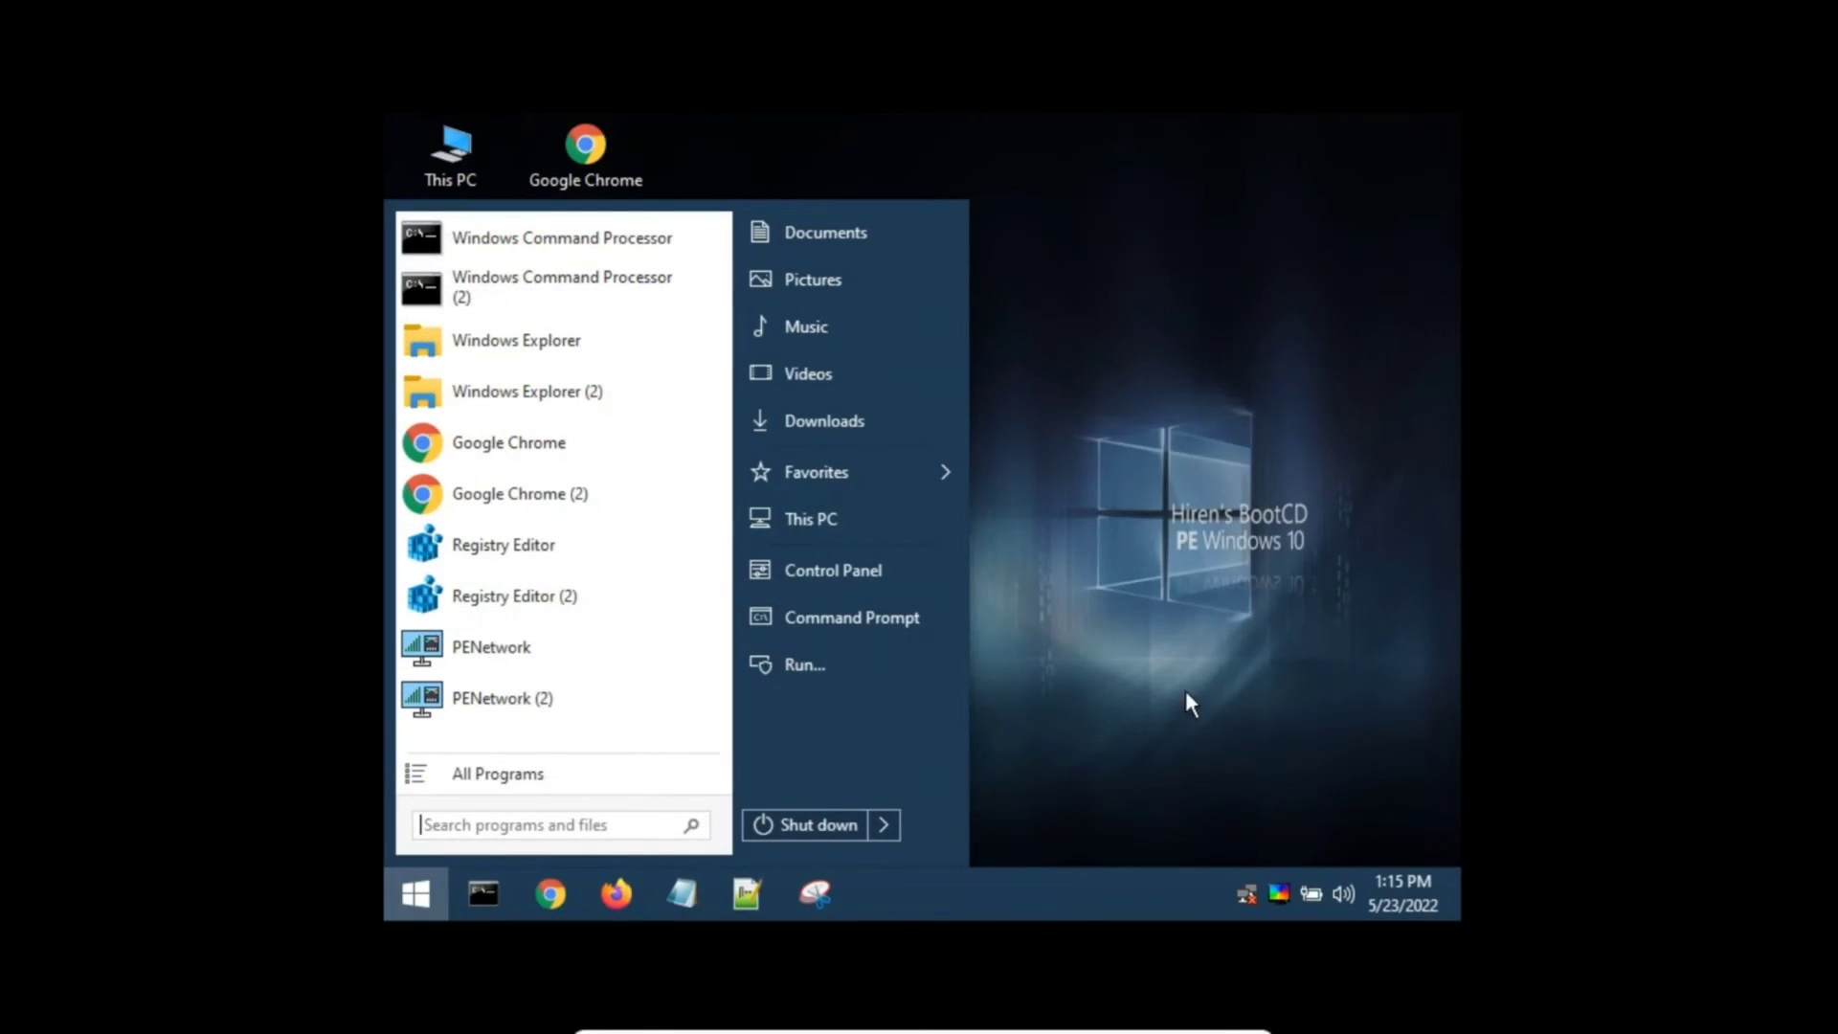
pyautogui.moveTo(879, 822)
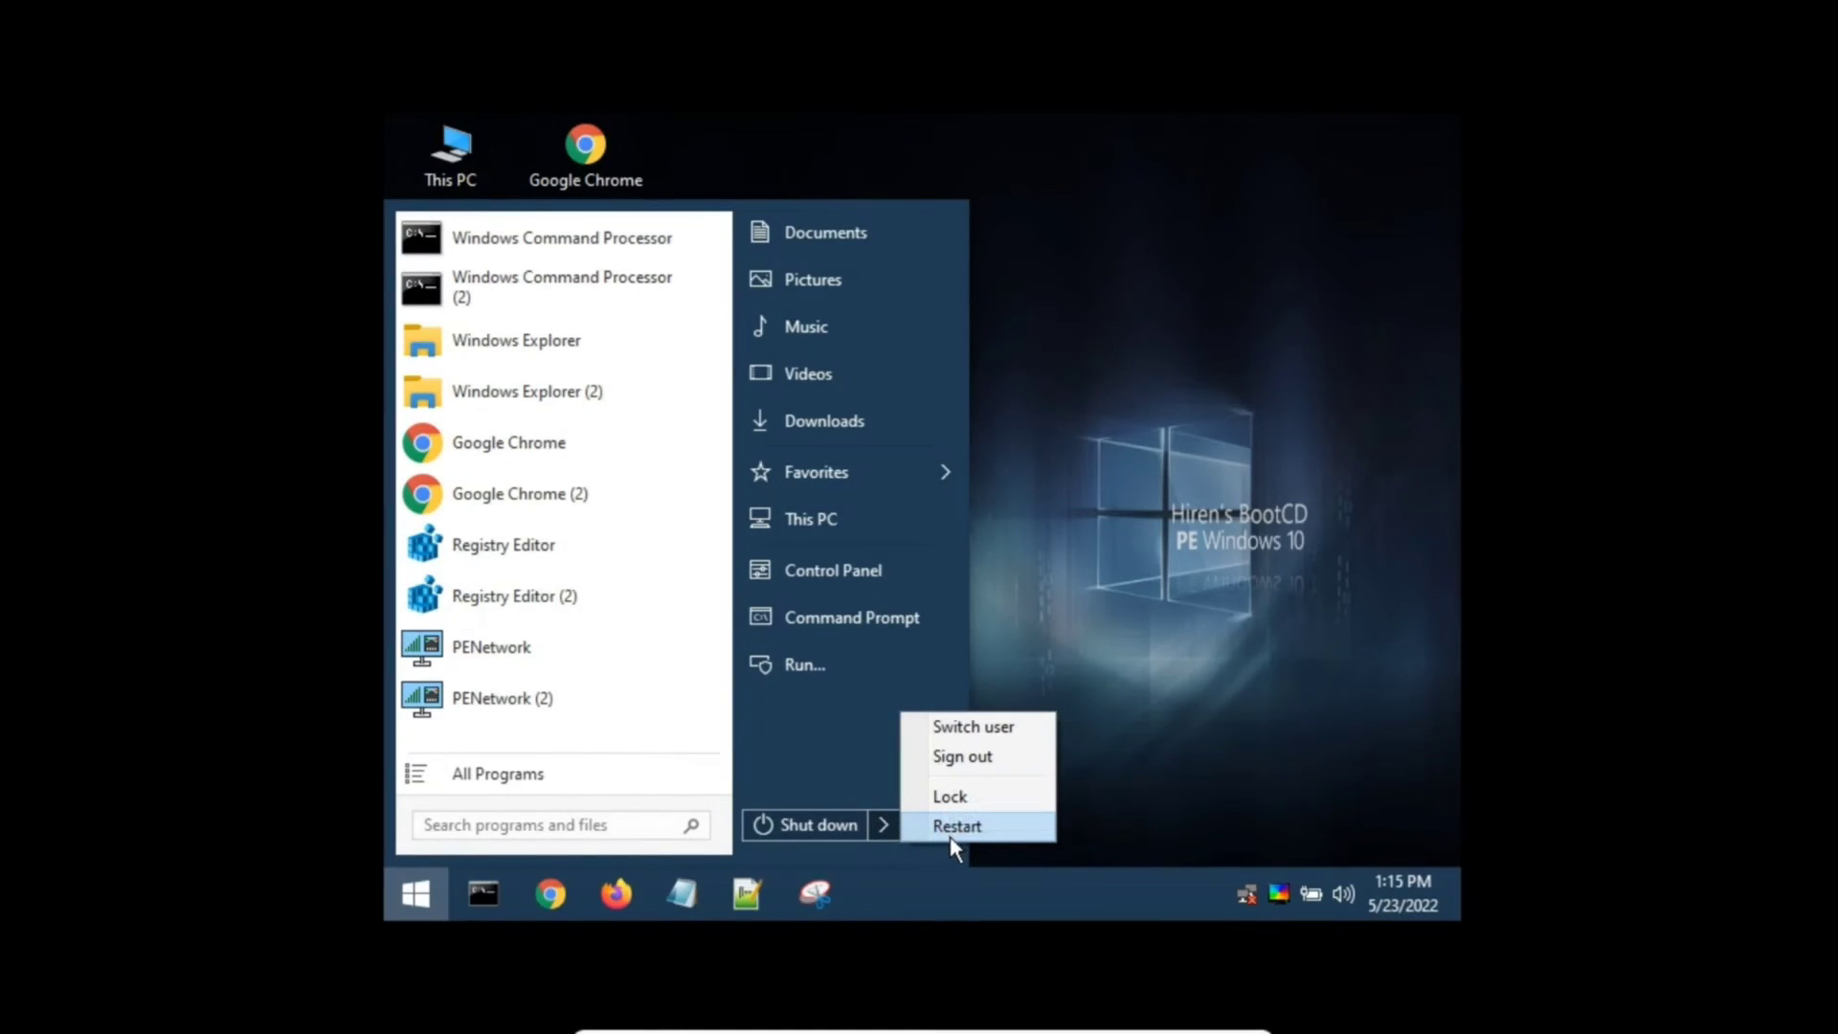
pyautogui.click(864, 661)
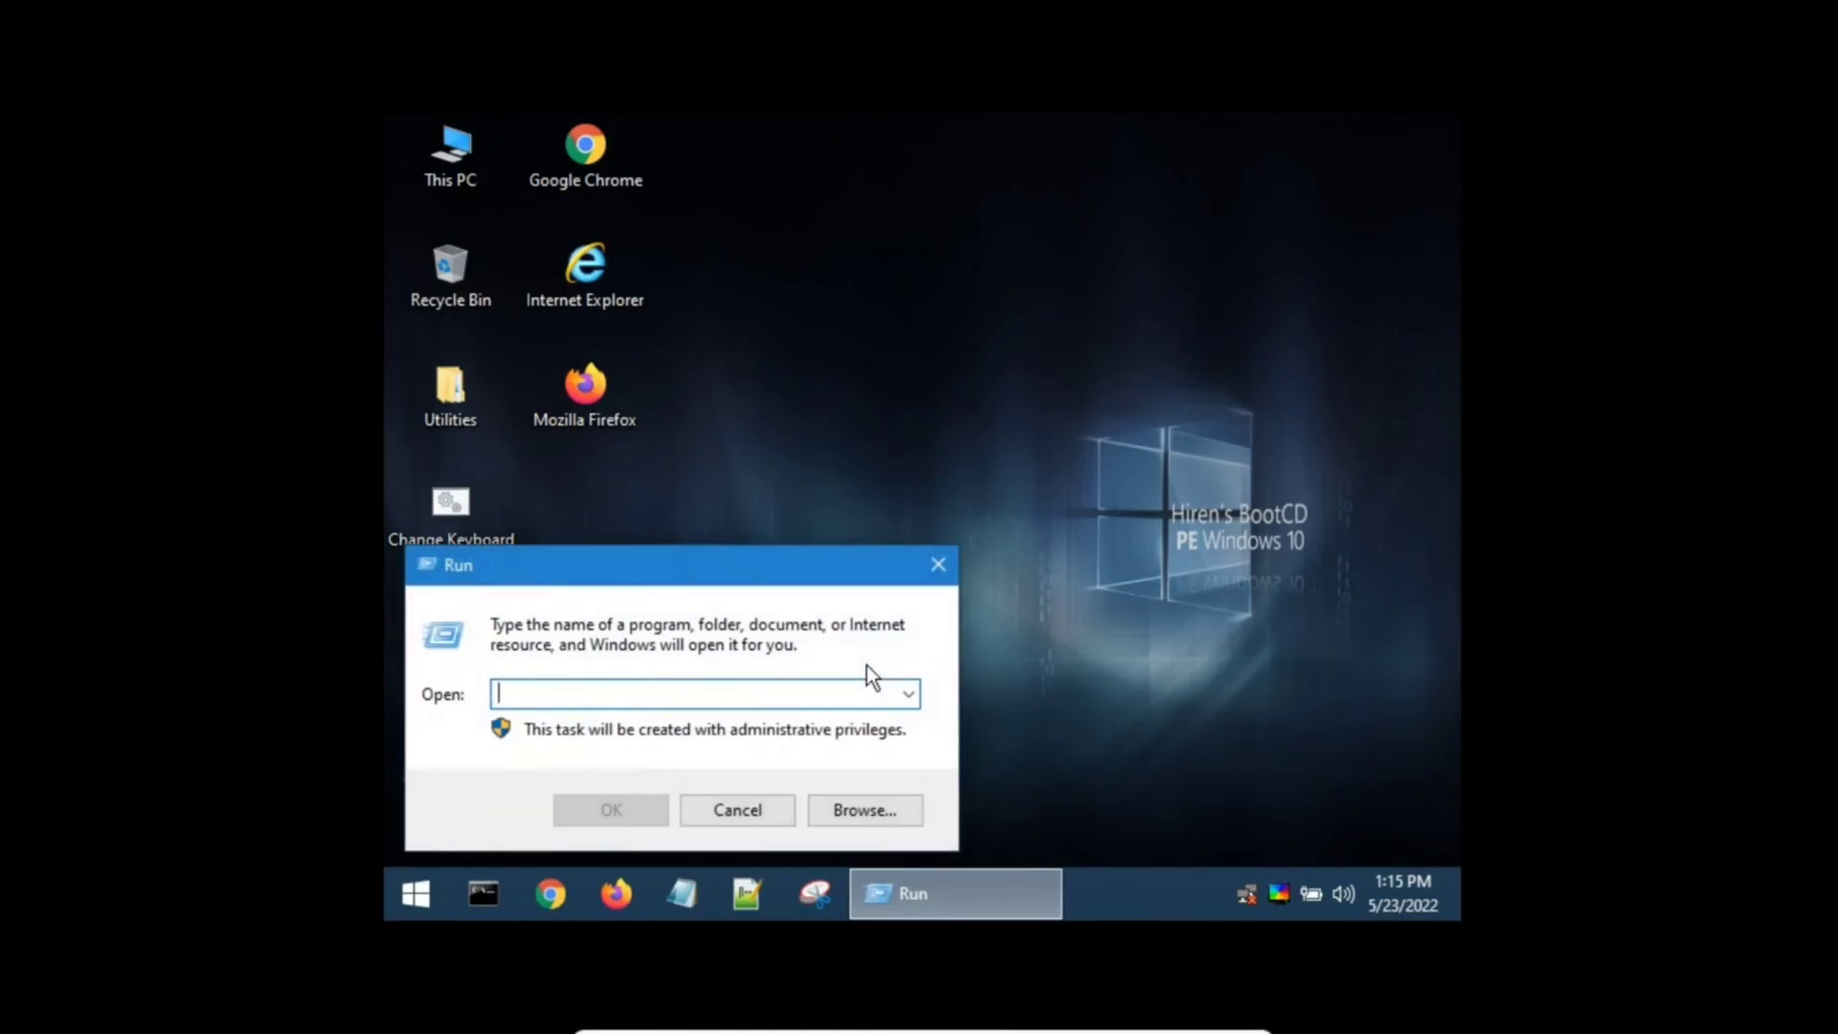
pyautogui.click(935, 563)
# Step: Browse All Programs in the start menu, expanding folders such as Accessories, Administrative Tools and Other Tools, and close the menu
pyautogui.press('super')
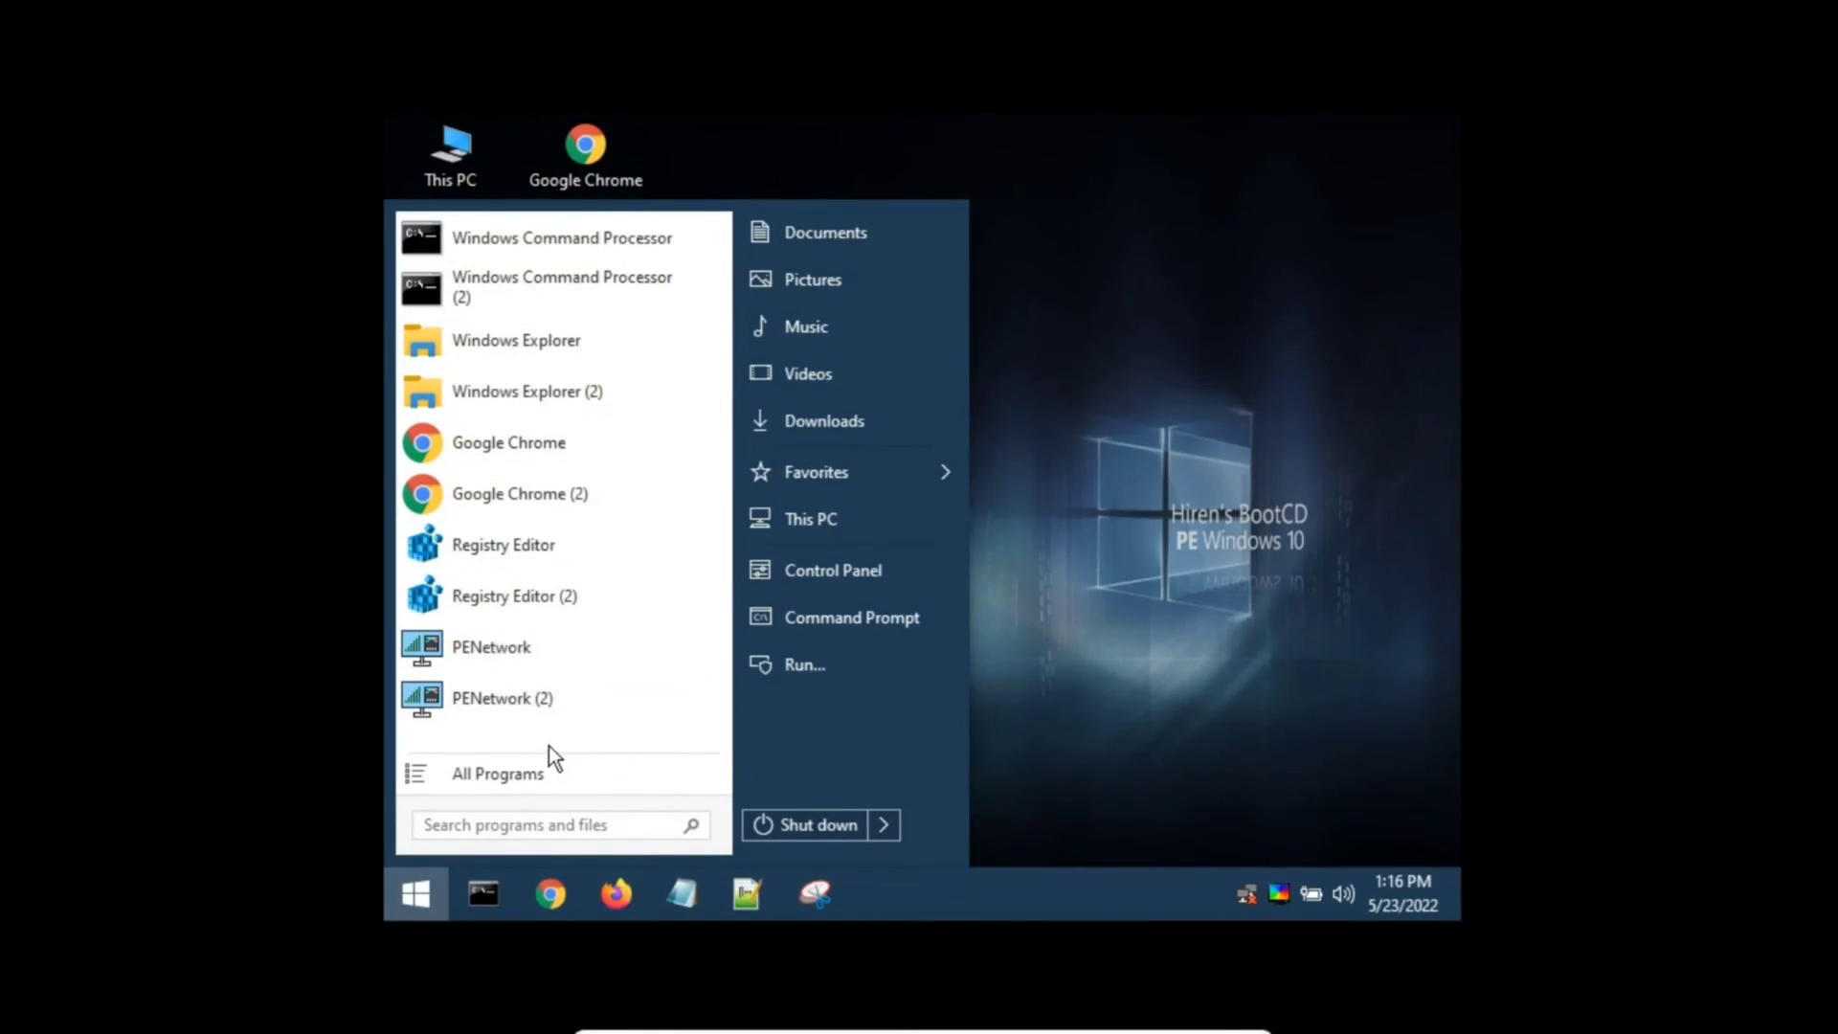
pyautogui.click(508, 777)
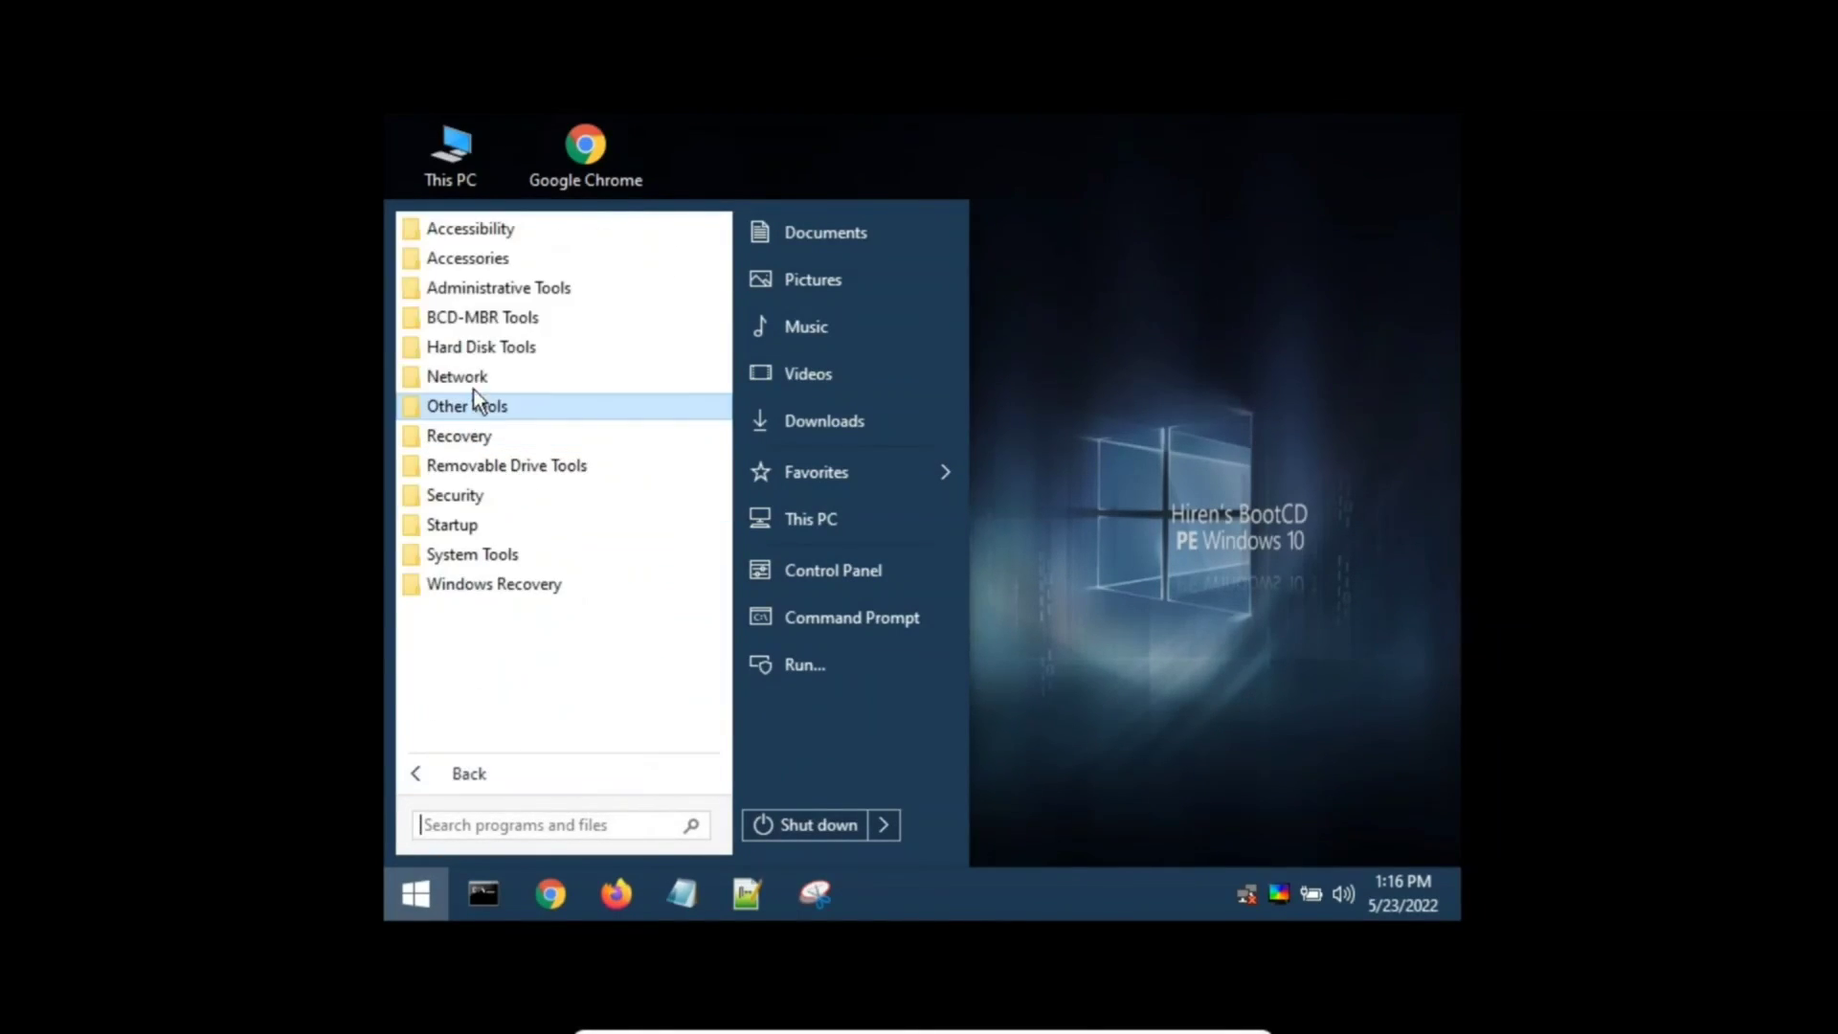
pyautogui.click(492, 285)
pyautogui.click(515, 259)
pyautogui.scroll(-4, 555, 553)
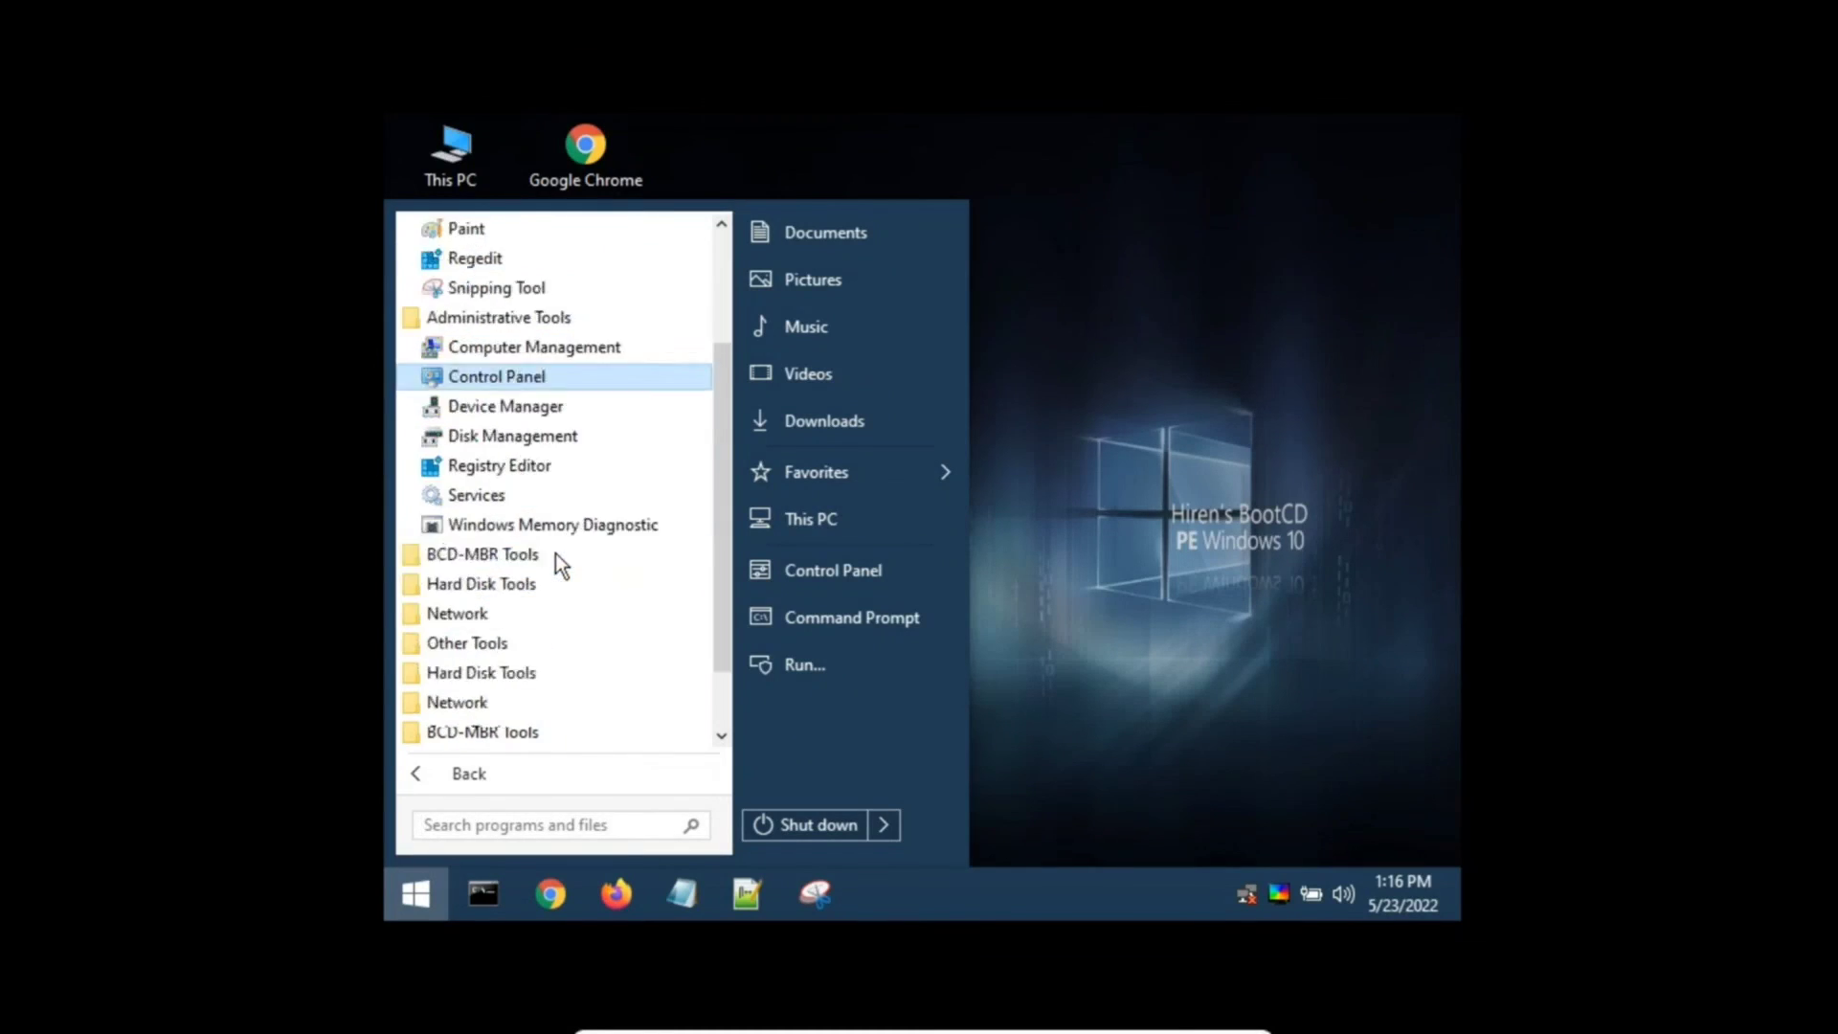
pyautogui.click(554, 553)
pyautogui.scroll(-2, 552, 550)
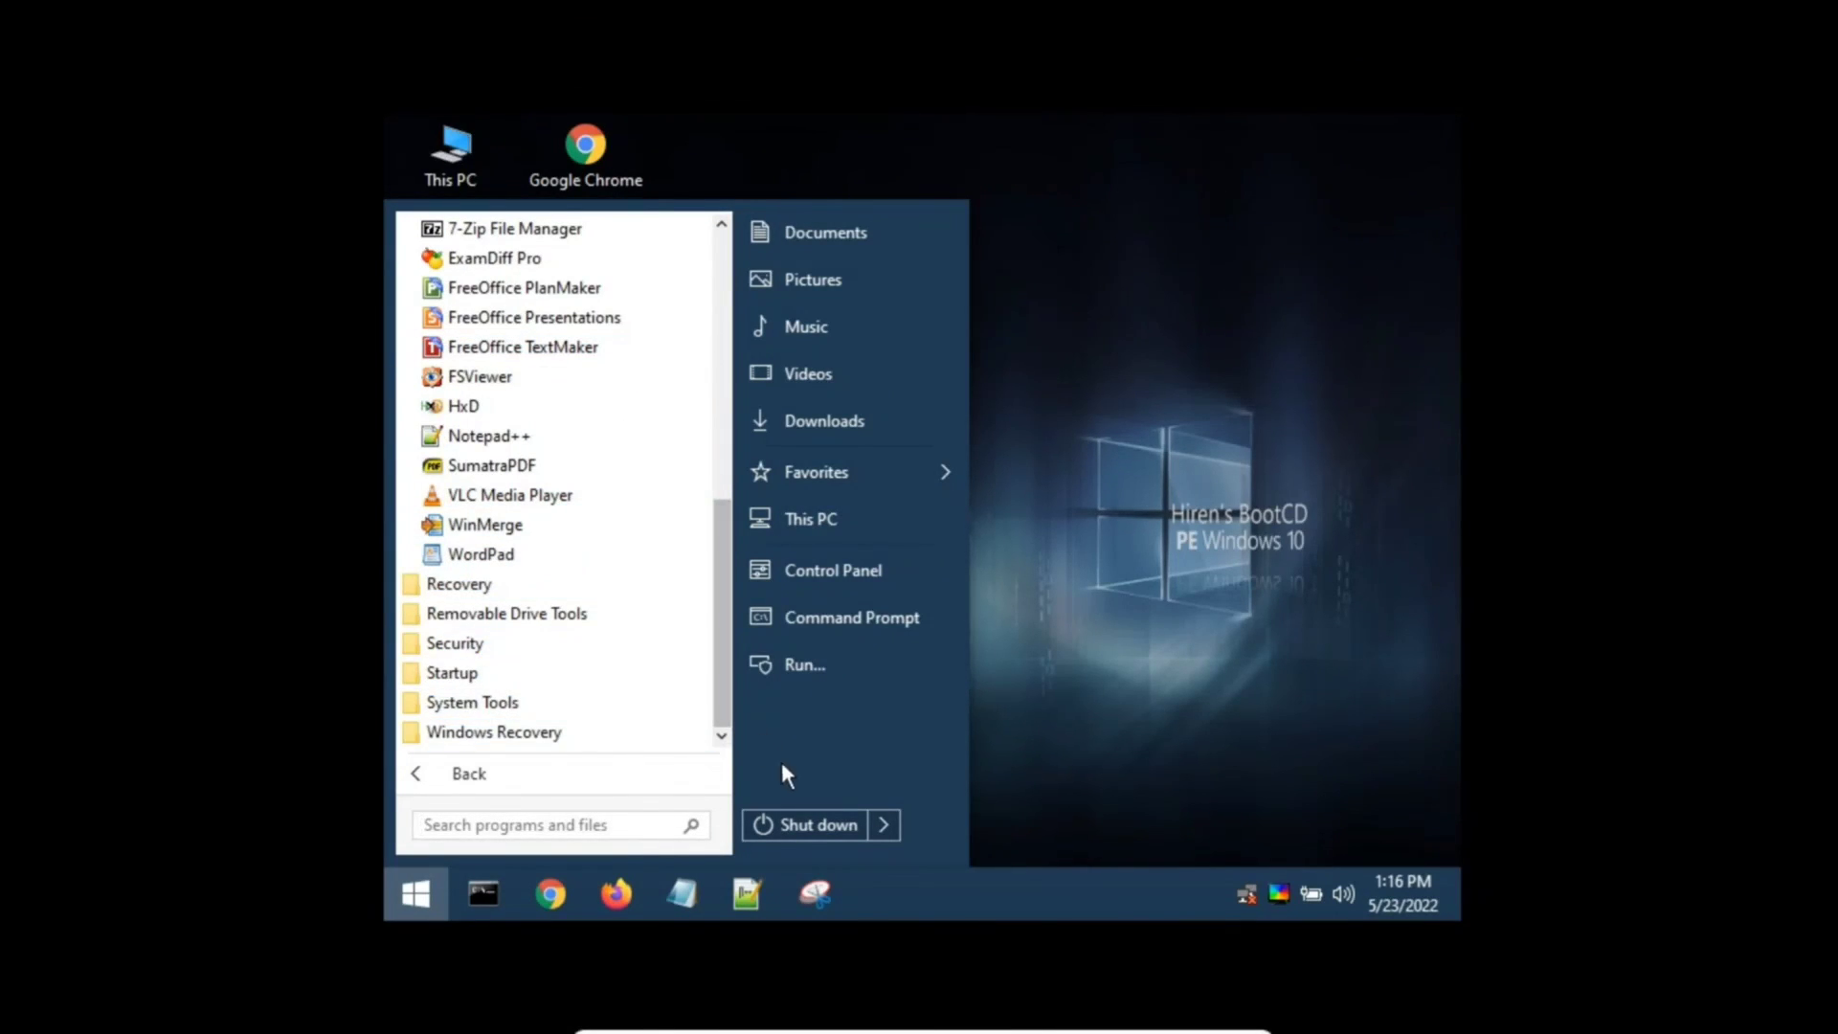
pyautogui.press('Escape')
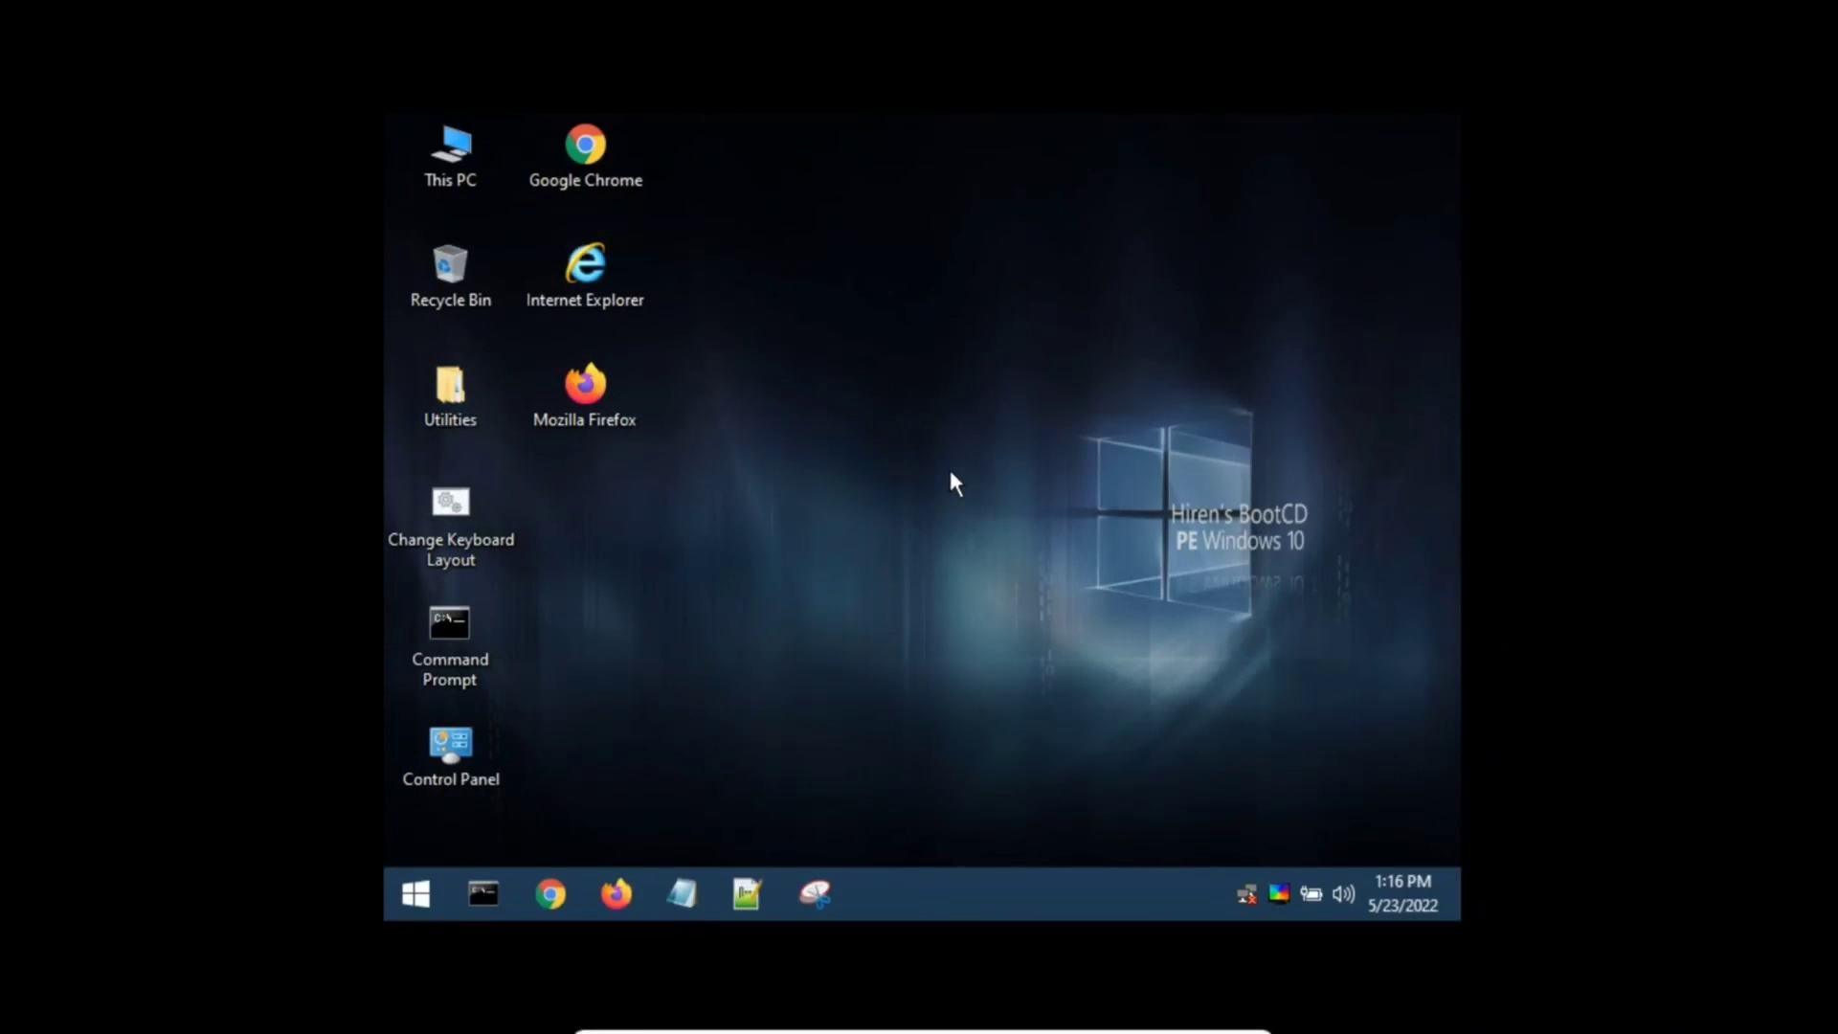
# Step: Show the touch keyboard button on the taskbar
pyautogui.rightClick(1085, 909)
pyautogui.click(1212, 737)
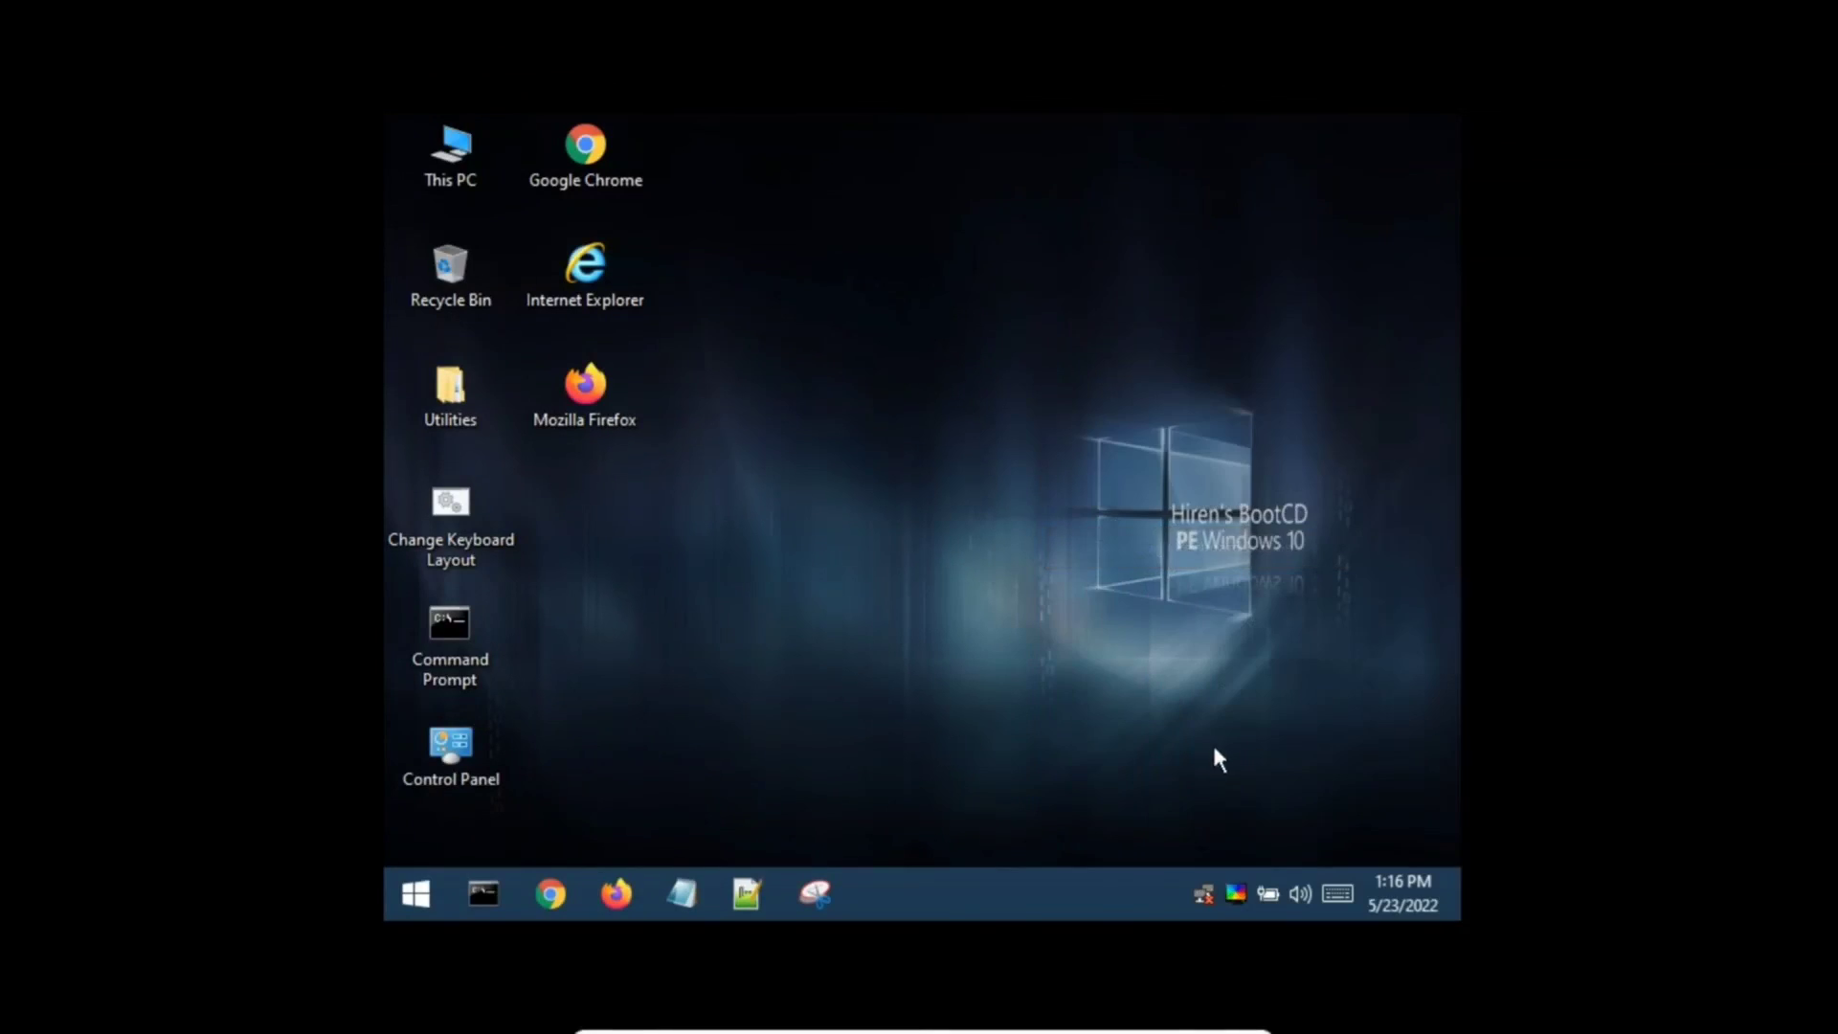